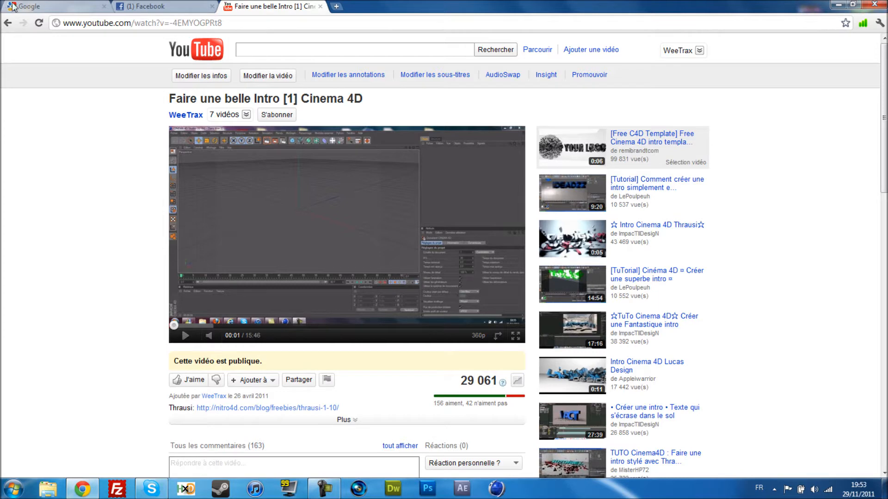
{"action": "left_click", "coordinate": [184, 11]}
{"action": "left_click", "coordinate": [54, 11]}
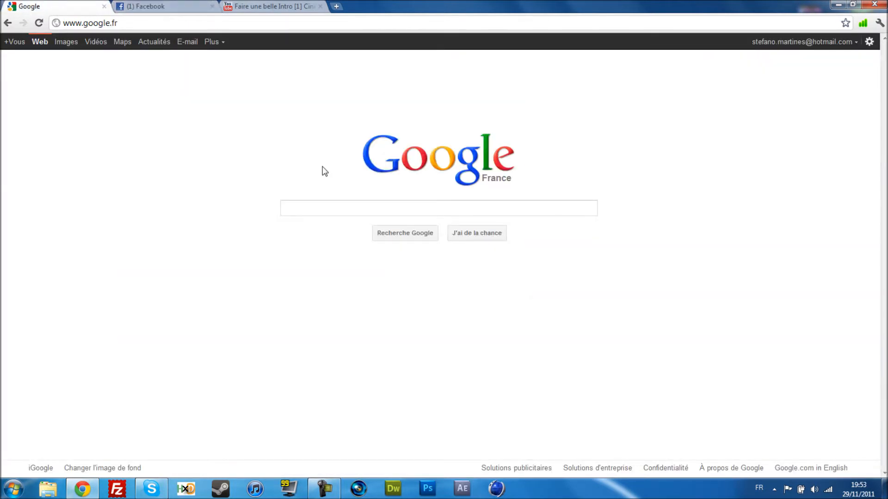
{"action": "left_click", "coordinate": [294, 211]}
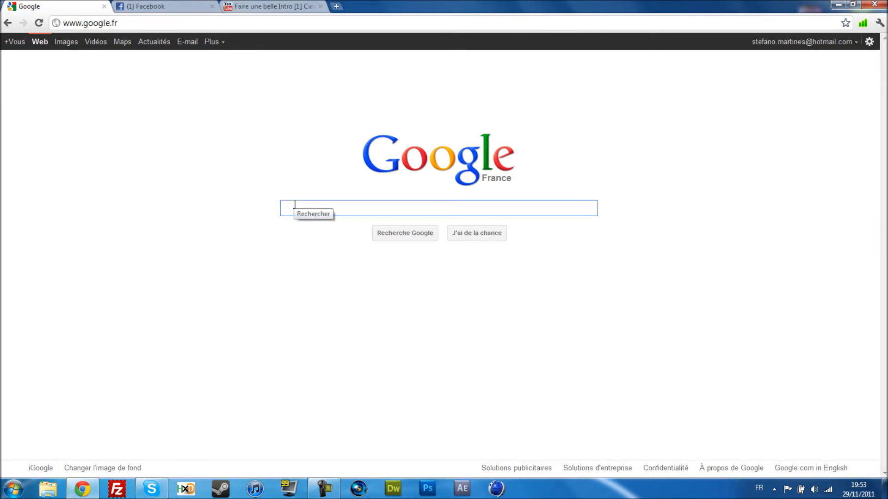
- Follow the Thrausi link in the YouTube video's description and view the Thrausi plugin's download options on the Nitro4D site
{"action": "left_click", "coordinate": [246, 10]}
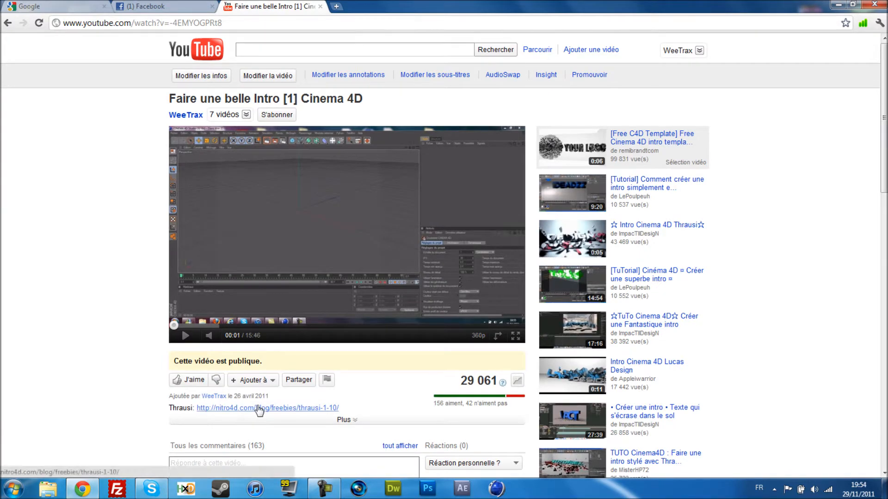
{"action": "left_click", "coordinate": [259, 408]}
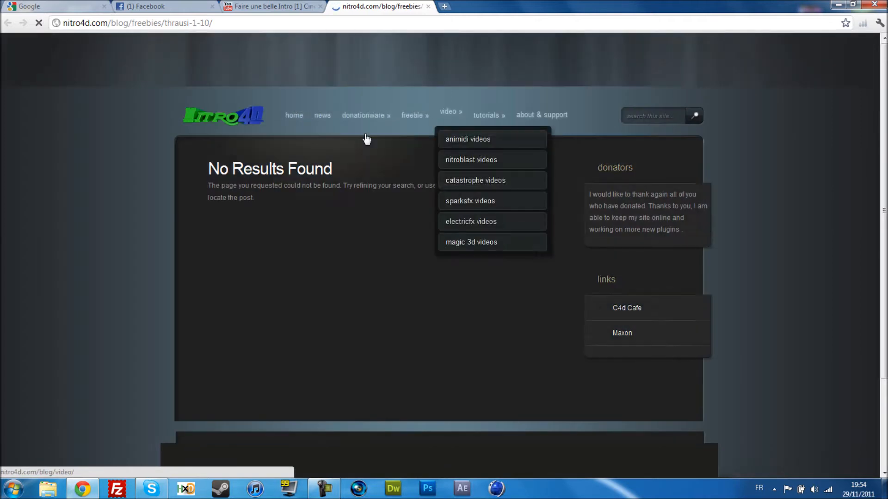
{"action": "mouse_move", "coordinate": [406, 125]}
{"action": "left_click", "coordinate": [444, 266]}
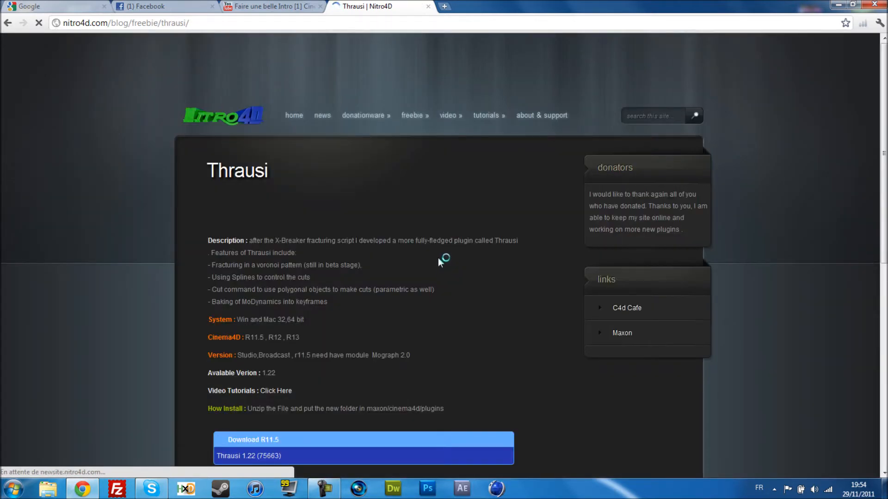
{"action": "scroll", "coordinate": [433, 264], "scroll_direction": "down", "scroll_amount": 3}
{"action": "scroll", "coordinate": [168, 319], "scroll_direction": "down", "scroll_amount": 1}
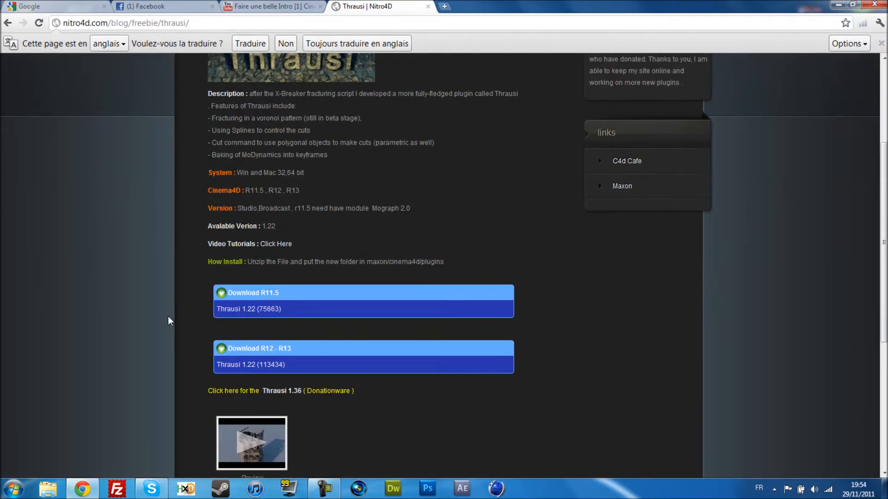
- Open the Cinema 4D plugins folder under Documents > Logiciel > Logiciel Montage and select the Thrausi 1.22 R12 folder
{"action": "left_click", "coordinate": [13, 489]}
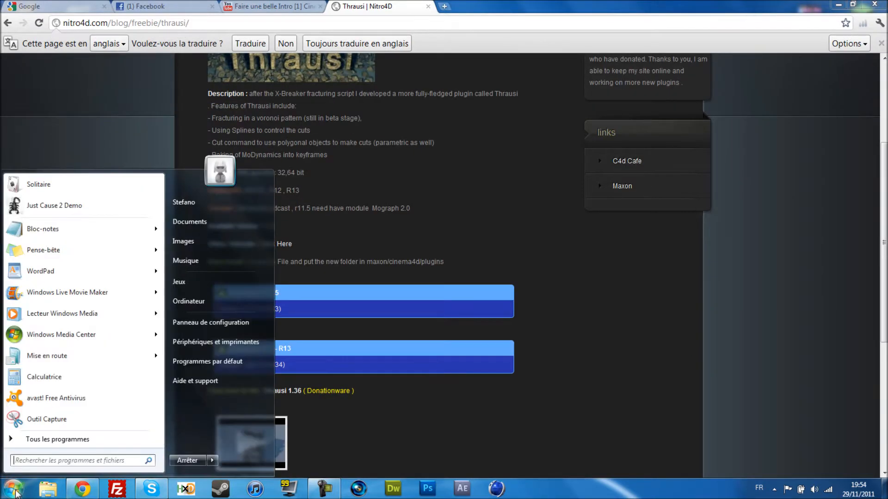
{"action": "left_click", "coordinate": [201, 225]}
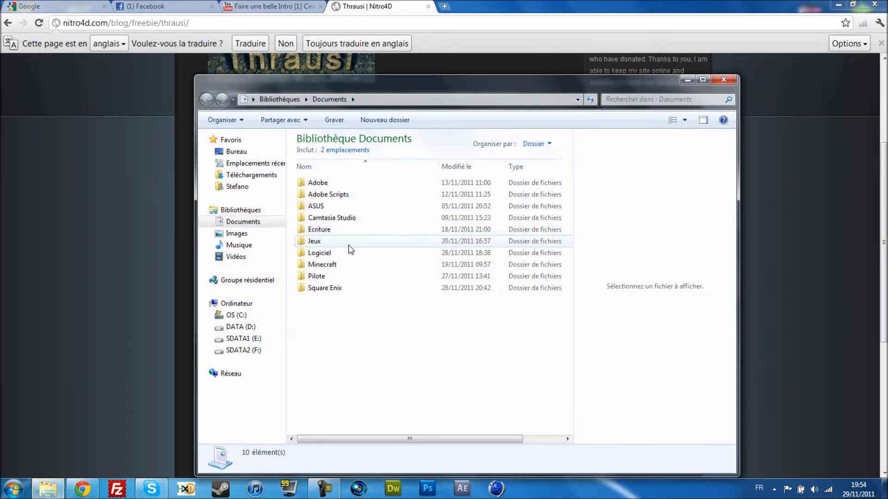
{"action": "double_click", "coordinate": [339, 255]}
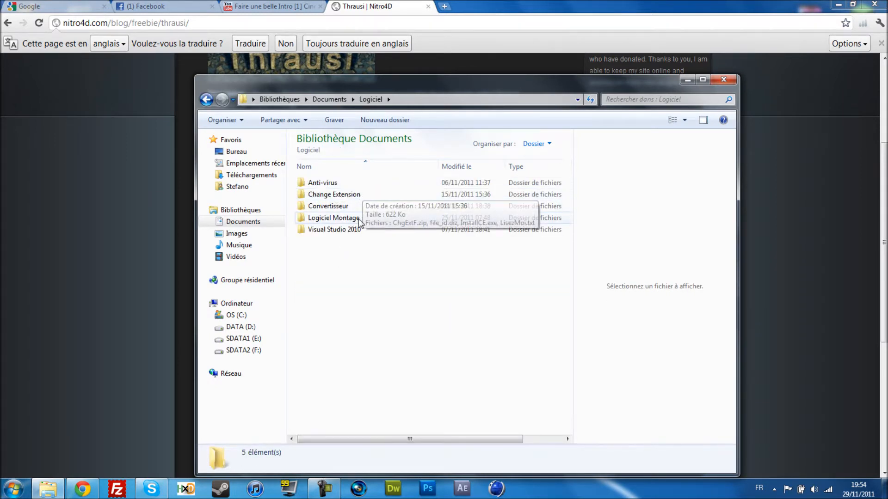
{"action": "double_click", "coordinate": [359, 221]}
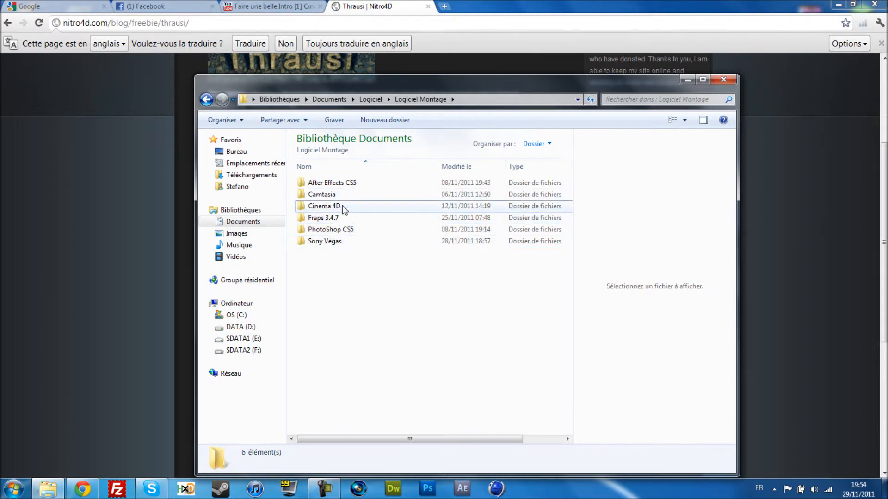
{"action": "double_click", "coordinate": [343, 207]}
{"action": "double_click", "coordinate": [323, 183]}
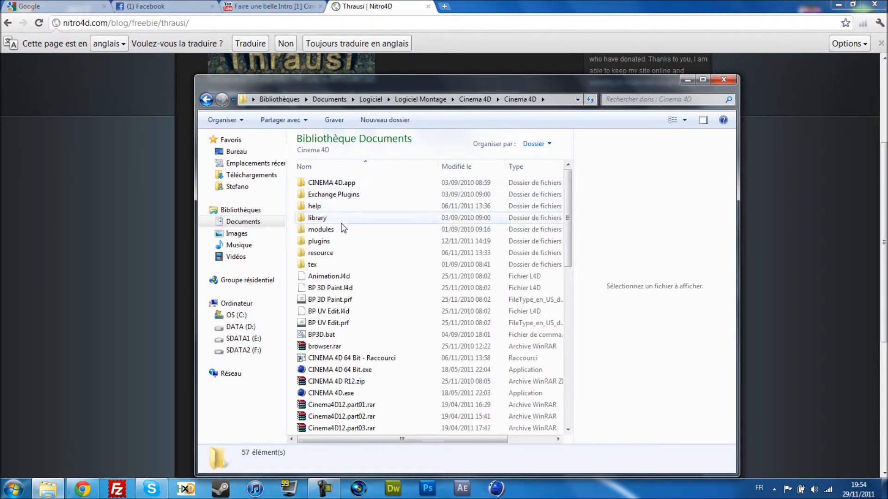
{"action": "double_click", "coordinate": [337, 241]}
{"action": "left_click", "coordinate": [336, 194]}
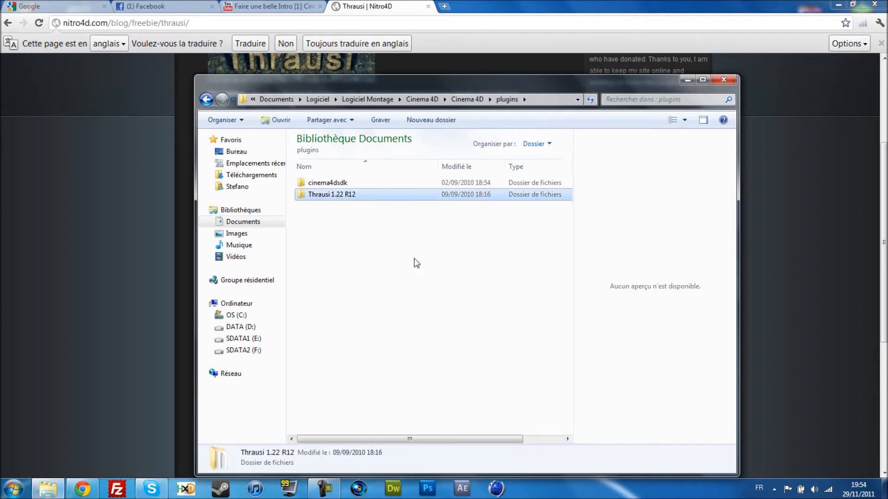
- Close the folder window and the browser, and launch Cinema 4D
{"action": "left_click", "coordinate": [724, 80]}
{"action": "left_click", "coordinate": [874, 4]}
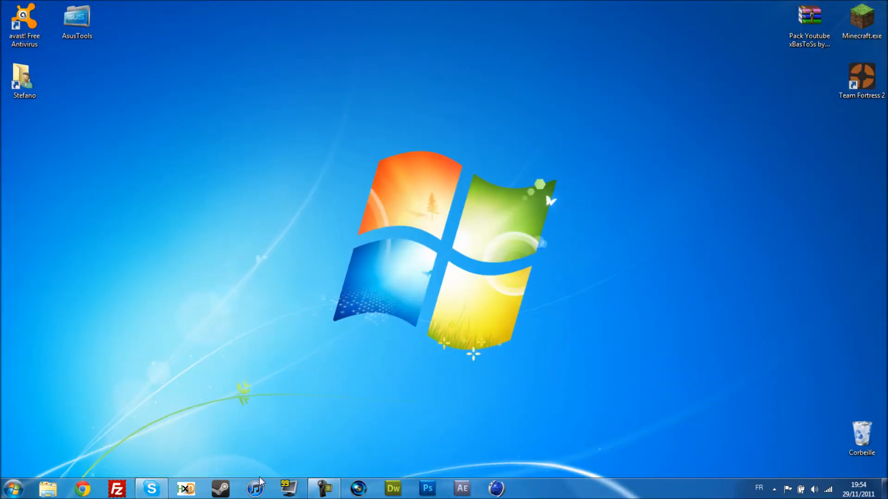
{"action": "left_click", "coordinate": [490, 490]}
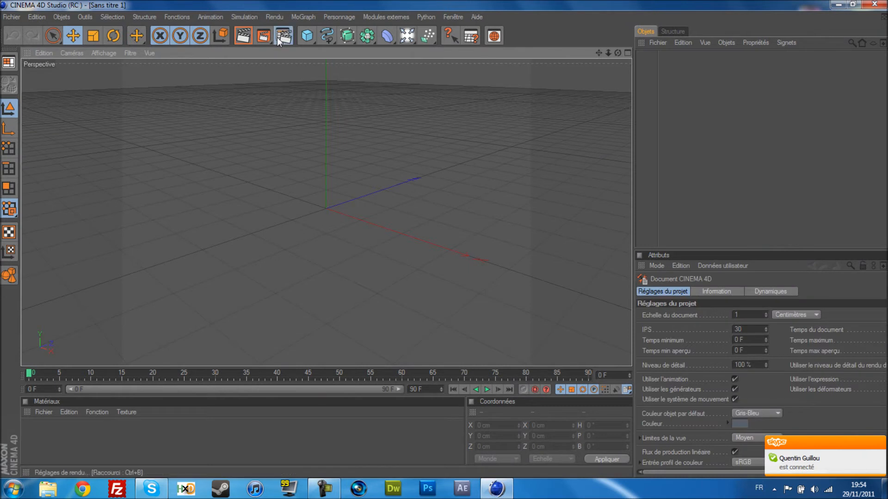
- Set the render output to the Film/Vidéo preset HDV 1080 25 and the frame range to all frames (Toutes les images)
{"action": "left_click", "coordinate": [278, 37]}
{"action": "left_click", "coordinate": [100, 41]}
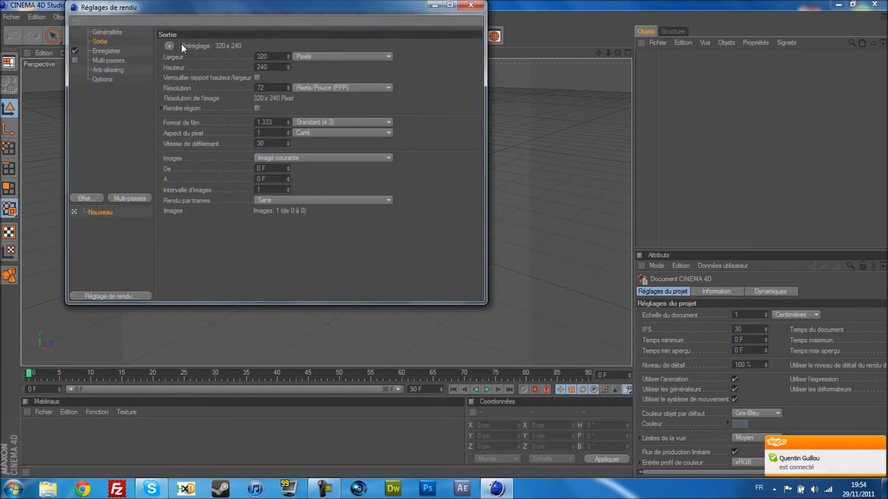
{"action": "left_click", "coordinate": [168, 48]}
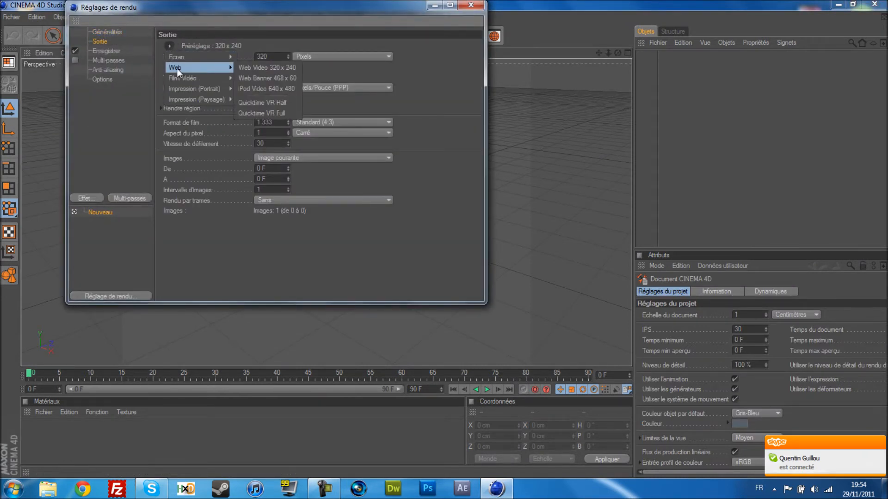
{"action": "mouse_move", "coordinate": [188, 79]}
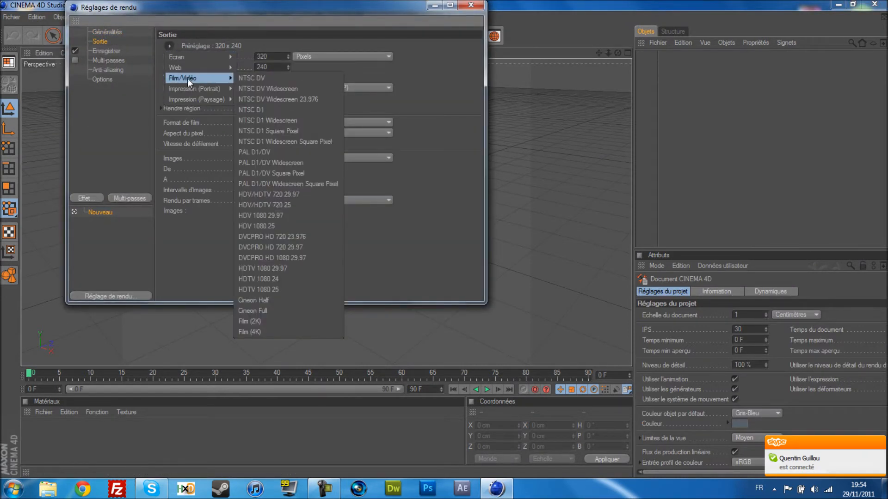
{"action": "left_click", "coordinate": [286, 226]}
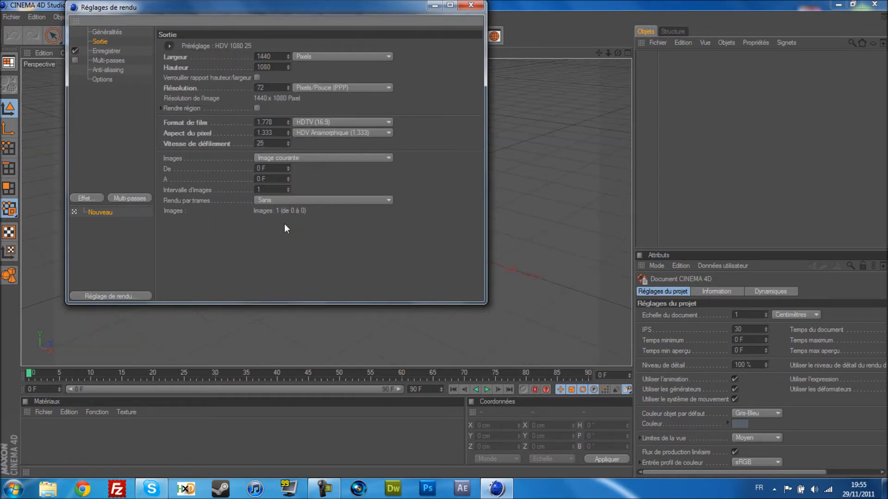
{"action": "left_click", "coordinate": [294, 158]}
{"action": "left_click", "coordinate": [288, 189]}
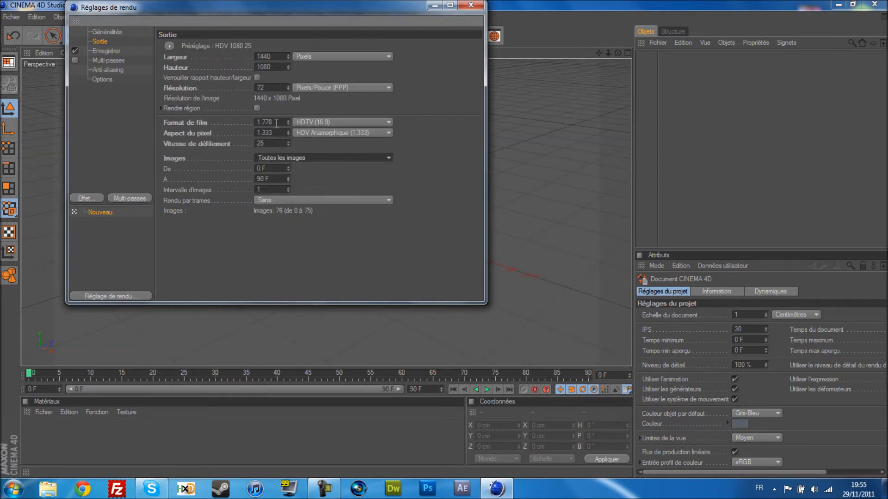
- Set the render's save format to Film QuickTime and its output file to "intro test" in the Videos library
{"action": "left_click", "coordinate": [117, 51]}
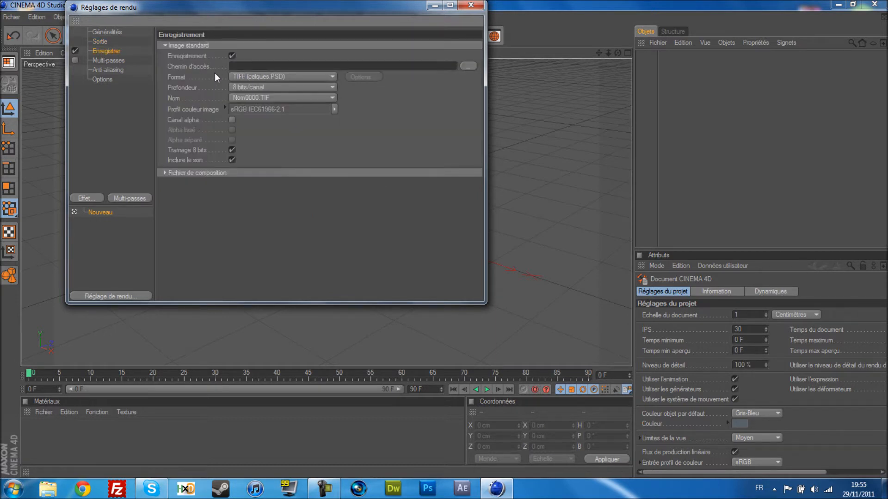
{"action": "left_click", "coordinate": [240, 77]}
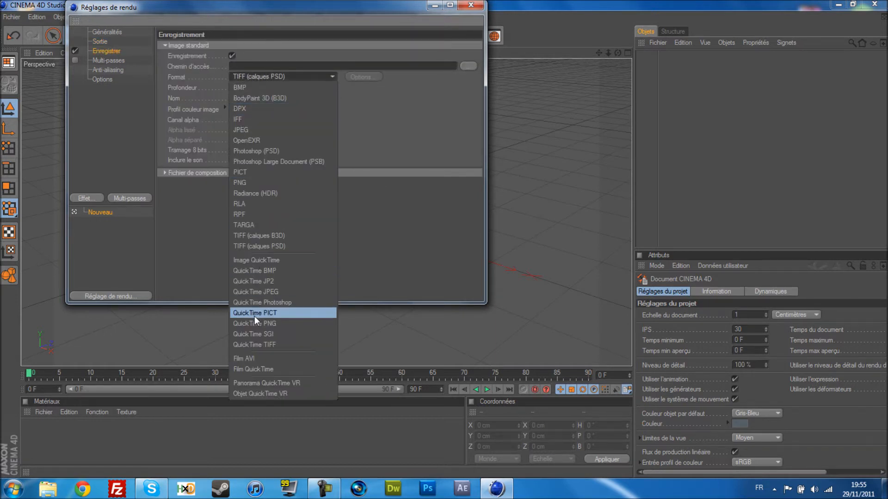
{"action": "left_click", "coordinate": [296, 369]}
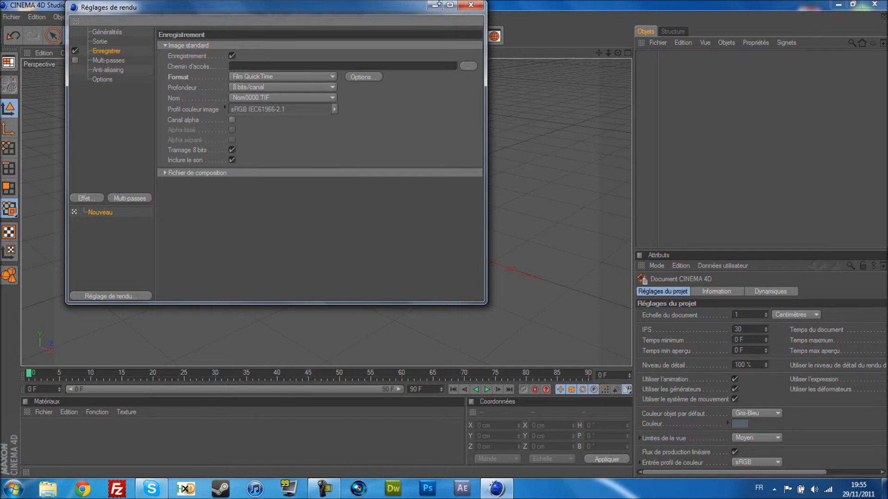
{"action": "left_click", "coordinate": [468, 67]}
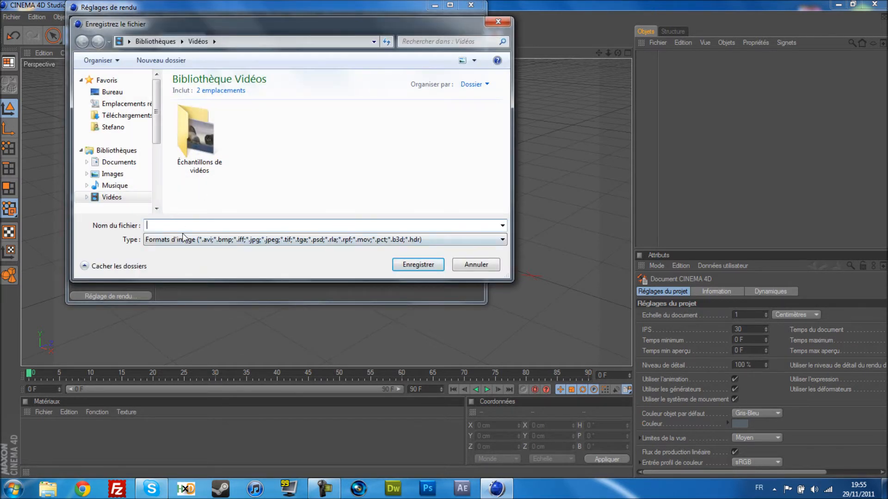
{"action": "type", "text": "intro test"}
{"action": "key", "text": "Return"}
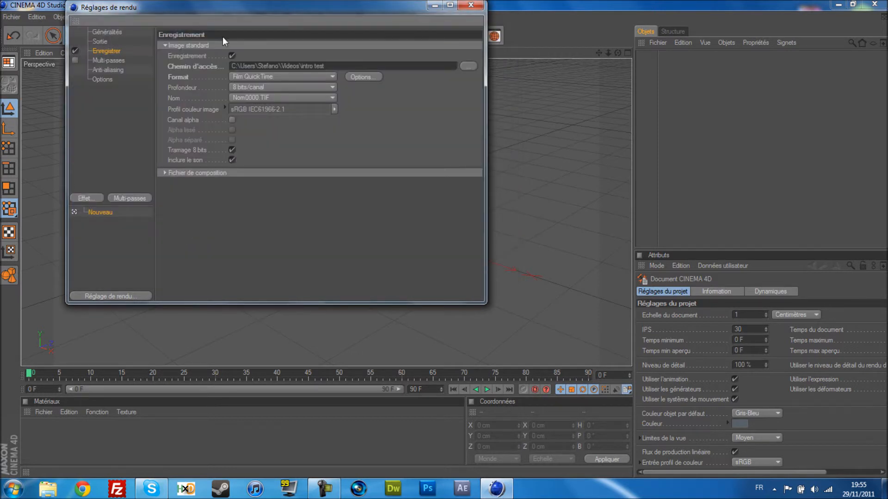
- Set the render anti-aliasing to Au mieux with the Animation filter
{"action": "left_click", "coordinate": [107, 62]}
{"action": "left_click", "coordinate": [111, 68]}
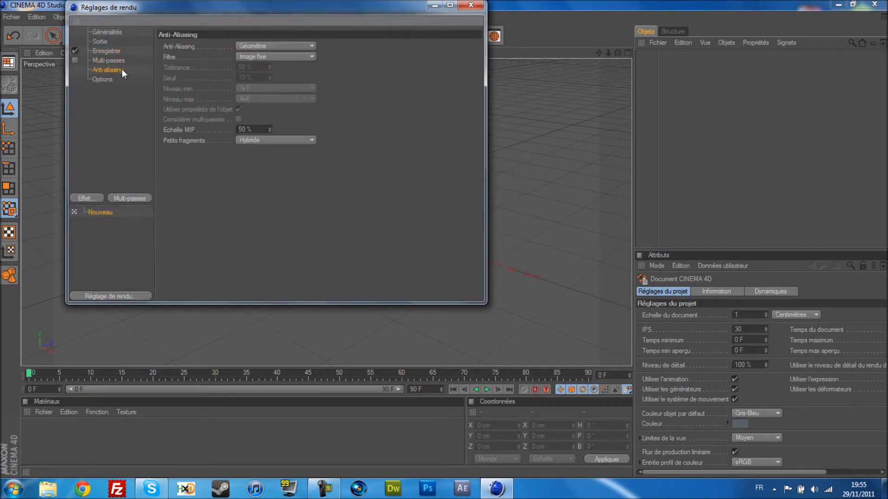
{"action": "left_click", "coordinate": [257, 45]}
{"action": "left_click", "coordinate": [255, 77]}
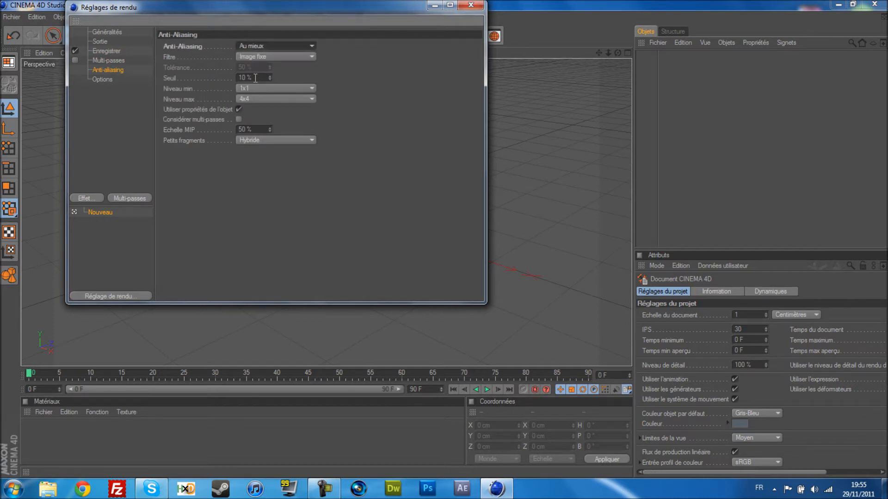
{"action": "left_click", "coordinate": [259, 56]}
{"action": "left_click", "coordinate": [253, 77]}
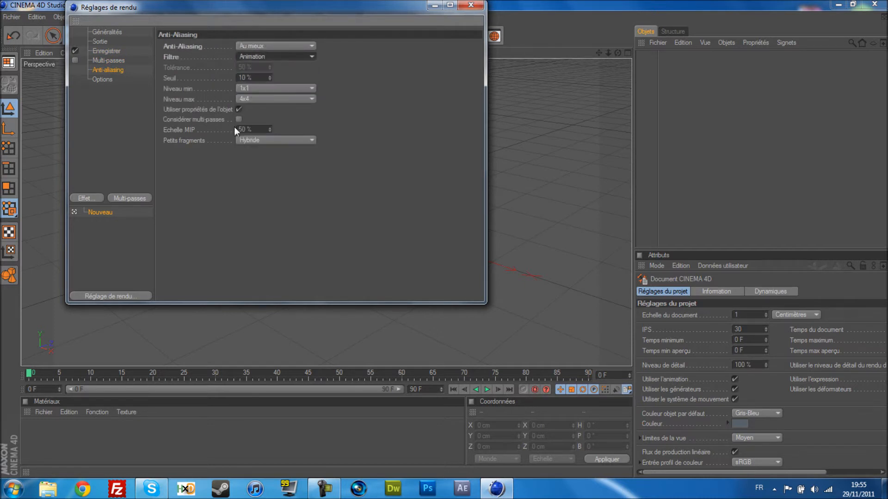
- Enable the alpha channel (Canal alpha) for the saved render and close the render settings
{"action": "left_click", "coordinate": [119, 52]}
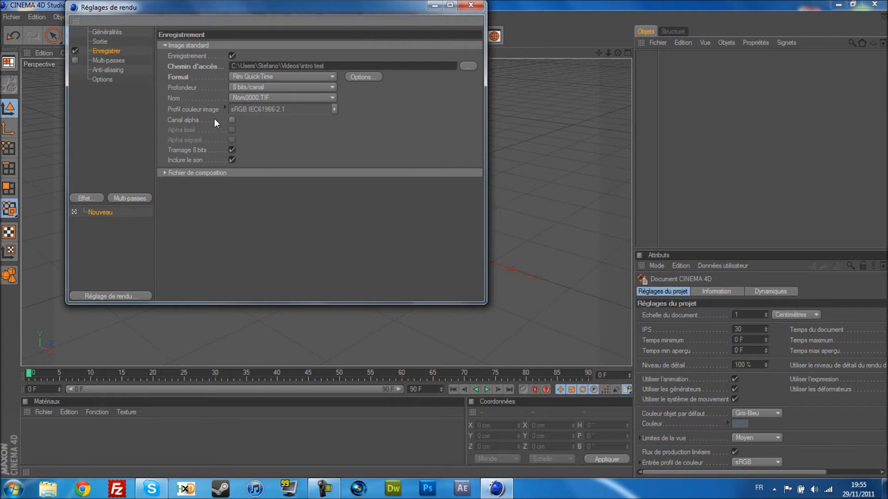
{"action": "left_click", "coordinate": [232, 119]}
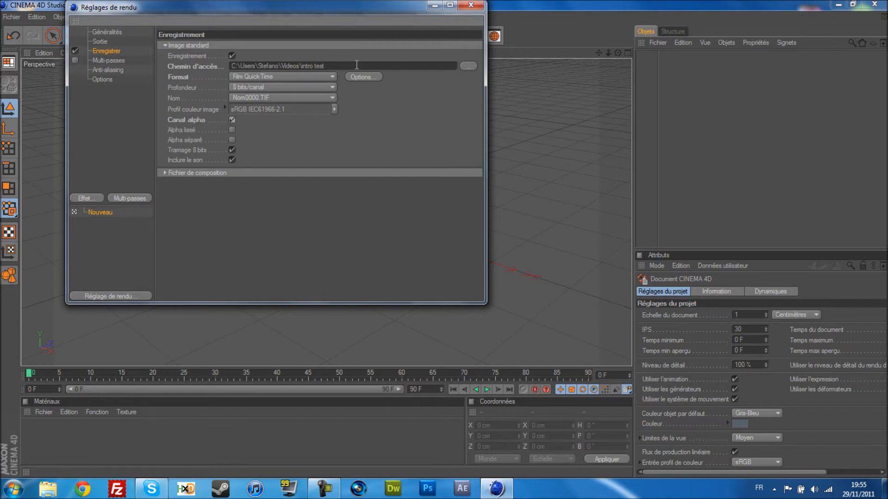
{"action": "left_click", "coordinate": [472, 9]}
- Add a MoGraph Mo Texte object and change its text to "WeeTrax"
{"action": "left_click", "coordinate": [297, 18]}
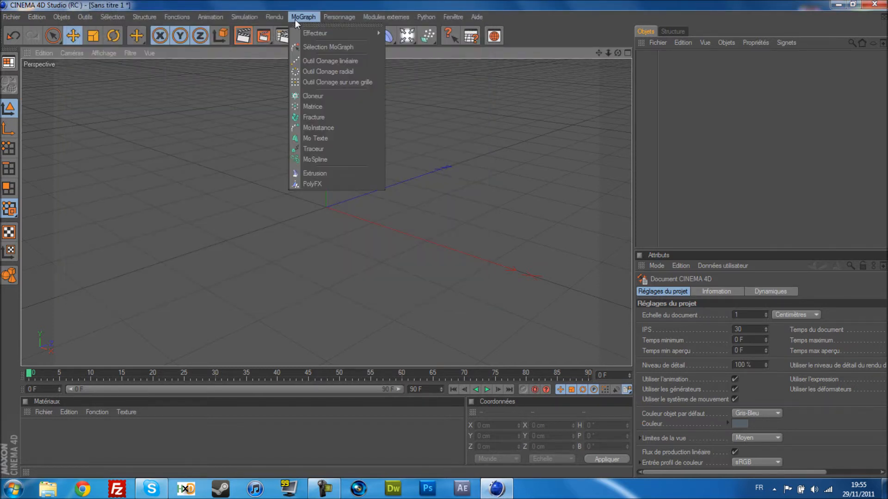
{"action": "left_click", "coordinate": [343, 139]}
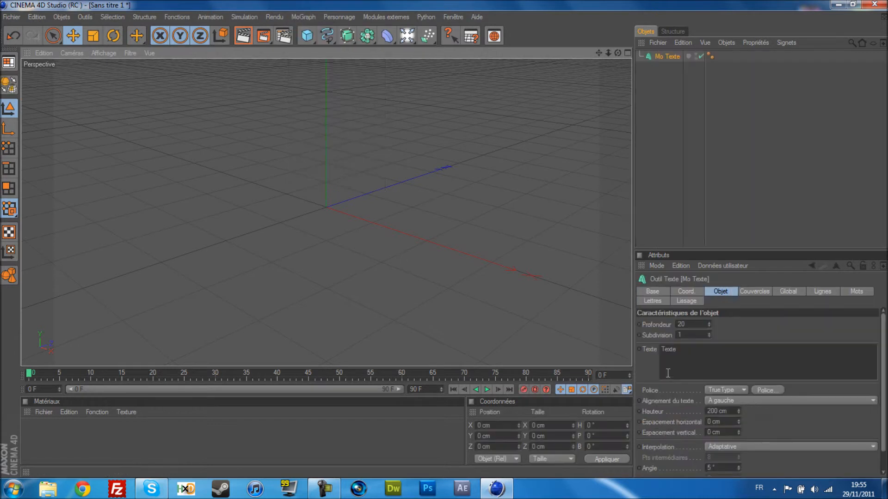
{"action": "left_click_drag", "start_coordinate": [683, 347], "coordinate": [665, 349]}
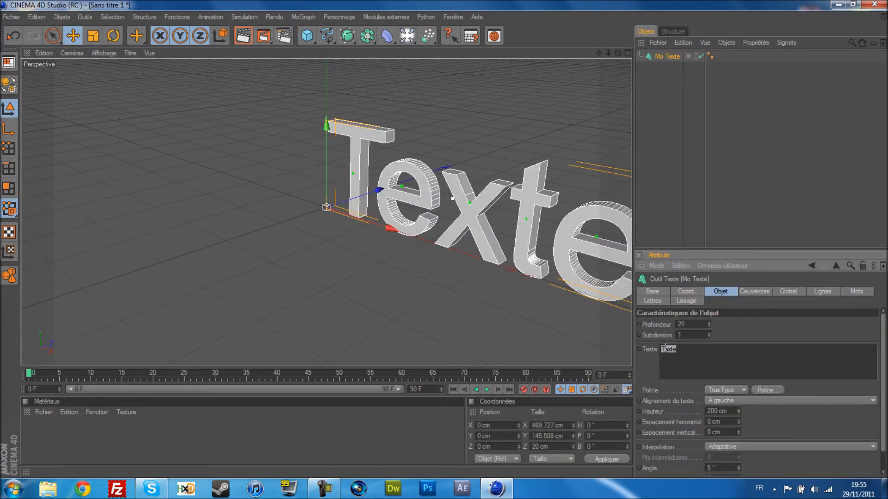
{"action": "type", "text": "V"}
- Set the text object's depth (Profondeur) to 50 and its alignment to Centré
{"action": "double_click", "coordinate": [689, 329]}
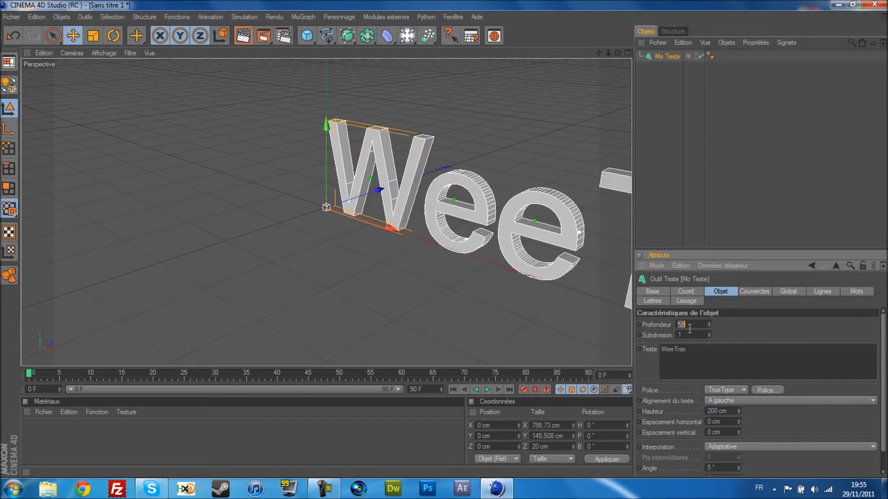
{"action": "left_click", "coordinate": [731, 403]}
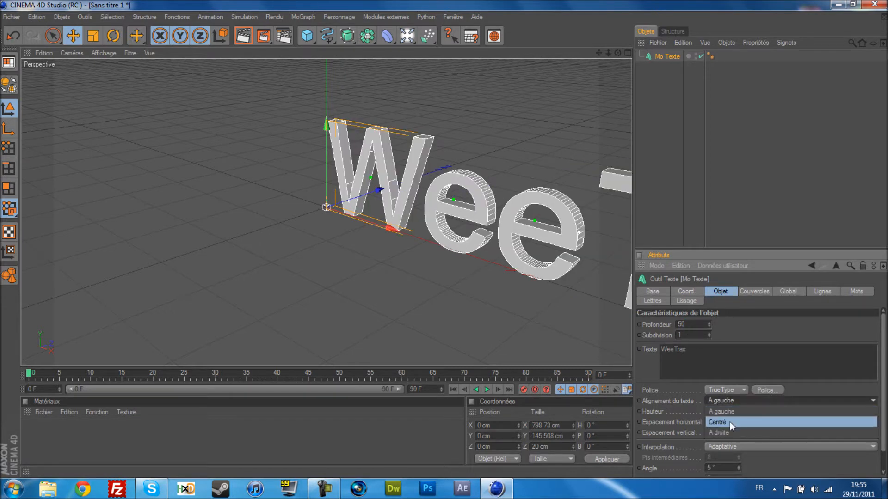
{"action": "left_click", "coordinate": [730, 420]}
- Set the text's font to Montalban, Normal style, size 18
{"action": "left_click", "coordinate": [766, 390]}
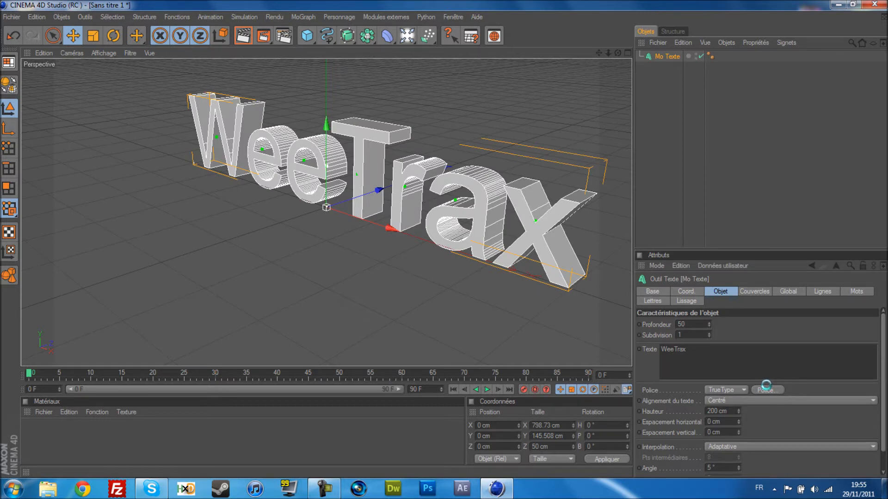
{"action": "type", "text": "mo"}
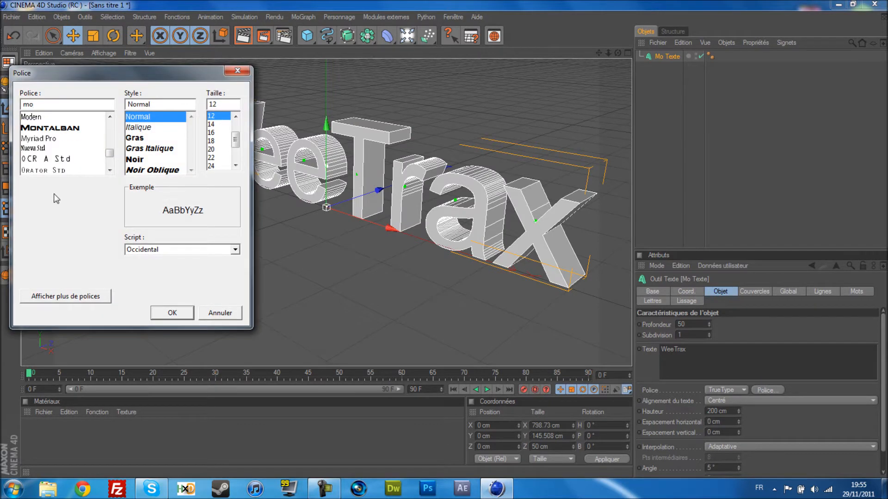
{"action": "left_click", "coordinate": [76, 129]}
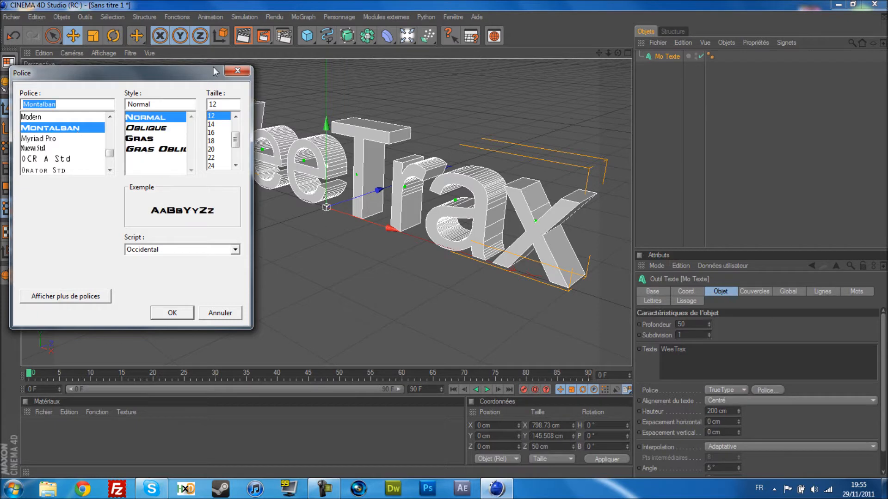
{"action": "left_click", "coordinate": [217, 141]}
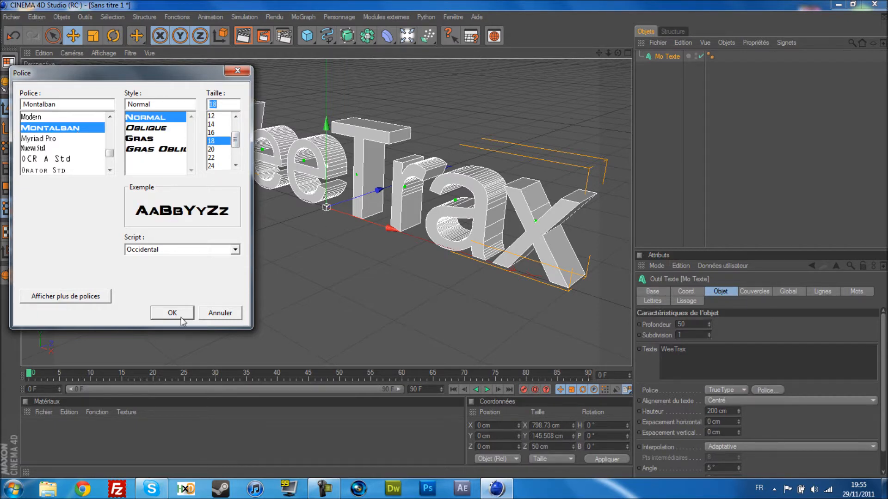
{"action": "left_click", "coordinate": [182, 316]}
- Create a new material with specularity disabled and reflection enabled at 30 % intensity, and add a shader texture to the reflection
{"action": "double_click", "coordinate": [169, 434]}
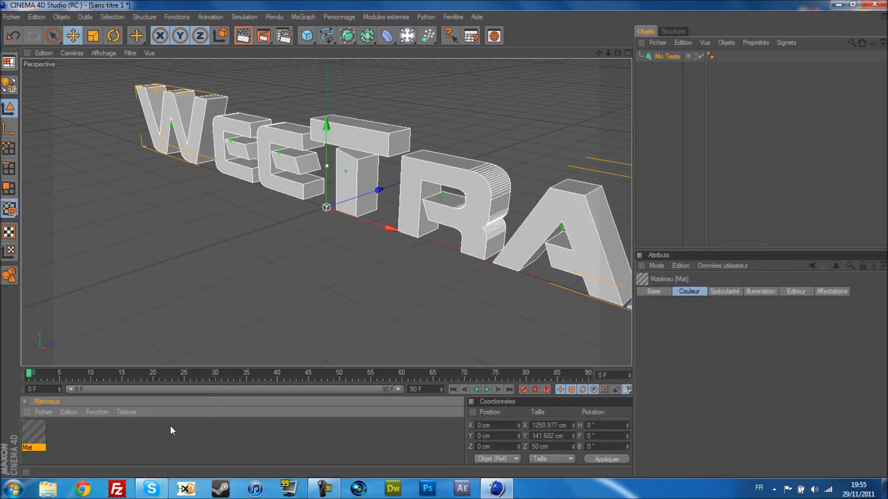
{"action": "double_click", "coordinate": [34, 437]}
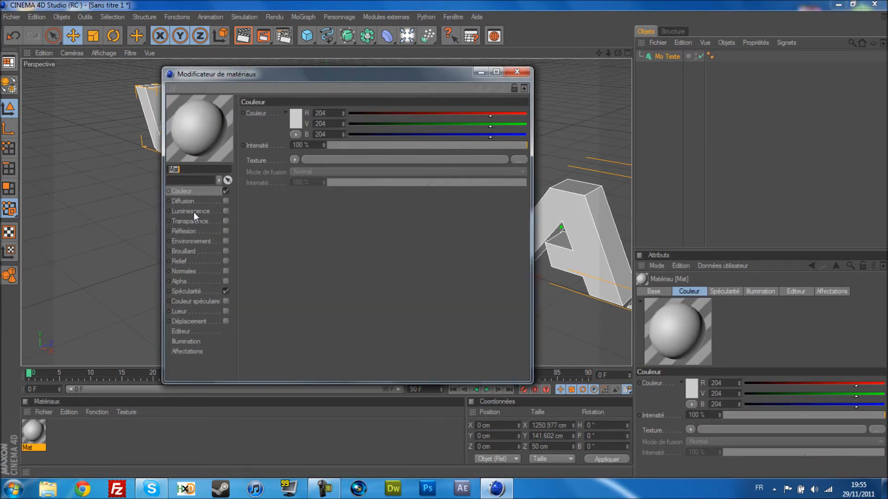
{"action": "left_click", "coordinate": [226, 292]}
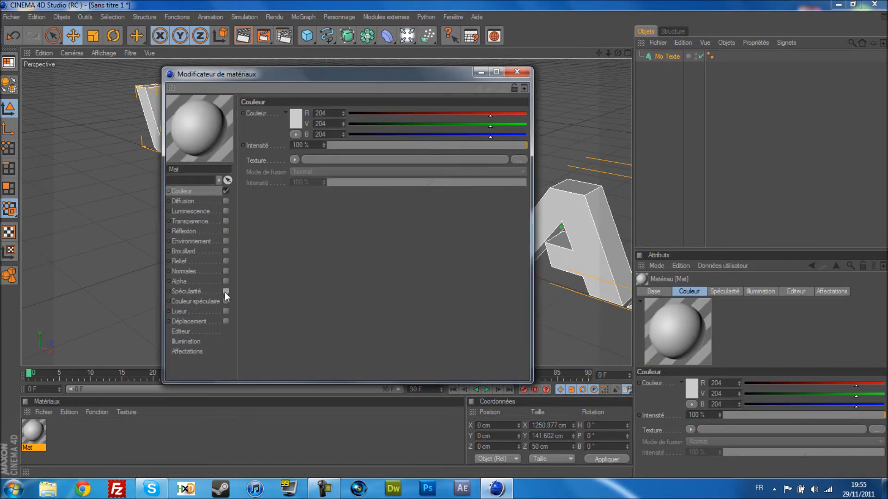
{"action": "left_click", "coordinate": [225, 231]}
{"action": "left_click_drag", "start_coordinate": [347, 144], "coordinate": [393, 145]}
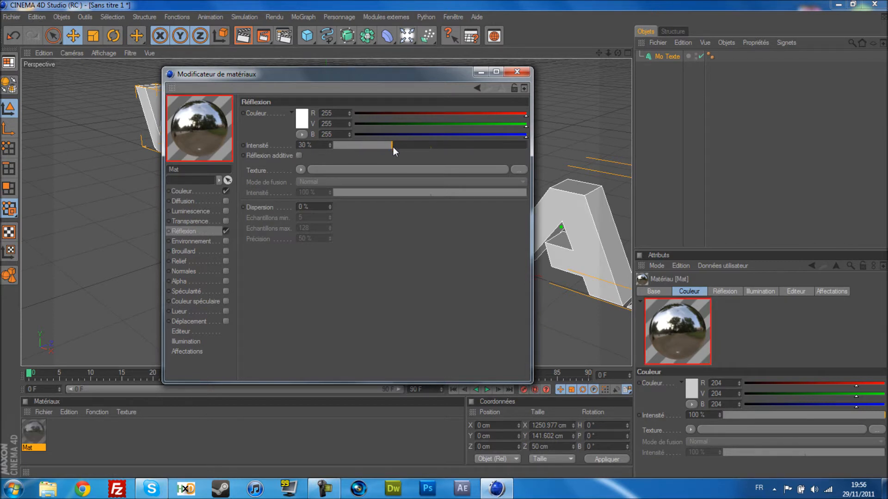
{"action": "left_click", "coordinate": [301, 169]}
{"action": "left_click", "coordinate": [328, 292]}
- Set the material's colour to blue (R 18, V 113, B 255) and apply it to the WeeTrax text
{"action": "left_click", "coordinate": [195, 190]}
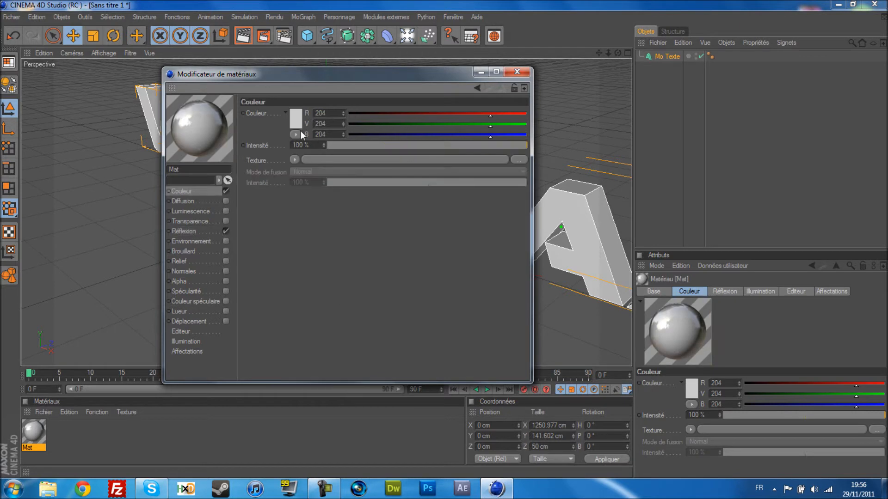
{"action": "left_click", "coordinate": [296, 126]}
{"action": "left_click_drag", "start_coordinate": [334, 82], "coordinate": [299, 88]}
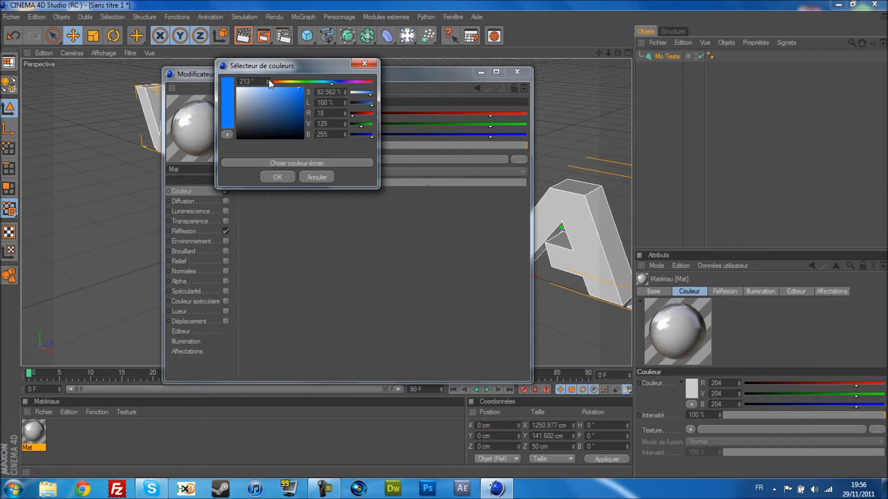
{"action": "left_click", "coordinate": [277, 177]}
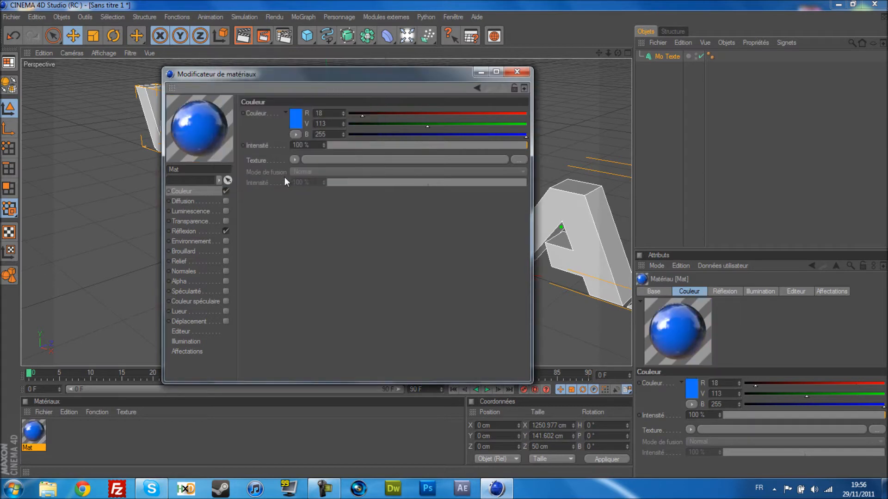
{"action": "left_click", "coordinate": [506, 73]}
{"action": "left_click_drag", "start_coordinate": [35, 435], "coordinate": [347, 198]}
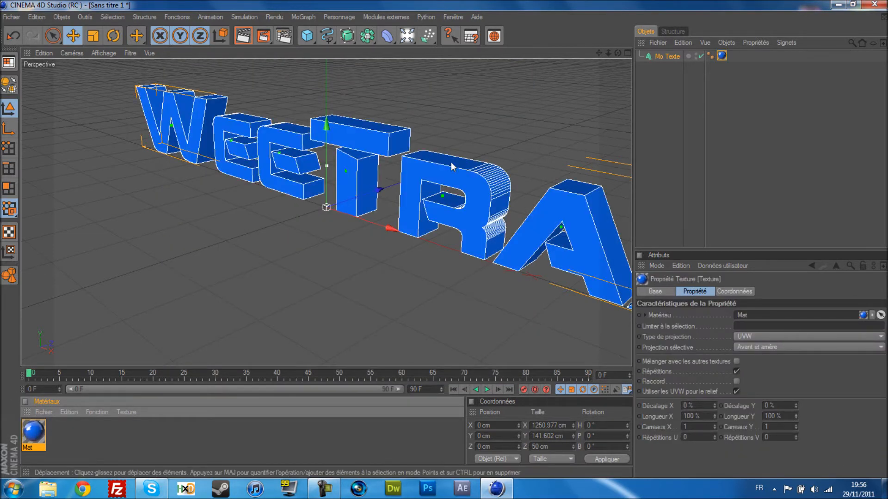
{"action": "left_click_drag", "start_coordinate": [617, 53], "coordinate": [565, 55]}
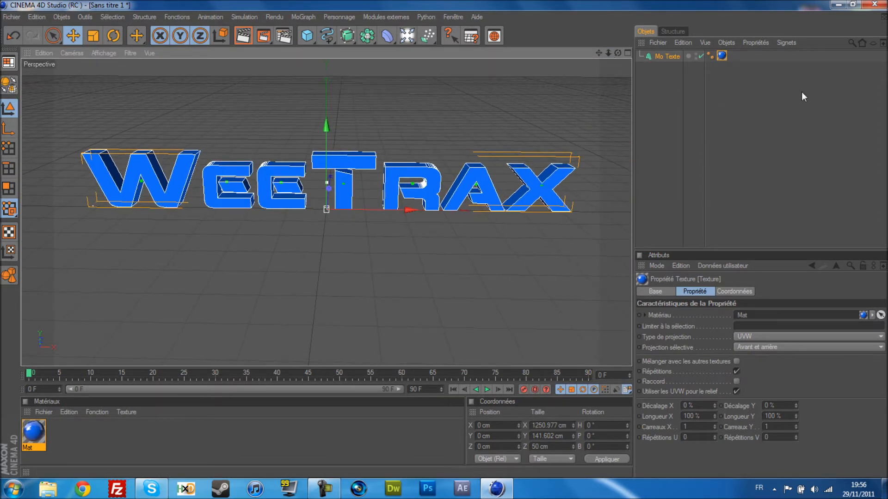
- Break the Mo Texte object into 40 random pieces with the Thrausi plugin
{"action": "left_click", "coordinate": [665, 80]}
{"action": "left_click", "coordinate": [667, 56]}
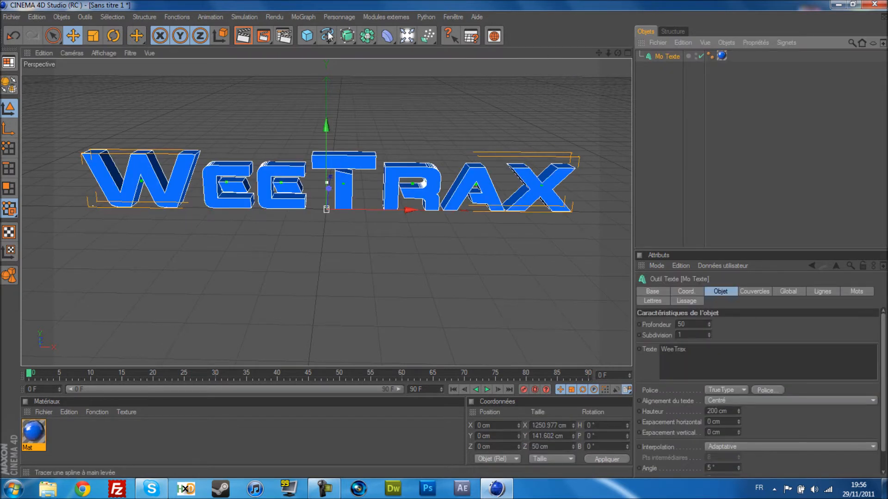
{"action": "left_click", "coordinate": [373, 16]}
{"action": "mouse_move", "coordinate": [392, 51]}
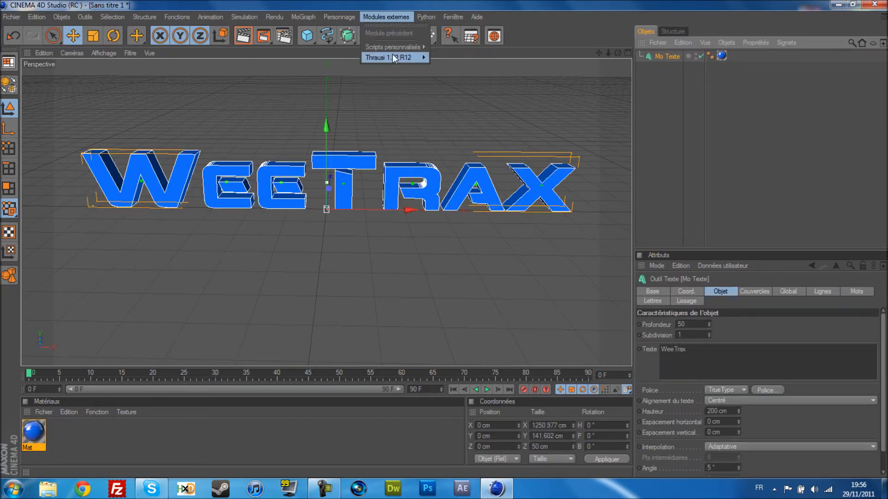
{"action": "left_click", "coordinate": [440, 62]}
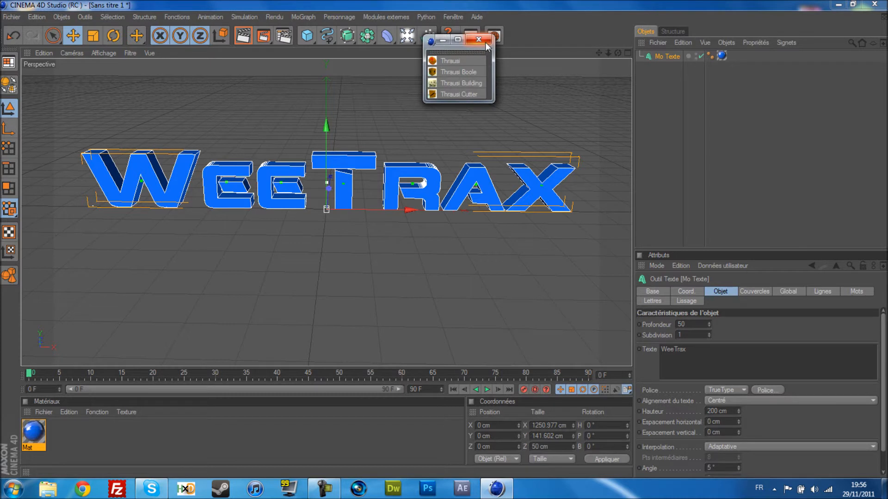
{"action": "left_click", "coordinate": [485, 43]}
{"action": "left_click", "coordinate": [392, 17]}
{"action": "mouse_move", "coordinate": [404, 57]}
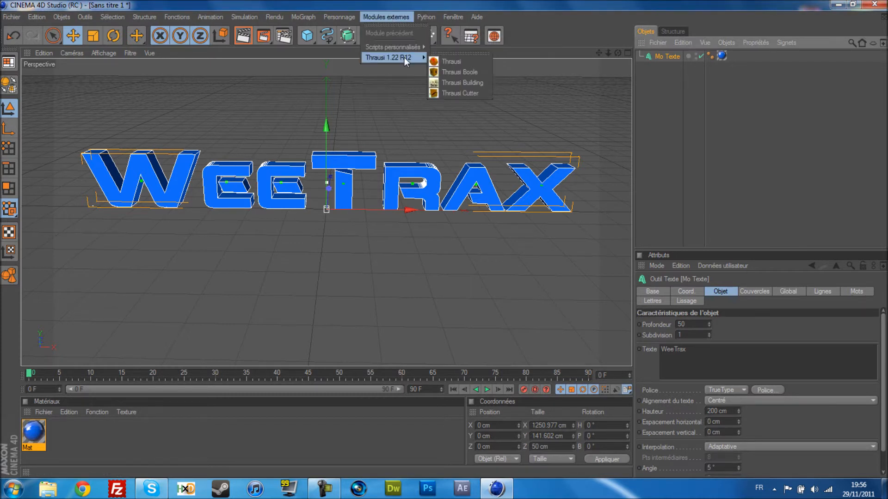
{"action": "left_click", "coordinate": [445, 61]}
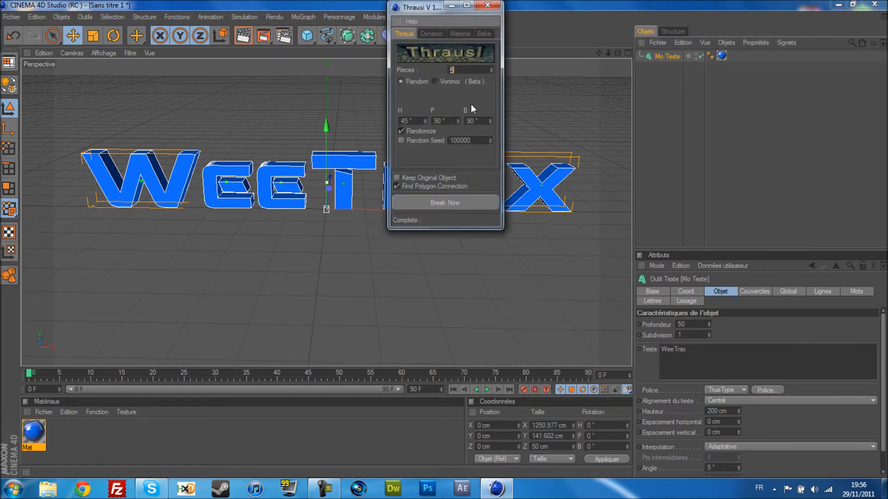
{"action": "type", "text": "40"}
{"action": "left_click", "coordinate": [443, 203]}
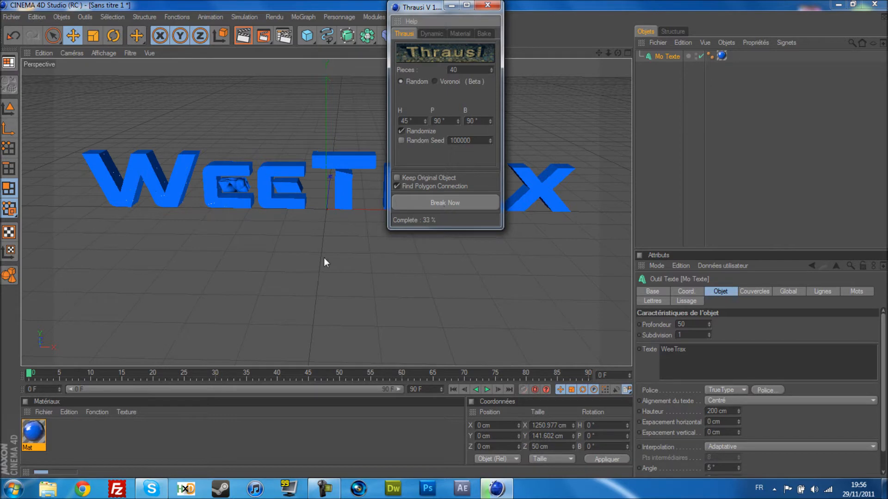
{"action": "left_click", "coordinate": [152, 490]}
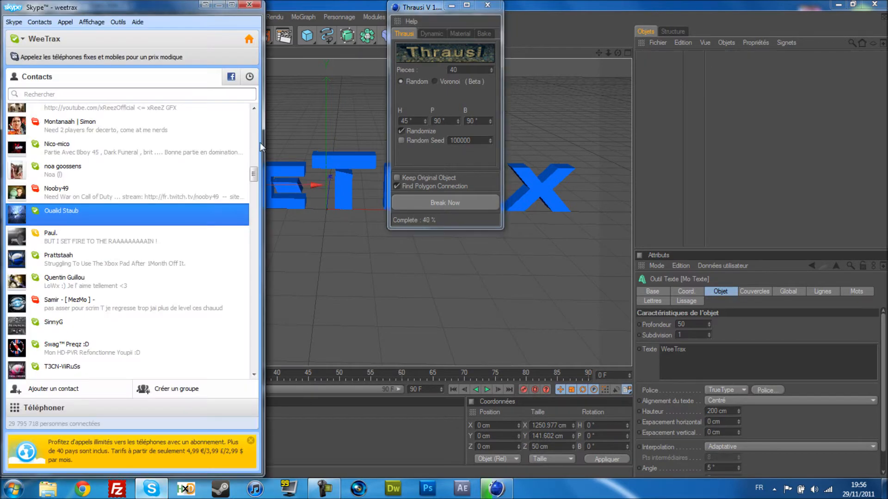
{"action": "scroll", "coordinate": [95, 229], "scroll_direction": "up", "scroll_amount": 8}
{"action": "scroll", "coordinate": [95, 230], "scroll_direction": "up", "scroll_amount": 10}
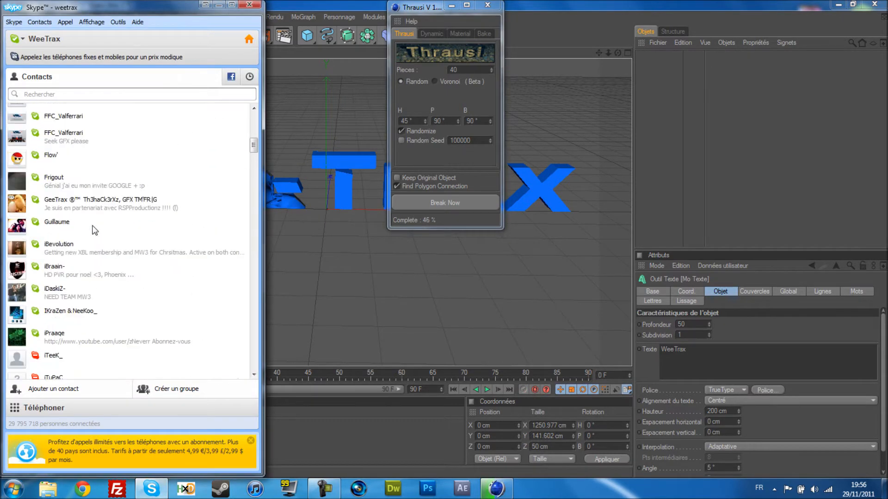
{"action": "scroll", "coordinate": [95, 230], "scroll_direction": "up", "scroll_amount": 2}
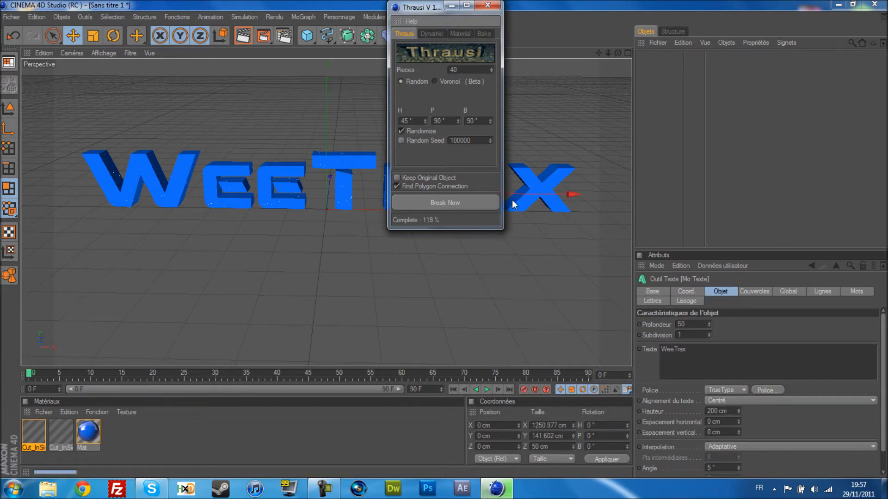
{"action": "left_click", "coordinate": [151, 488]}
{"action": "left_click", "coordinate": [139, 310]}
{"action": "scroll", "coordinate": [137, 306], "scroll_direction": "down", "scroll_amount": 5}
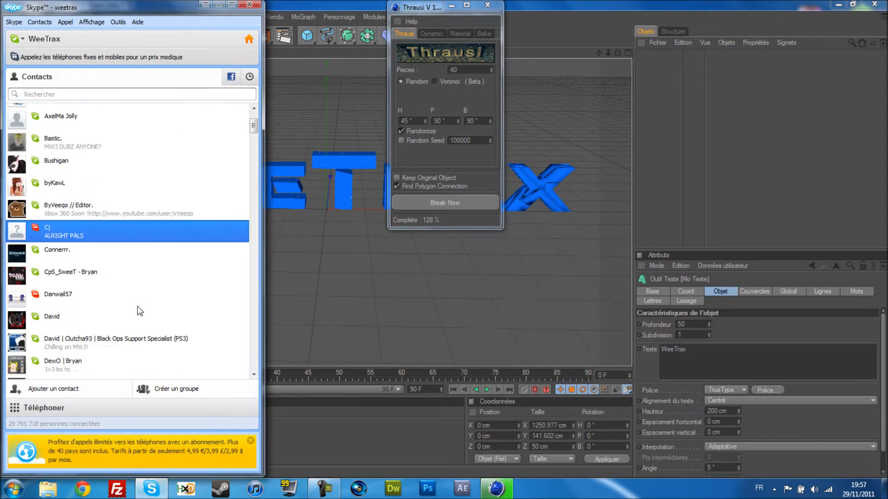
{"action": "scroll", "coordinate": [137, 306], "scroll_direction": "down", "scroll_amount": 8}
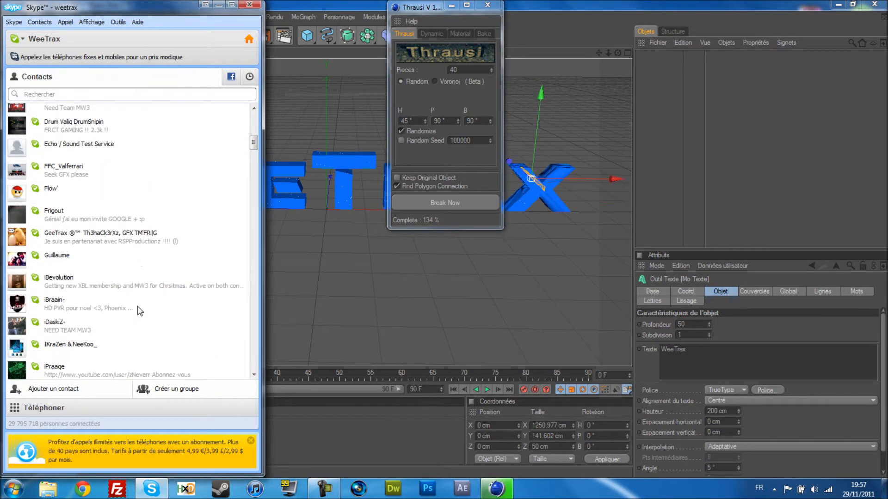
{"action": "left_click_drag", "start_coordinate": [253, 150], "coordinate": [264, 282]}
{"action": "left_click", "coordinate": [409, 285]}
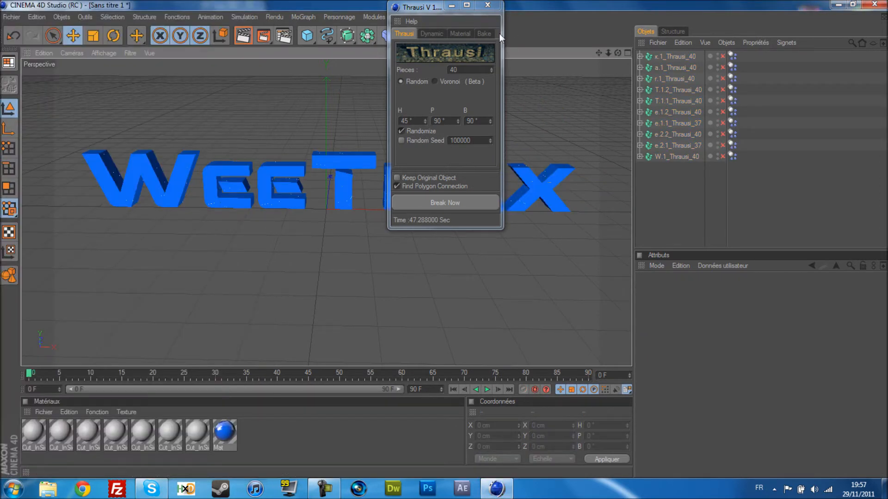
- Close the Thrausi window and rotate the fractured W object slightly
{"action": "left_click", "coordinate": [496, 7]}
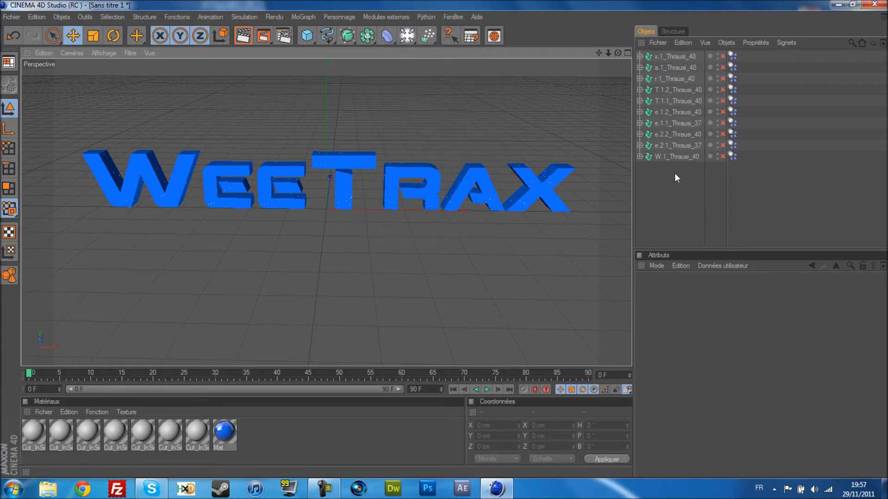
{"action": "left_click", "coordinate": [668, 160]}
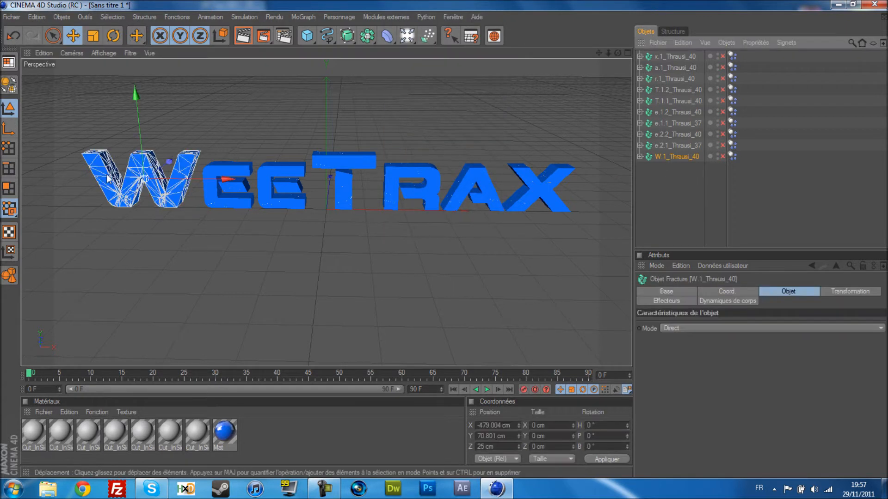
{"action": "left_click", "coordinate": [113, 36]}
{"action": "left_click_drag", "start_coordinate": [190, 158], "coordinate": [132, 165]}
{"action": "key", "text": "ctrl+z"}
- Slightly rotate the largest piece of the first e and of the second e
{"action": "left_click", "coordinate": [221, 170]}
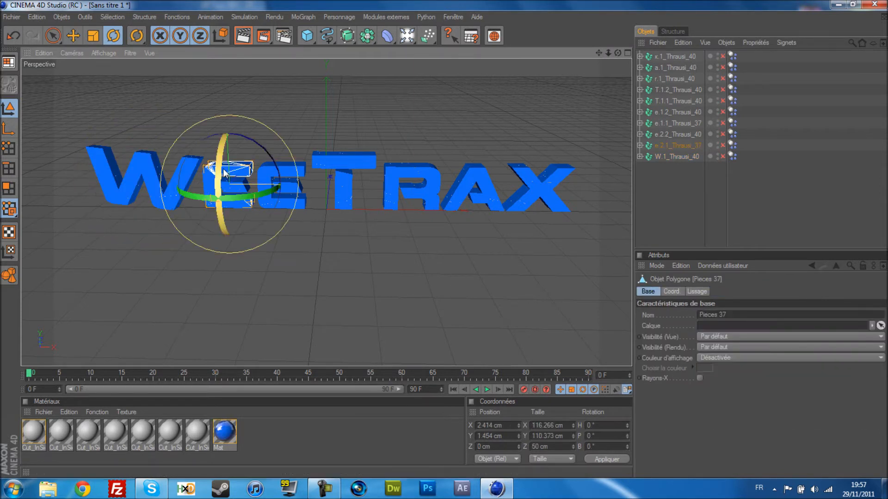
{"action": "left_click_drag", "start_coordinate": [238, 139], "coordinate": [305, 173]}
{"action": "left_click", "coordinate": [273, 170]}
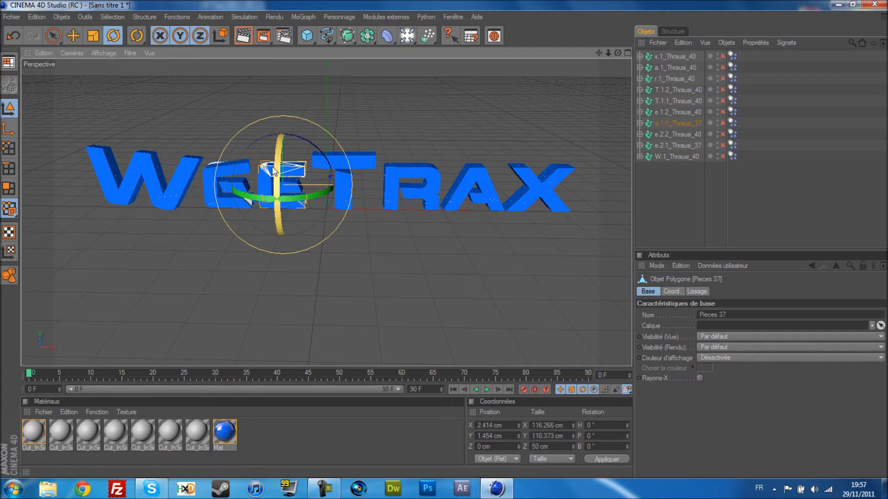
{"action": "left_click_drag", "start_coordinate": [273, 165], "coordinate": [272, 160]}
{"action": "left_click_drag", "start_coordinate": [279, 197], "coordinate": [295, 195]}
- Try to move a single fragment of the T's crossbar upward
{"action": "left_click", "coordinate": [348, 167]}
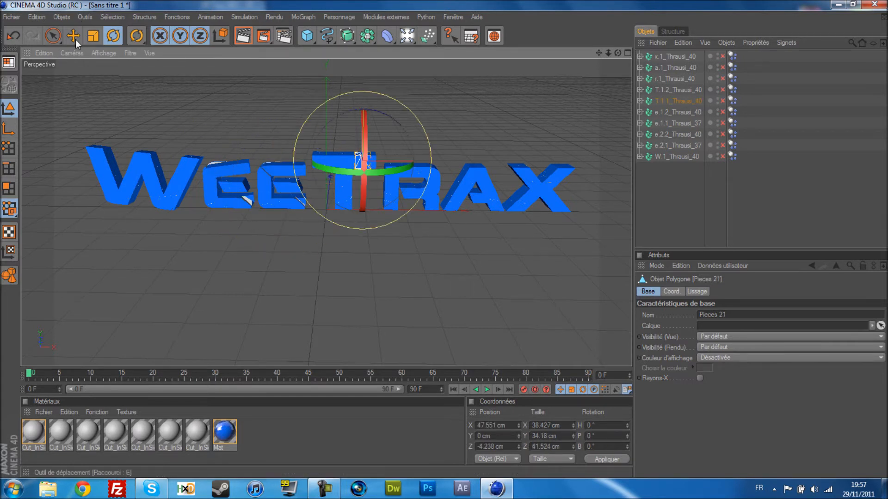
{"action": "key", "text": "e"}
{"action": "left_click_drag", "start_coordinate": [362, 158], "coordinate": [363, 119]}
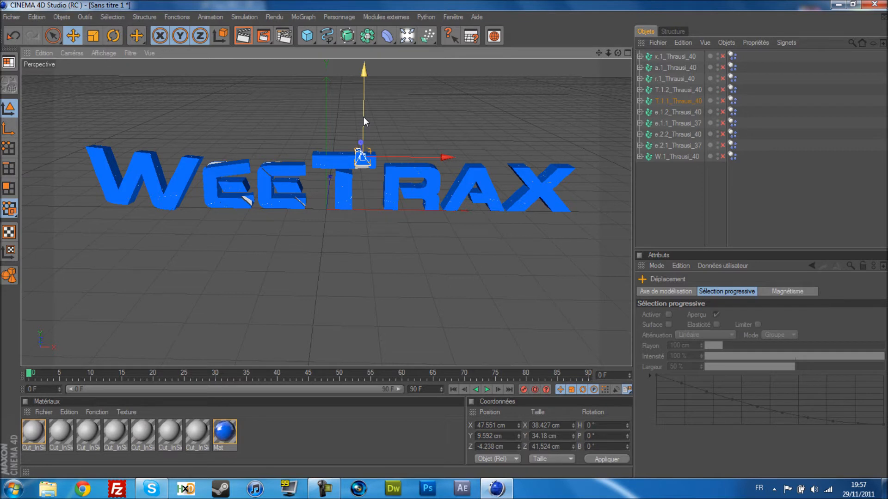
{"action": "key", "text": "ctrl+z"}
{"action": "key", "text": "ctrl+z"}
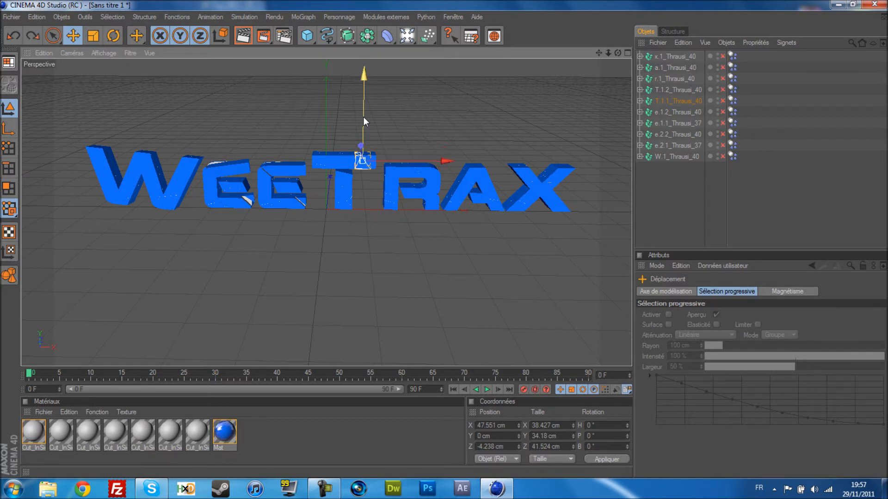
- Raise both fractured parts of the T, crossbar and stem together, by about 19 cm
{"action": "left_click", "coordinate": [322, 161]}
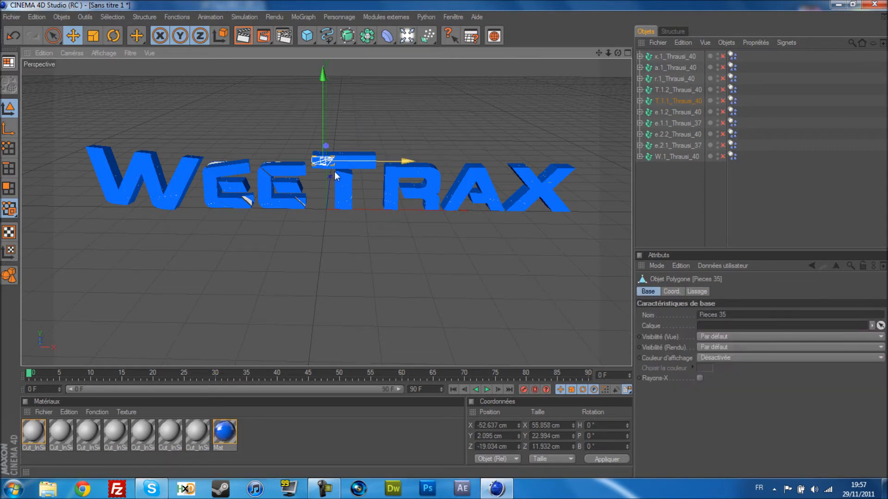
{"action": "left_click", "coordinate": [673, 102]}
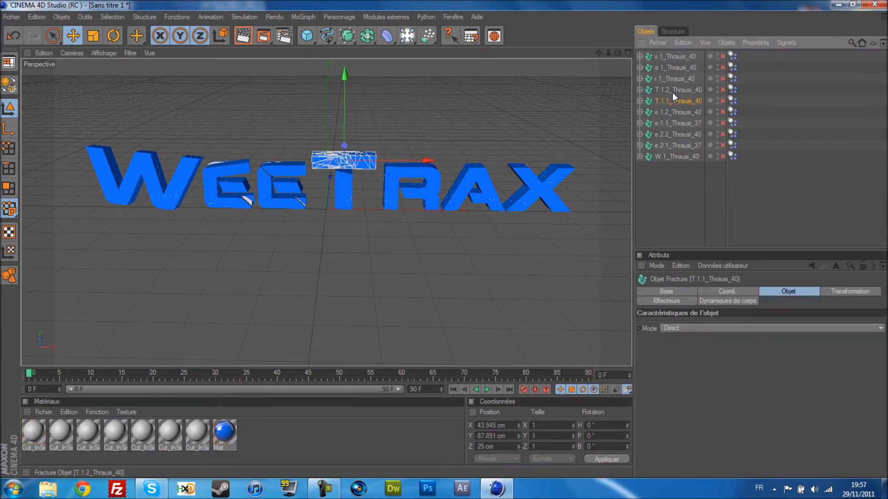
{"action": "left_click", "coordinate": [673, 91], "text": "ctrl"}
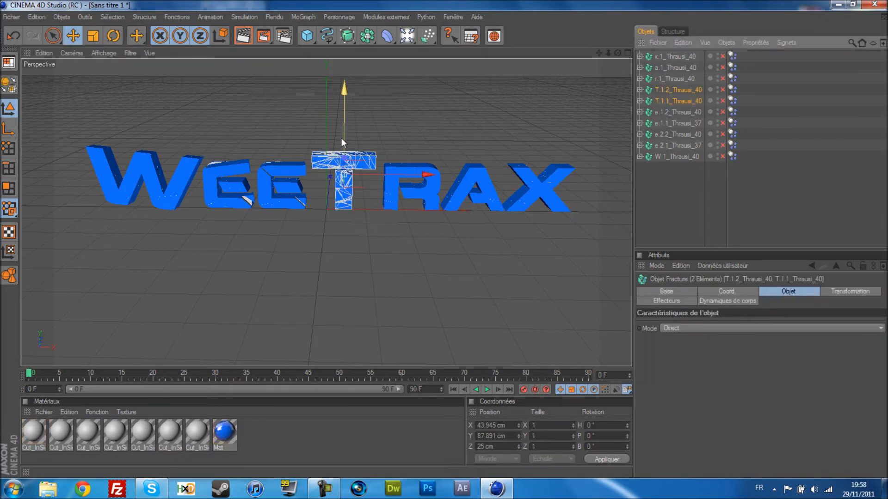
{"action": "left_click_drag", "start_coordinate": [341, 138], "coordinate": [342, 131]}
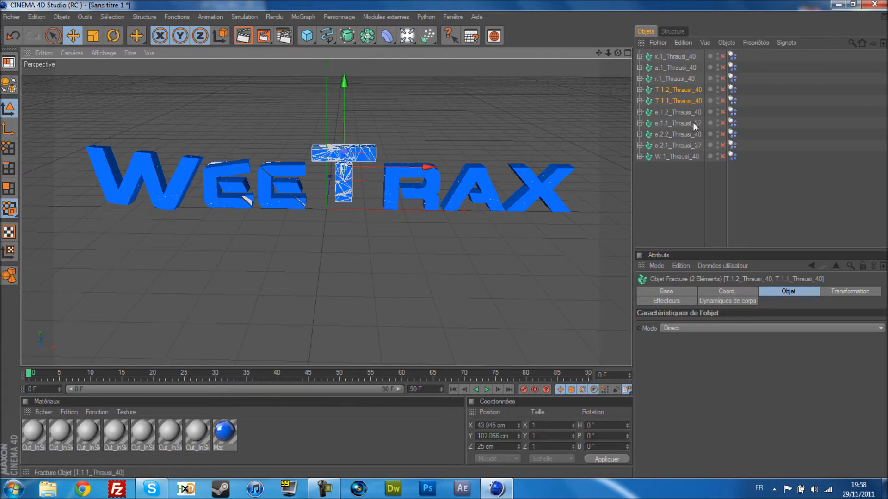
- Rotate the fractured r, a and x letters slightly, turning the x to a heading of about -8.4°
{"action": "left_click", "coordinate": [674, 78]}
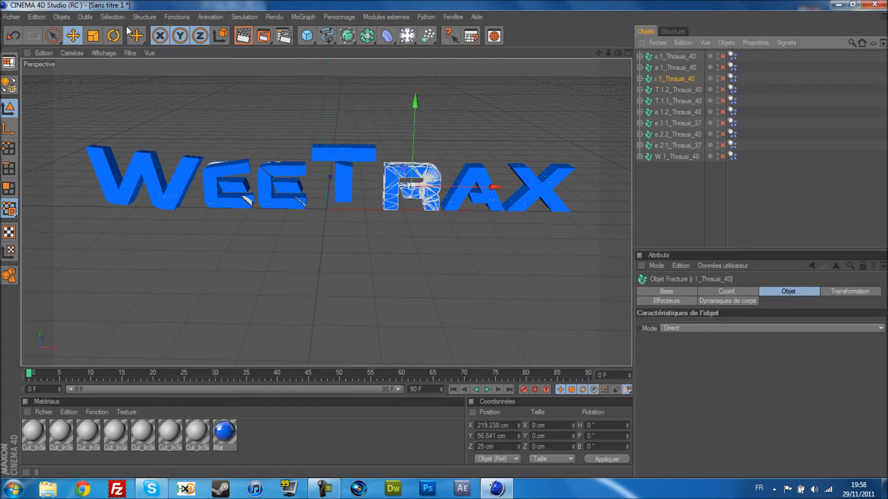
{"action": "left_click", "coordinate": [113, 35]}
{"action": "left_click_drag", "start_coordinate": [412, 143], "coordinate": [431, 137]}
{"action": "left_click", "coordinate": [666, 68]}
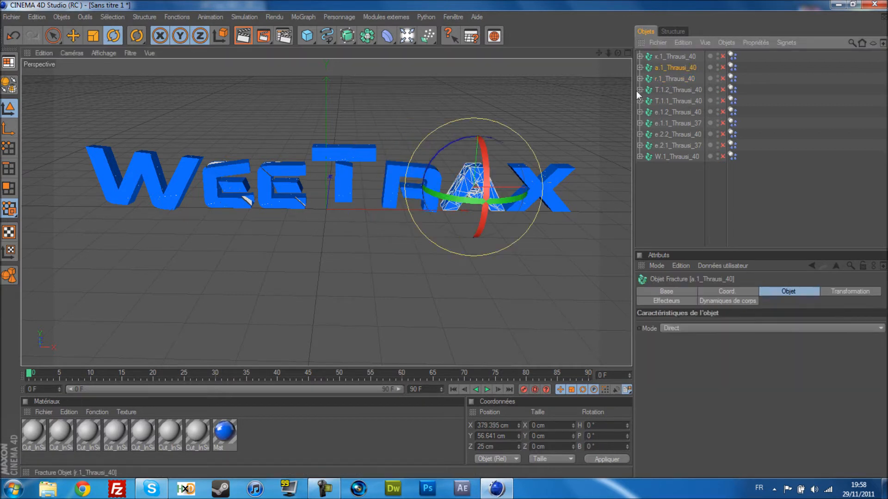
{"action": "left_click_drag", "start_coordinate": [498, 141], "coordinate": [530, 204]}
{"action": "left_click", "coordinate": [660, 58]}
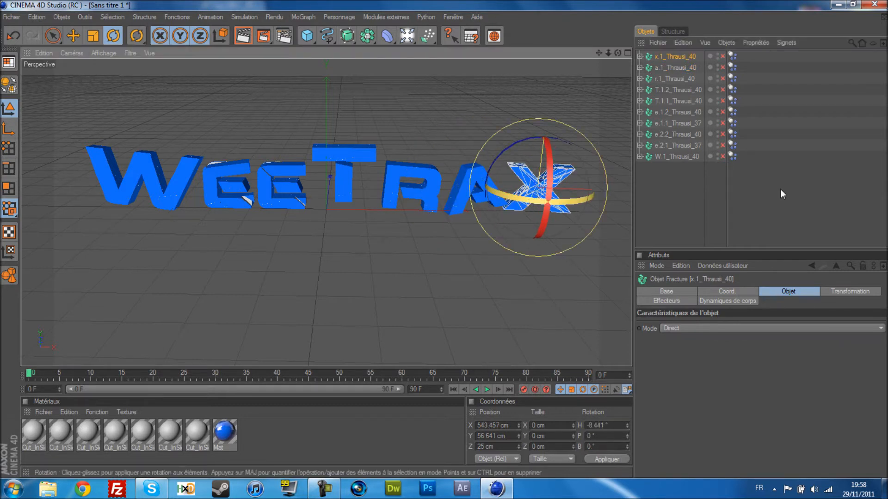
{"action": "left_click", "coordinate": [713, 194]}
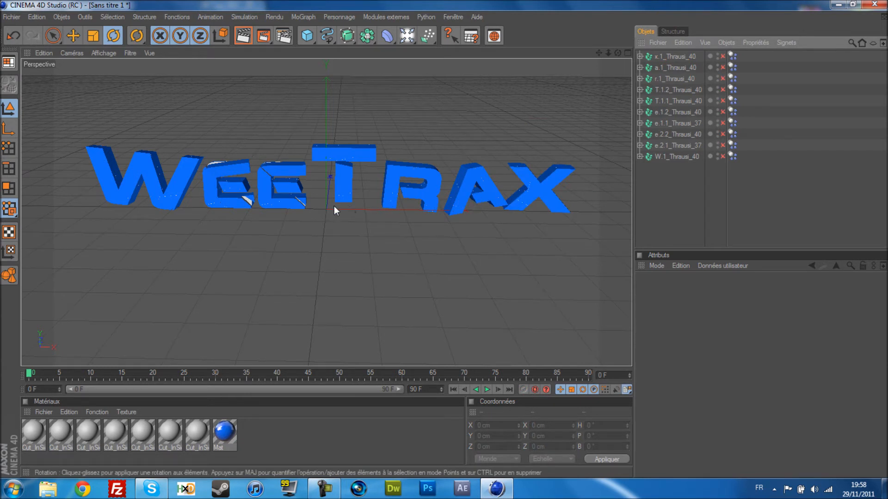
{"action": "left_click", "coordinate": [248, 201]}
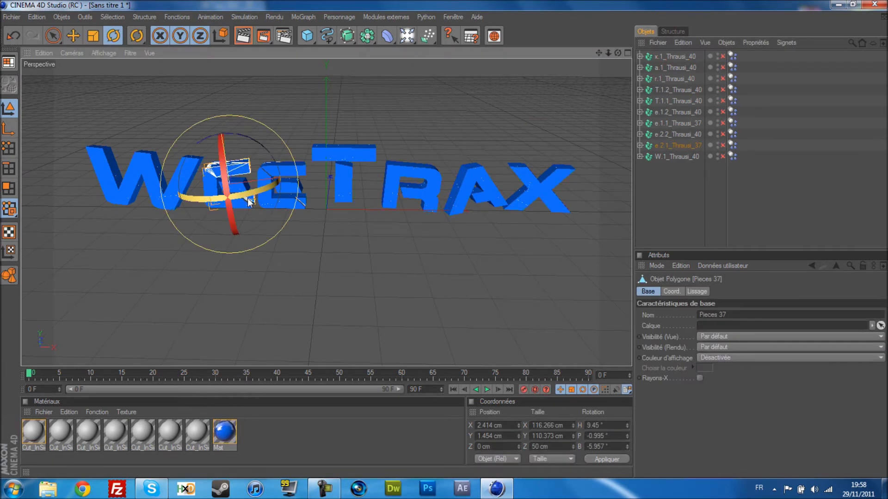
{"action": "left_click", "coordinate": [724, 191]}
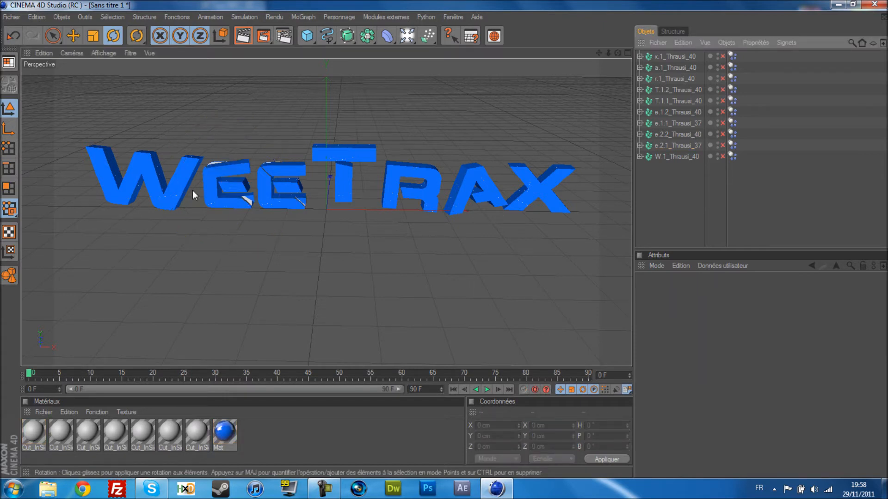
- Group all the Thrausi letter objects under a new MoGraph Fracture object
{"action": "left_click_drag", "start_coordinate": [742, 196], "coordinate": [653, 54]}
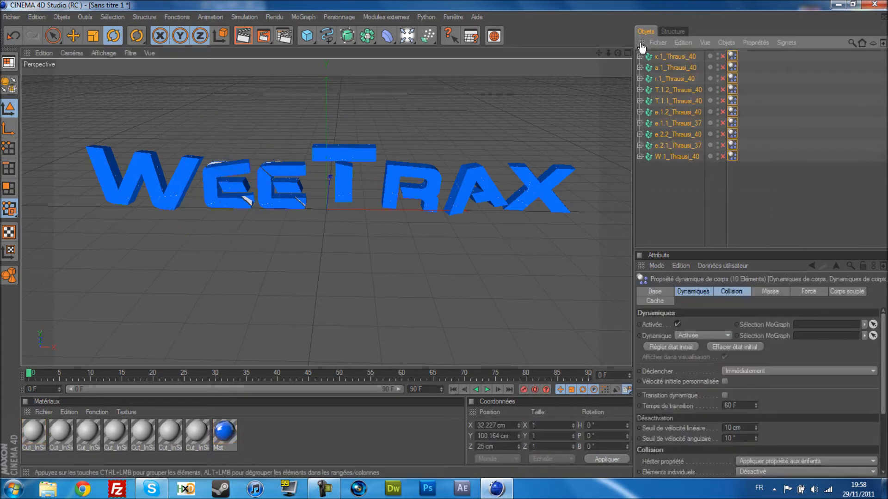
{"action": "left_click", "coordinate": [301, 20]}
{"action": "left_click", "coordinate": [329, 120]}
- Ungroup the Thrausi letter objects so their pieces sit directly under the Fracture object, and collapse its hierarchy
{"action": "left_click_drag", "start_coordinate": [755, 192], "coordinate": [672, 58]}
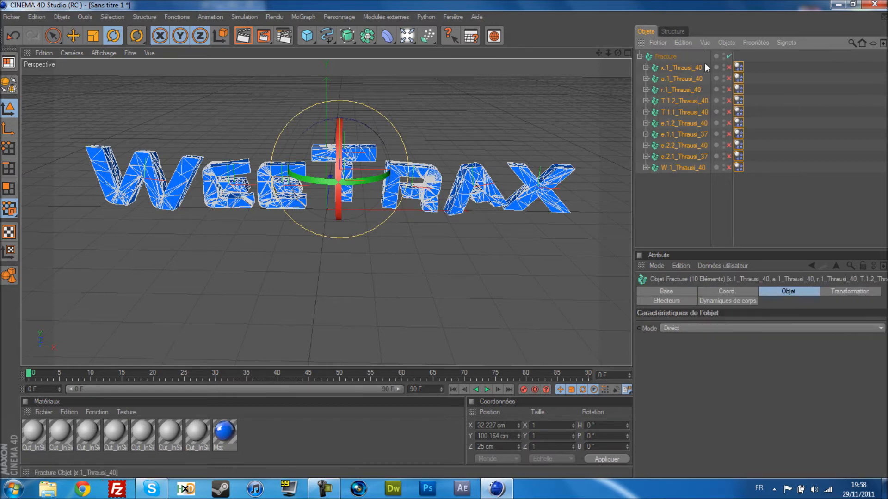
{"action": "left_click", "coordinate": [731, 40]}
{"action": "left_click", "coordinate": [744, 174]}
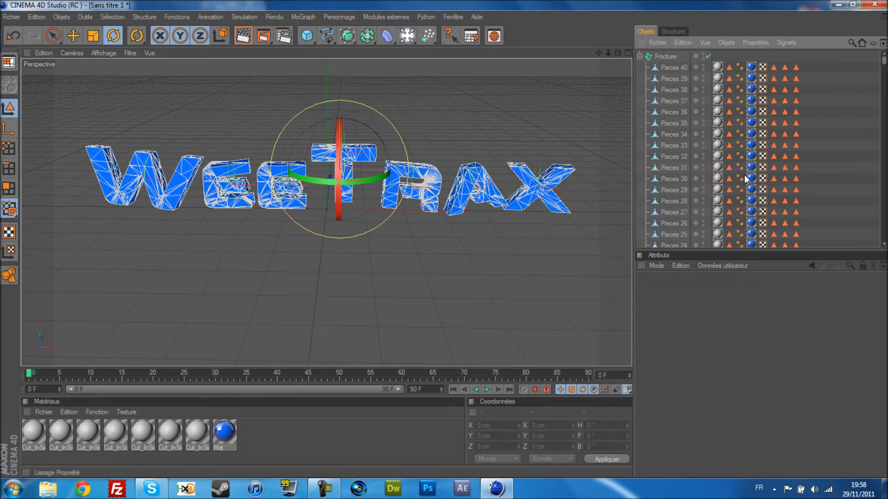
{"action": "left_click", "coordinate": [640, 57]}
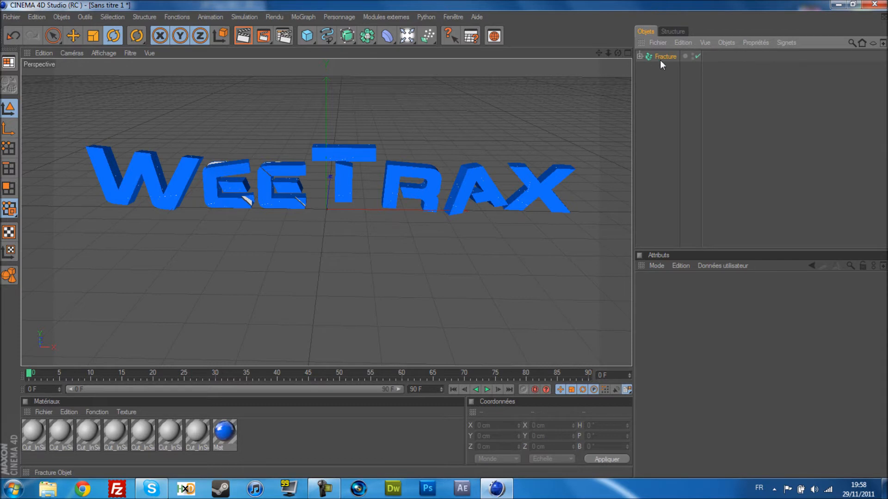
- Set the Fracture object's transformation rotation R.H to 11° and render a preview of the view
{"action": "left_click", "coordinate": [660, 59]}
{"action": "left_click", "coordinate": [790, 292]}
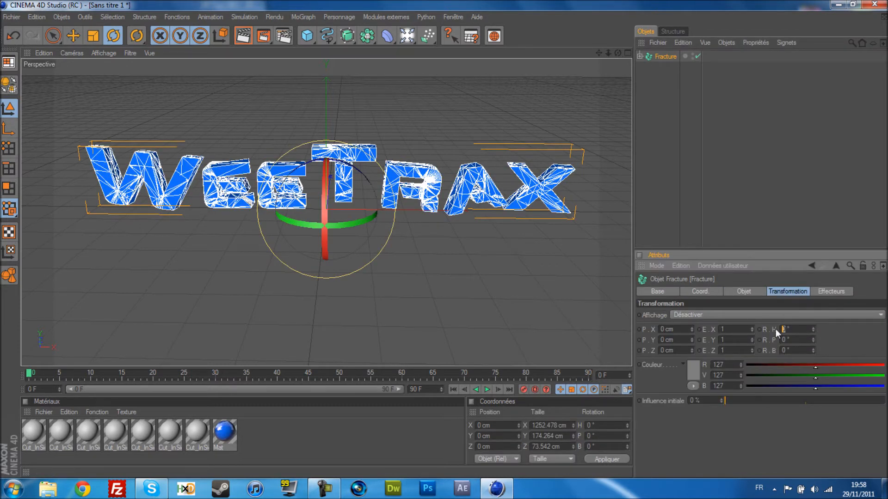
{"action": "key", "text": "Return"}
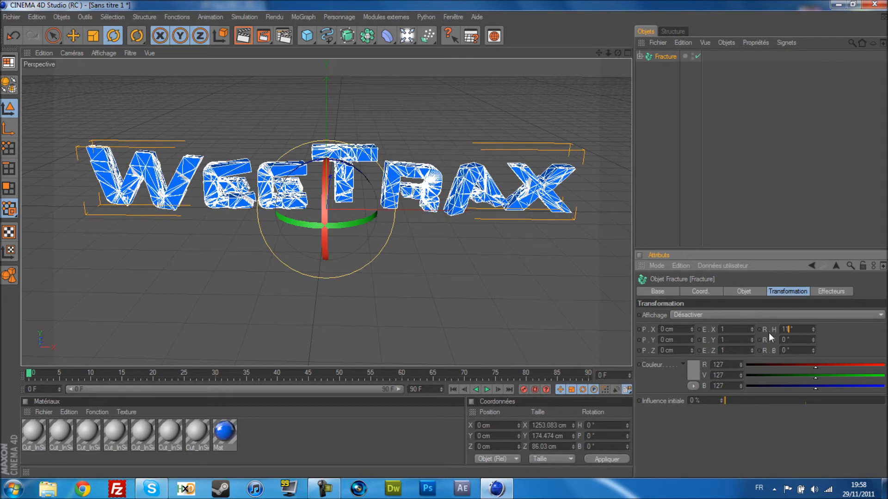
{"action": "key", "text": "Return"}
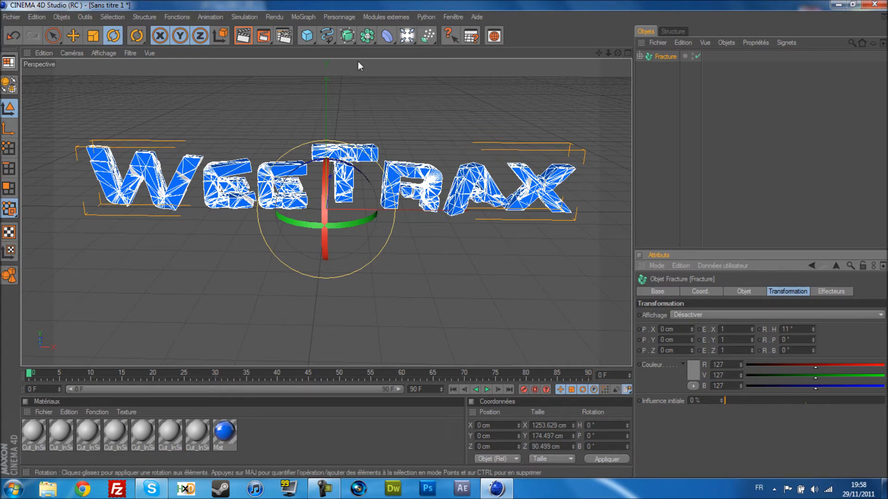
{"action": "left_click", "coordinate": [244, 36]}
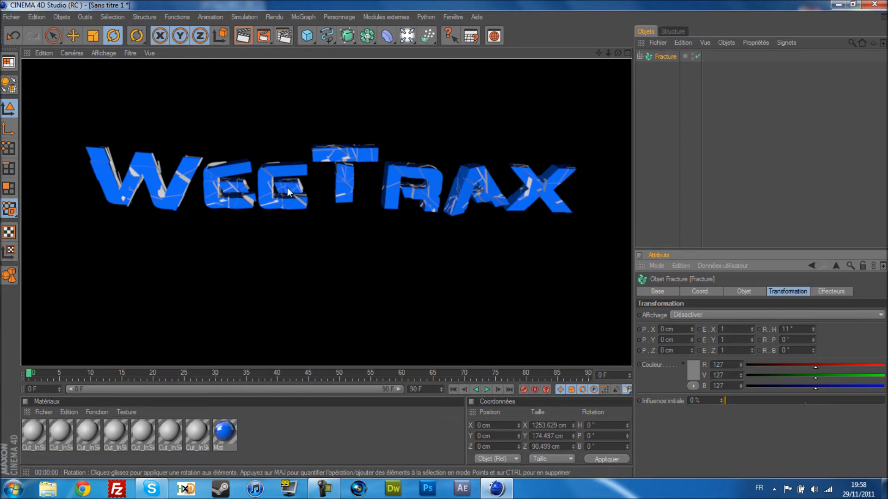
{"action": "left_click", "coordinate": [664, 171]}
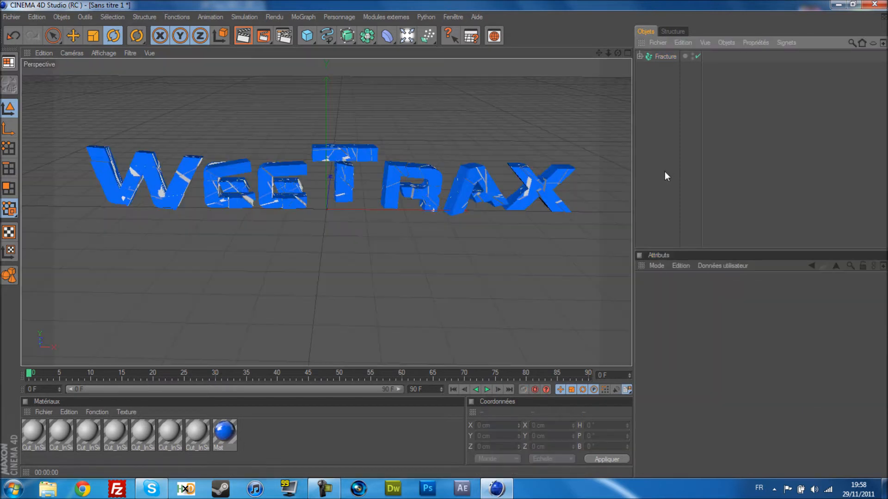
- Change the colour of the Cut_InSide material used on the pieces to pure white (255, 255, 255)
{"action": "left_click", "coordinate": [640, 57]}
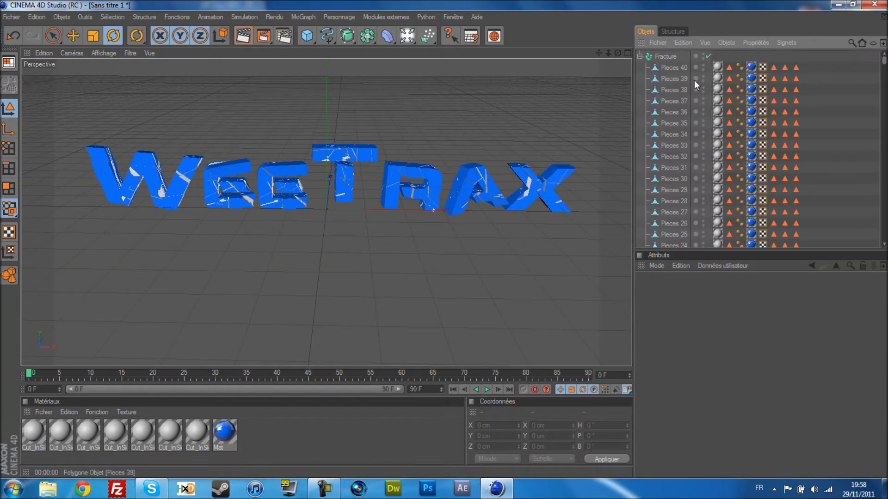
{"action": "left_click", "coordinate": [717, 68]}
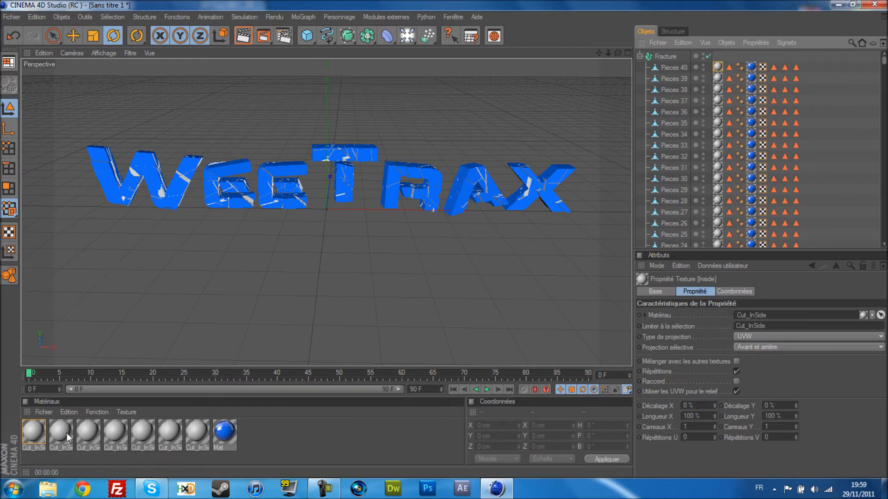
{"action": "double_click", "coordinate": [43, 436]}
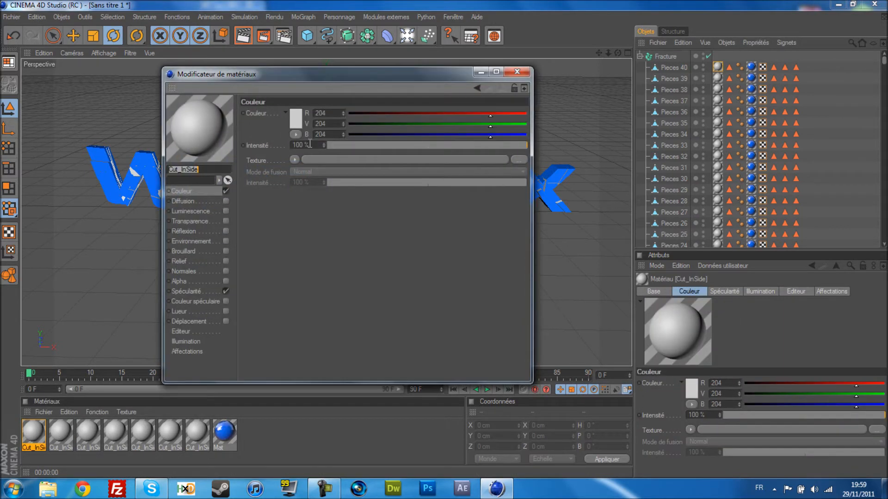
{"action": "left_click", "coordinate": [291, 119]}
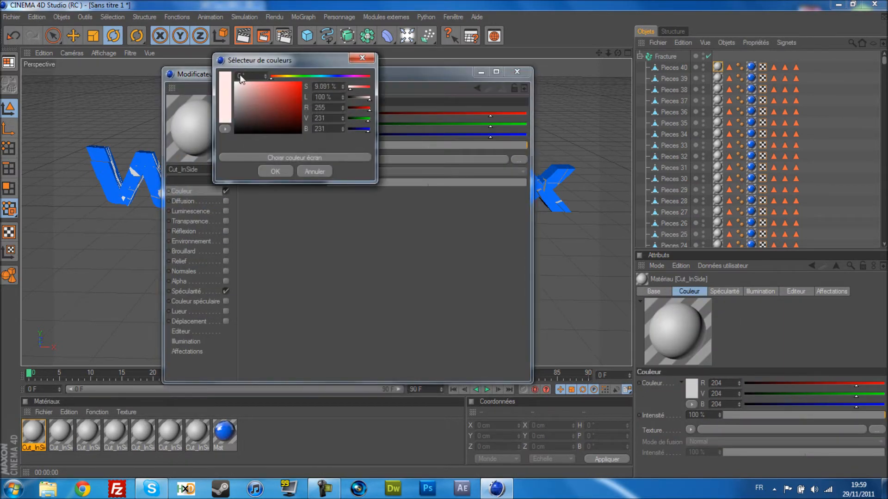
{"action": "left_click_drag", "start_coordinate": [252, 93], "coordinate": [235, 82]}
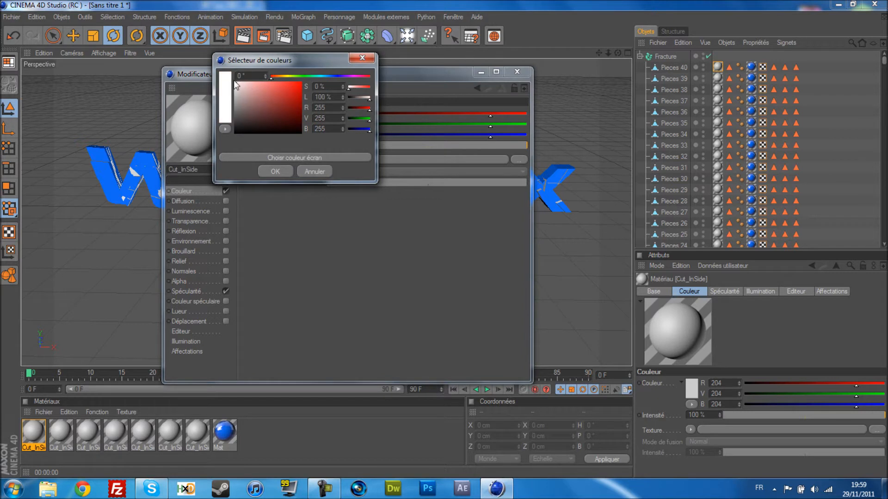
{"action": "left_click", "coordinate": [272, 171]}
- Turn off the material's specular channel and enable reflection at 15% intensity with a Fresnel texture
{"action": "left_click", "coordinate": [226, 291]}
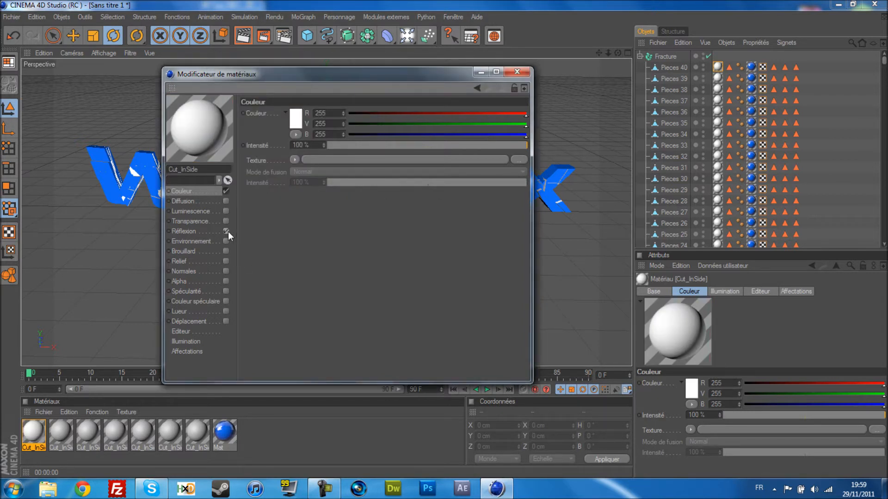
{"action": "left_click", "coordinate": [226, 231]}
{"action": "left_click", "coordinate": [363, 146]}
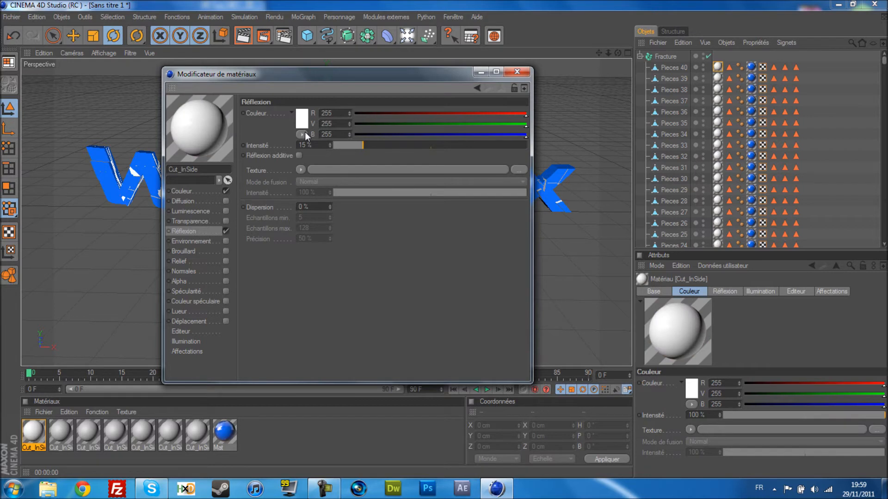
{"action": "left_click", "coordinate": [301, 170]}
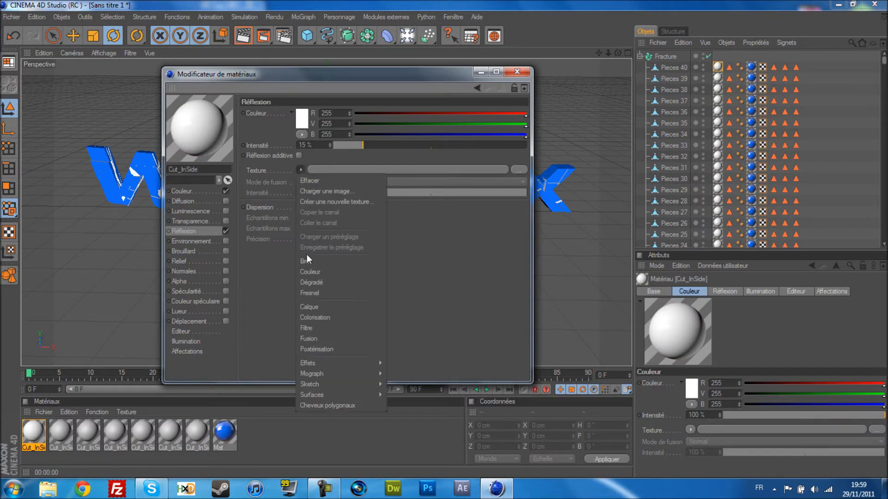
{"action": "left_click", "coordinate": [317, 293]}
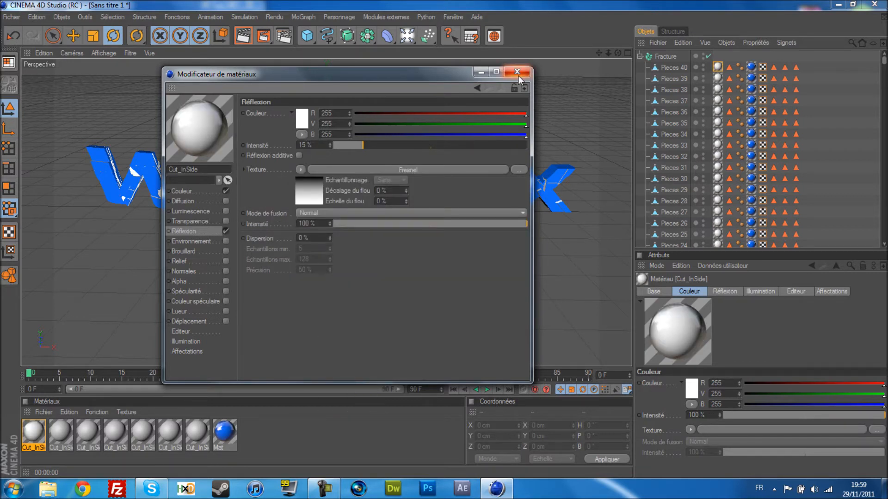
{"action": "left_click", "coordinate": [517, 72]}
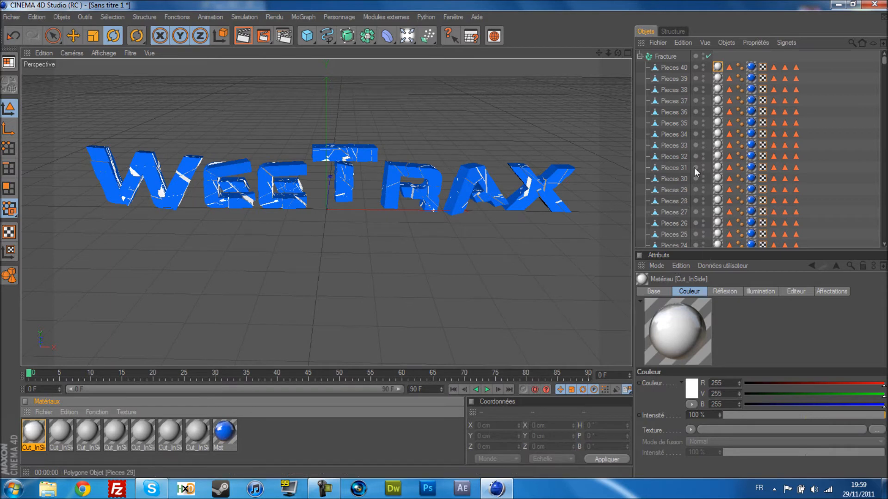
- Add a MoGraph Simple effector to the Fracture object
{"action": "left_click", "coordinate": [640, 56]}
{"action": "left_click", "coordinate": [652, 57]}
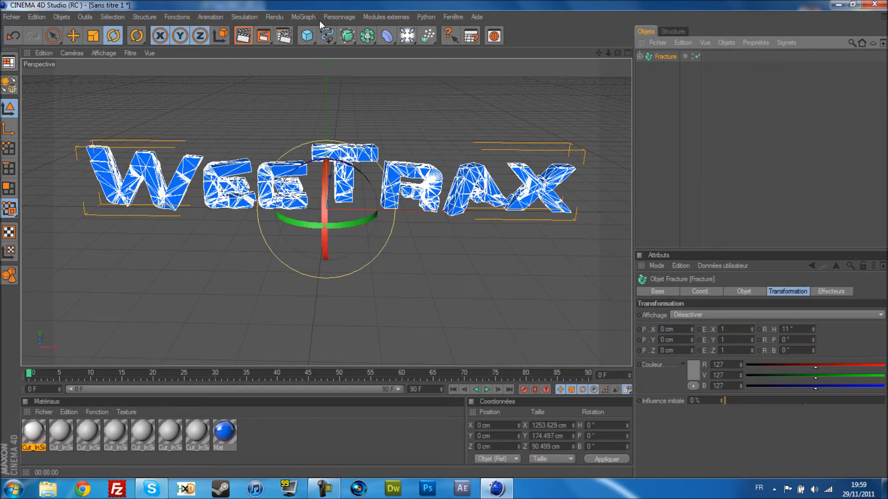
{"action": "left_click", "coordinate": [303, 18]}
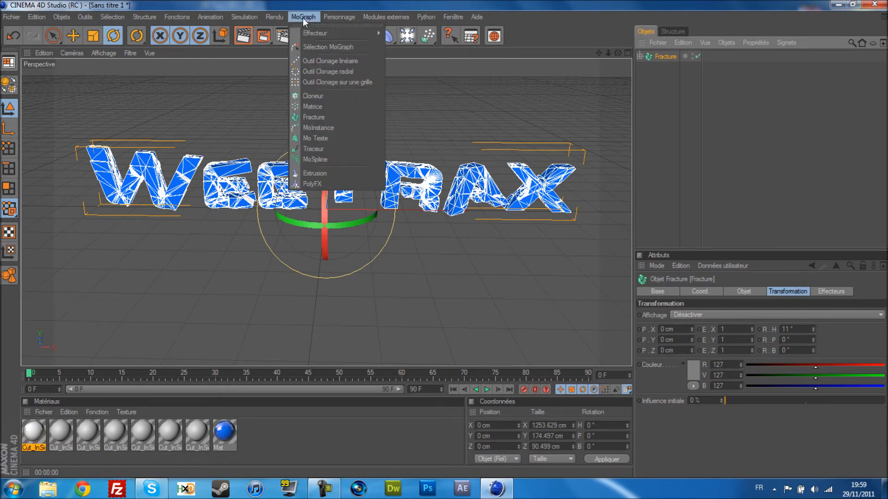
{"action": "mouse_move", "coordinate": [324, 33]}
{"action": "left_click", "coordinate": [401, 52]}
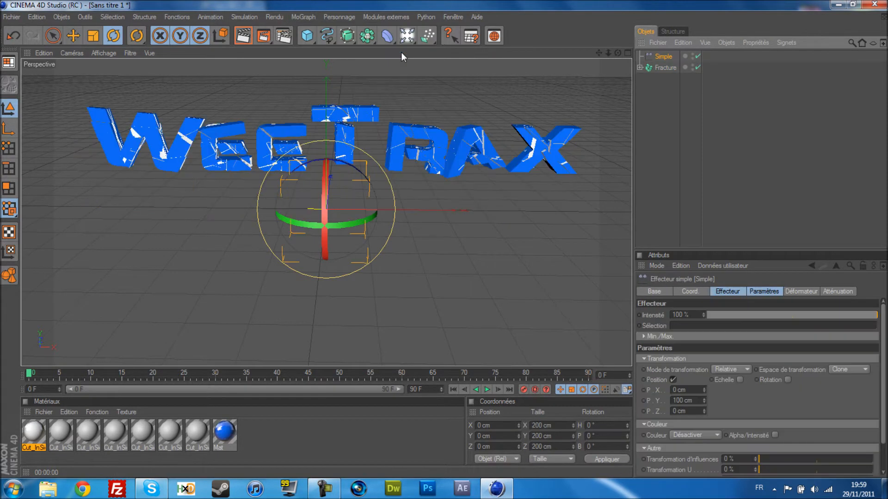
- Set the Simple effector's P.Y position to 0 cm and enable its scale and rotation parameters
{"action": "left_click", "coordinate": [673, 401]}
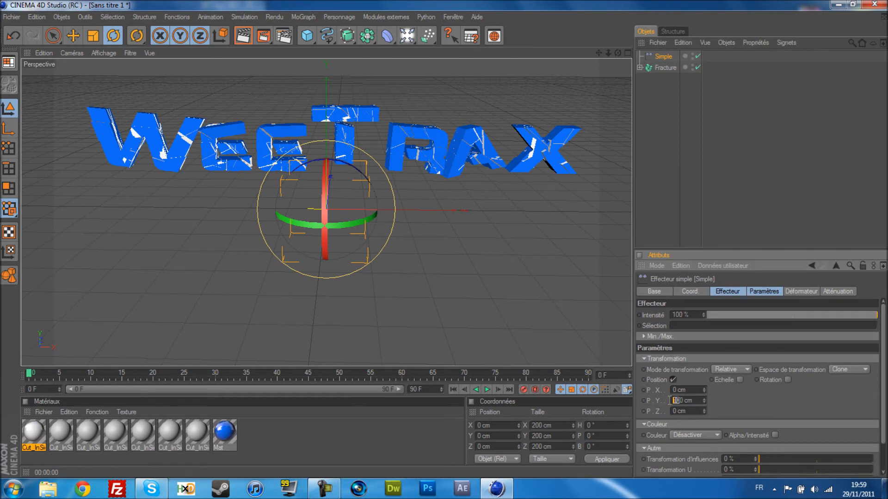
{"action": "type", "text": "0"}
{"action": "left_click", "coordinate": [738, 380]}
{"action": "left_click", "coordinate": [835, 380]}
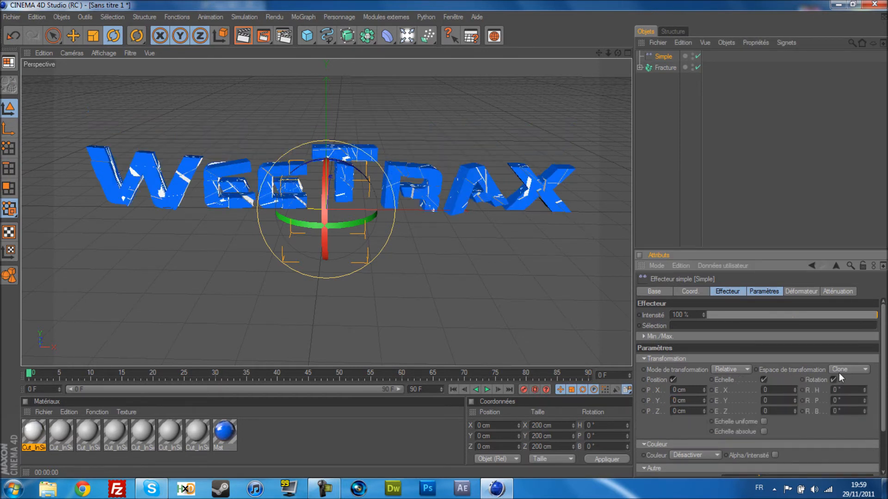
- Set the effector's transformation mode to Absolute and enable uniform scale
{"action": "left_click_drag", "start_coordinate": [750, 379], "coordinate": [753, 384]}
{"action": "left_click", "coordinate": [736, 370]}
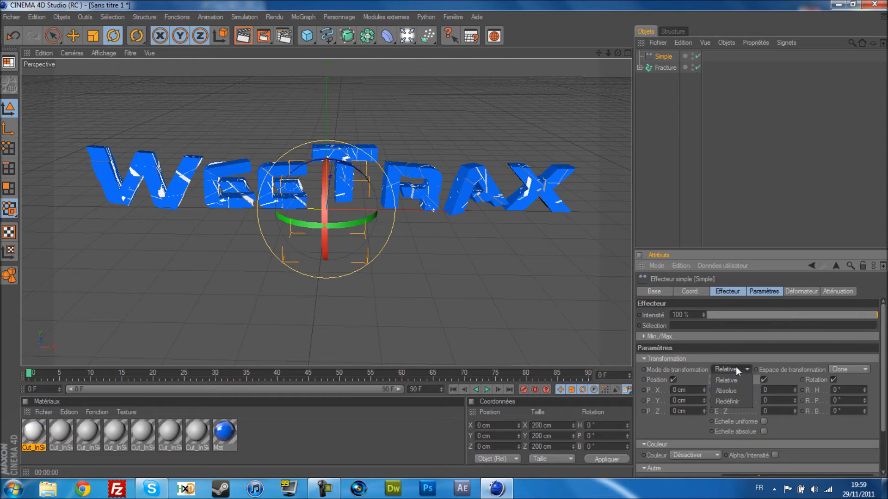
{"action": "left_click", "coordinate": [763, 421]}
{"action": "left_click", "coordinate": [774, 291]}
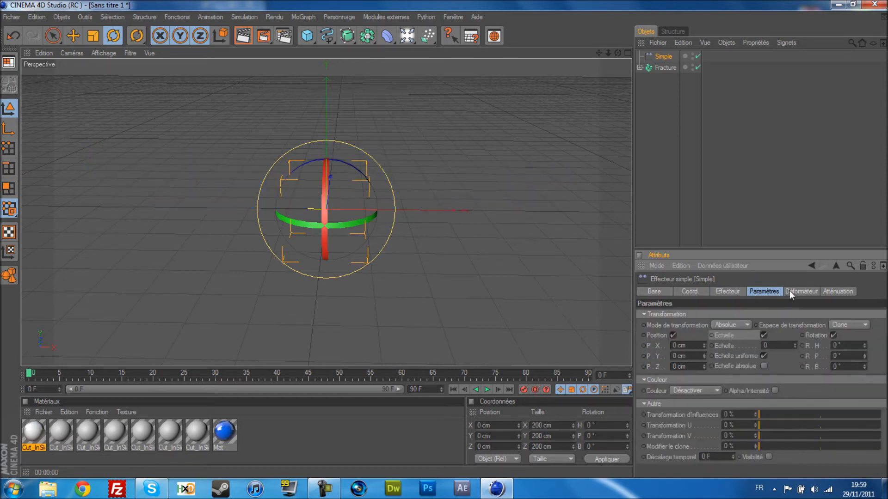
- Give the Simple effector a linear falloff shape and set its own heading rotation (H) to 90°
{"action": "left_click", "coordinate": [790, 290]}
{"action": "left_click", "coordinate": [828, 293]}
{"action": "left_click", "coordinate": [686, 315]}
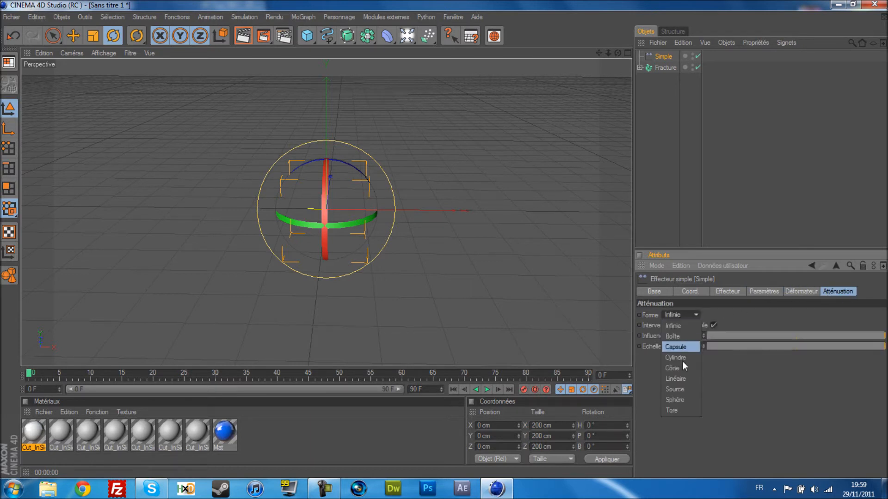
{"action": "left_click", "coordinate": [688, 379]}
{"action": "left_click", "coordinate": [686, 292]}
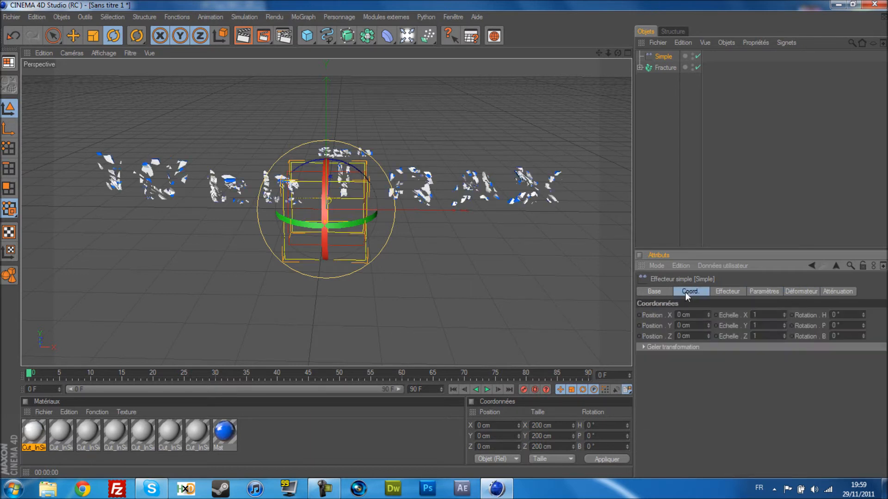
{"action": "double_click", "coordinate": [834, 315]}
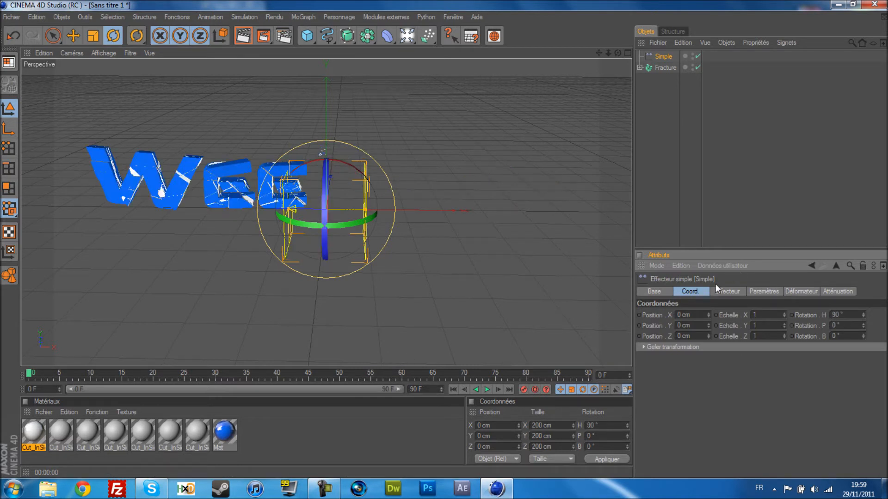
- Set the effector's uniform scale parameter to -3.2
{"action": "left_click", "coordinate": [726, 292]}
{"action": "left_click", "coordinate": [763, 292]}
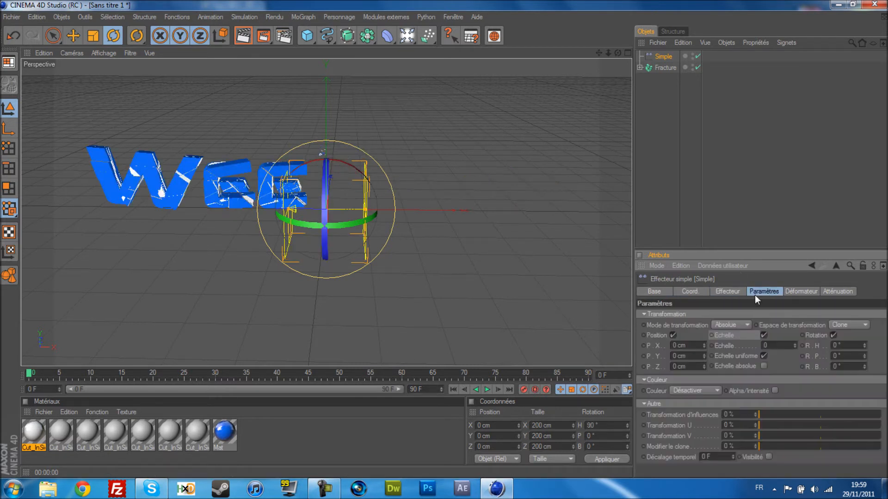
{"action": "double_click", "coordinate": [766, 345]}
{"action": "type", "text": "-3.2"}
{"action": "key", "text": "Return"}
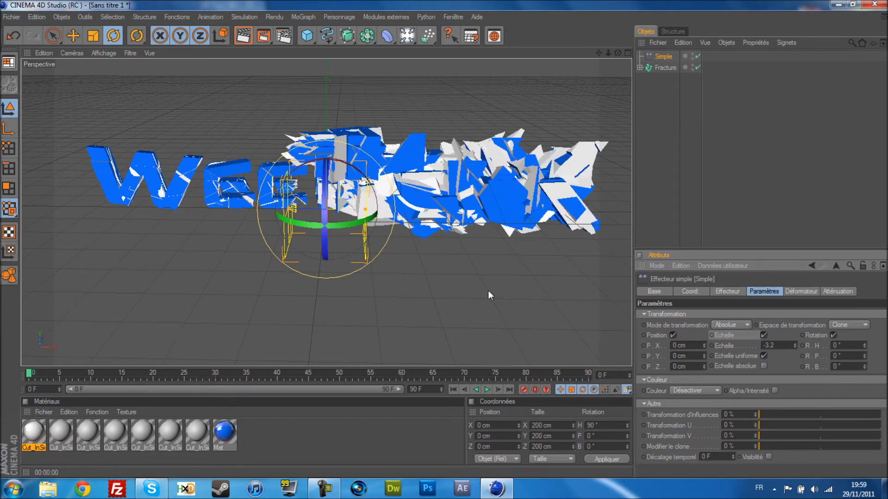
- Move the Simple effector along X past the start of the text, to about -733 cm
{"action": "left_click", "coordinate": [73, 36]}
{"action": "mouse_move", "coordinate": [274, 213]}
{"action": "left_mouse_down"}
{"action": "mouse_move", "coordinate": [88, 213]}
{"action": "mouse_move", "coordinate": [515, 213]}
{"action": "mouse_move", "coordinate": [60, 213]}
{"action": "mouse_move", "coordinate": [407, 213]}
{"action": "mouse_move", "coordinate": [286, 213]}
{"action": "left_mouse_up"}
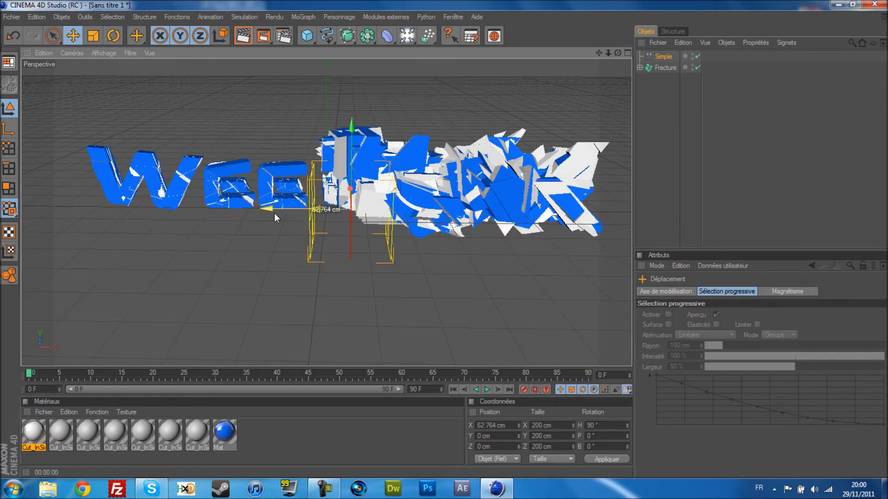
{"action": "left_click_drag", "start_coordinate": [608, 54], "coordinate": [584, 54]}
{"action": "left_click_drag", "start_coordinate": [327, 200], "coordinate": [403, 212]}
{"action": "left_click_drag", "start_coordinate": [62, 206], "coordinate": [42, 209]}
{"action": "left_click_drag", "start_coordinate": [506, 211], "coordinate": [505, 211]}
- Add a floor object (Sol) to the scene and create a new material
{"action": "left_click", "coordinate": [407, 35]}
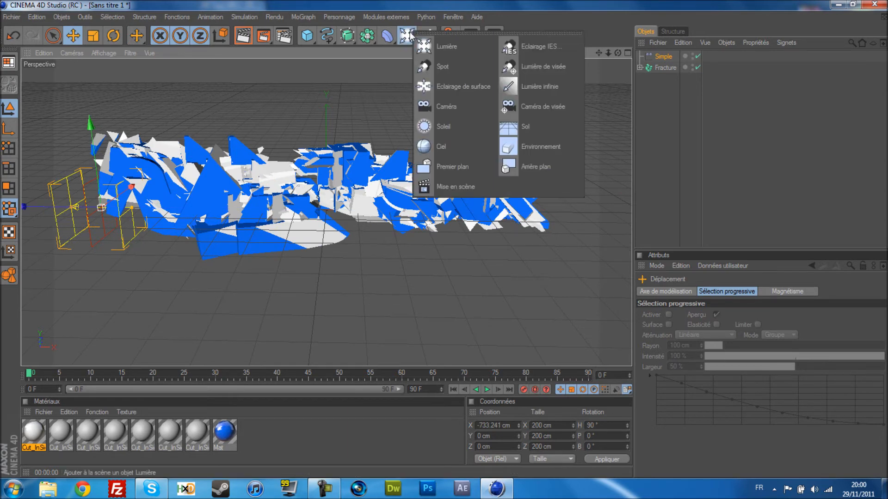
{"action": "left_click", "coordinate": [511, 126]}
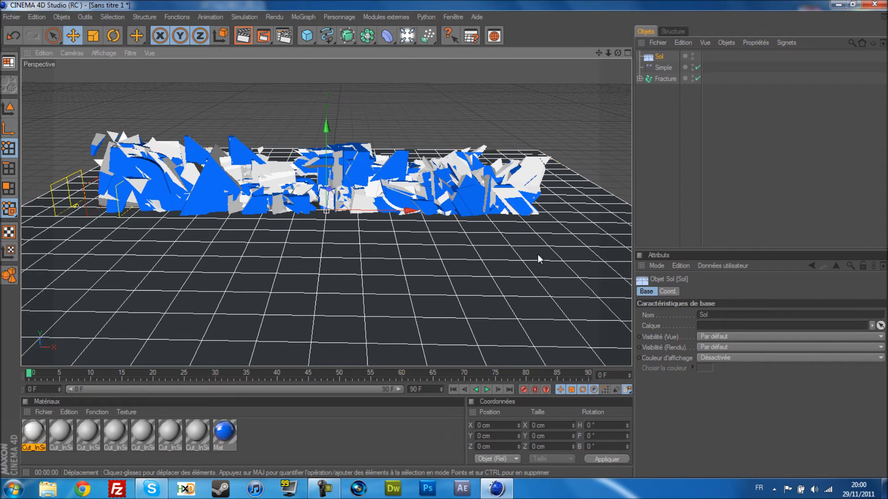
{"action": "double_click", "coordinate": [249, 432]}
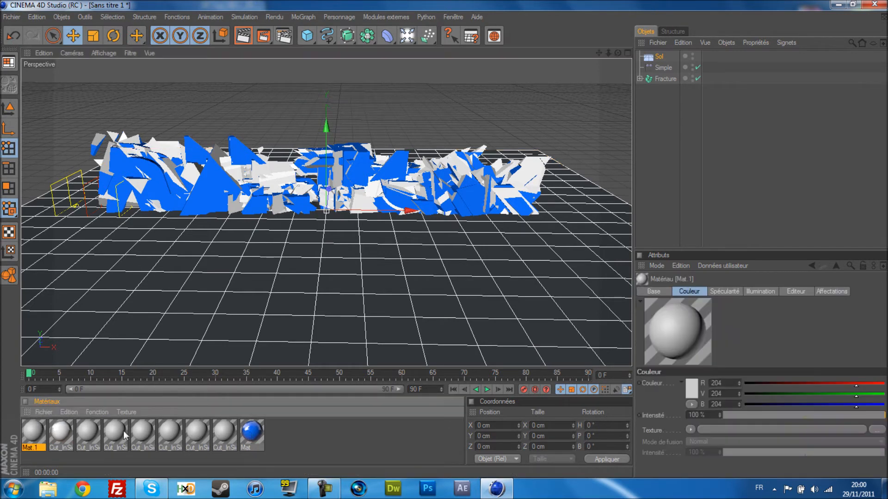
- Make the new material Mat.1 pure black without specularity and assign it to the floor
{"action": "double_click", "coordinate": [32, 435]}
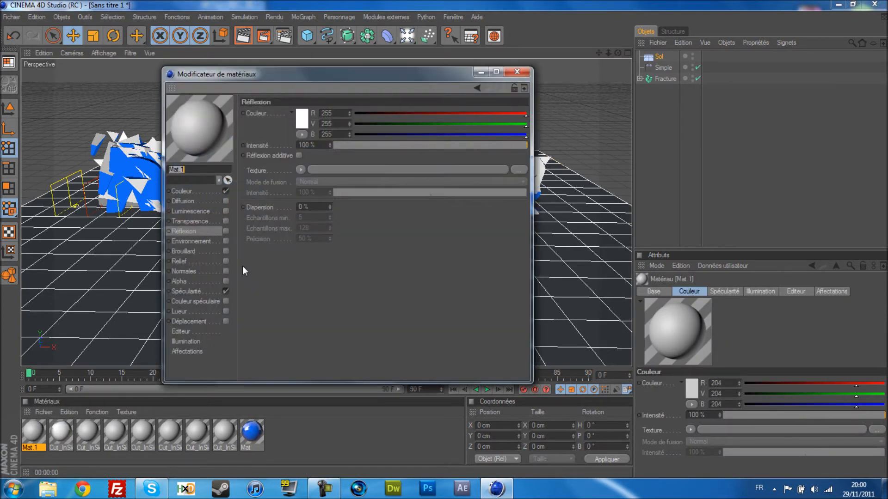
{"action": "left_click", "coordinate": [213, 191]}
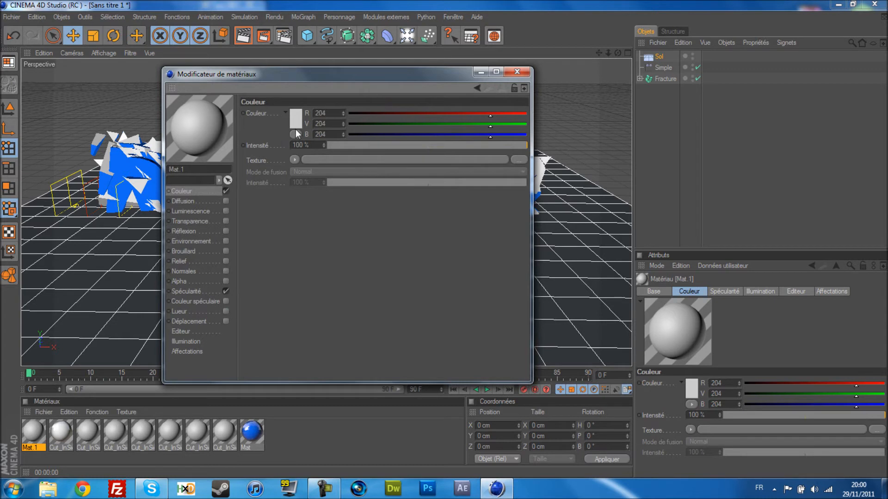
{"action": "left_click", "coordinate": [298, 115]}
{"action": "left_click_drag", "start_coordinate": [292, 126], "coordinate": [292, 136]}
{"action": "left_click", "coordinate": [281, 170]}
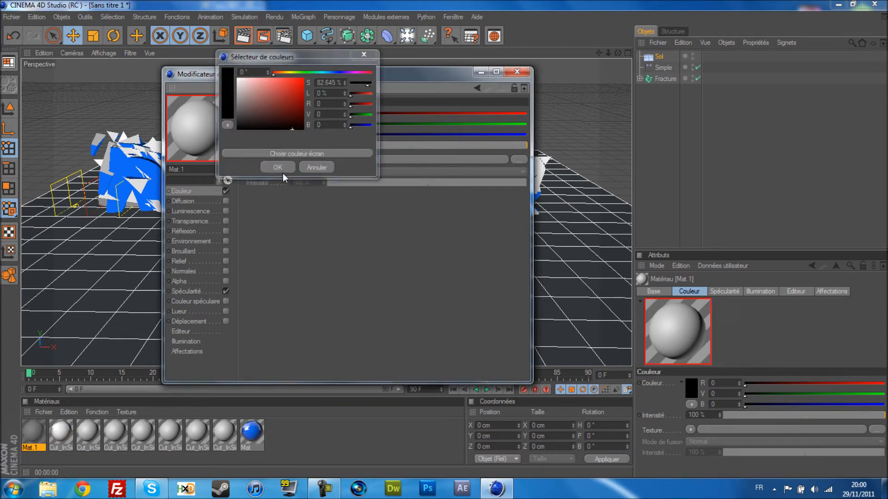
{"action": "left_click", "coordinate": [226, 292]}
{"action": "left_click", "coordinate": [514, 73]}
{"action": "left_click_drag", "start_coordinate": [35, 440], "coordinate": [115, 331]}
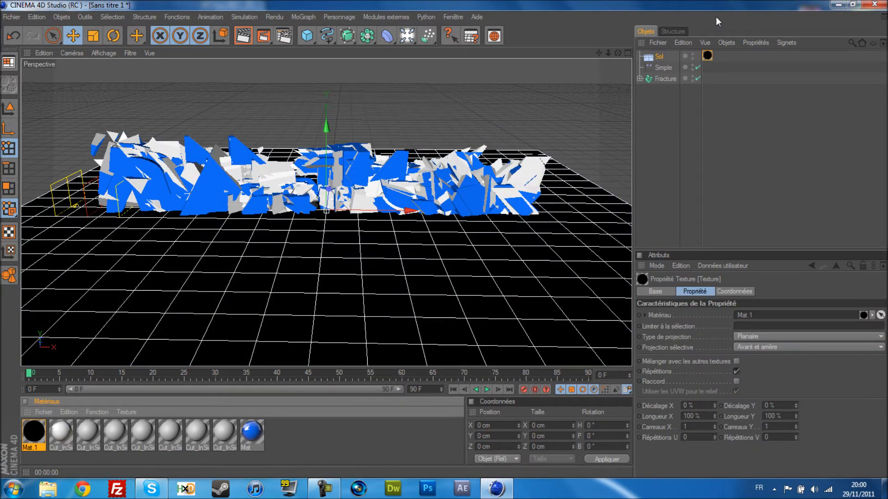
- Duplicate the black floor and stand the copy upright as a back wall behind the text
{"action": "left_click", "coordinate": [657, 56]}
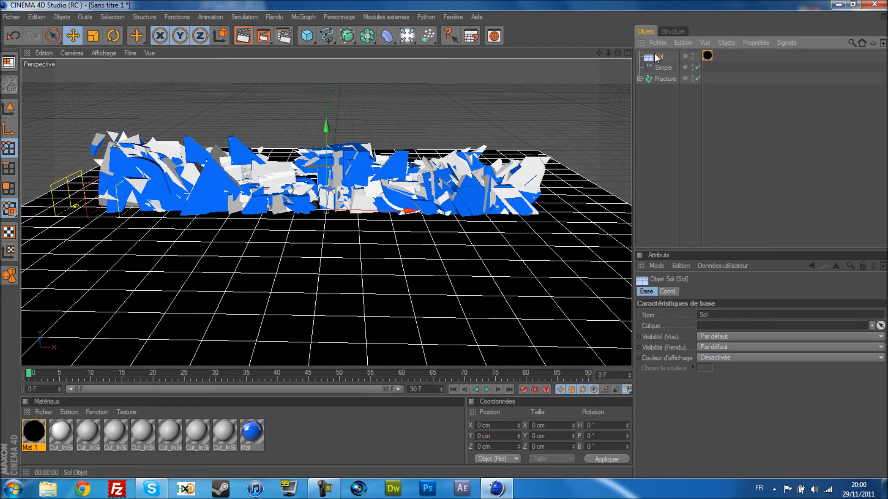
{"action": "key", "text": "ctrl+c"}
{"action": "key", "text": "ctrl+v"}
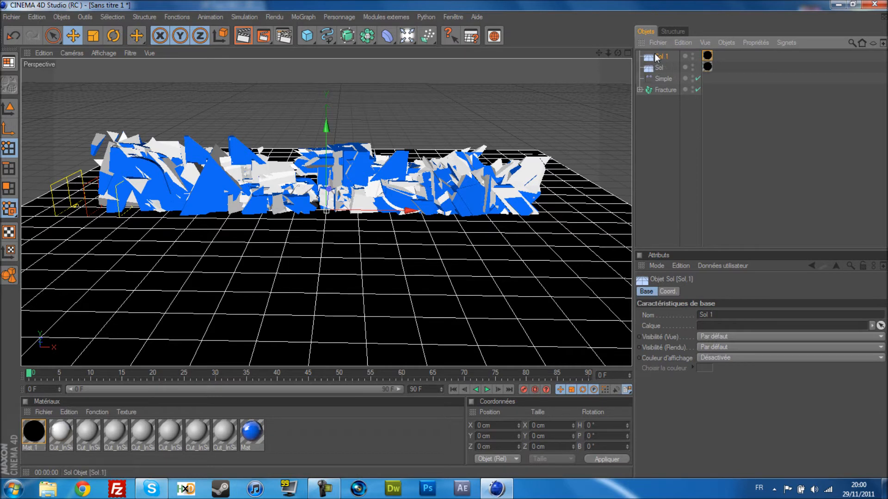
{"action": "left_click", "coordinate": [114, 37]}
{"action": "left_click_drag", "start_coordinate": [324, 175], "coordinate": [325, 234]}
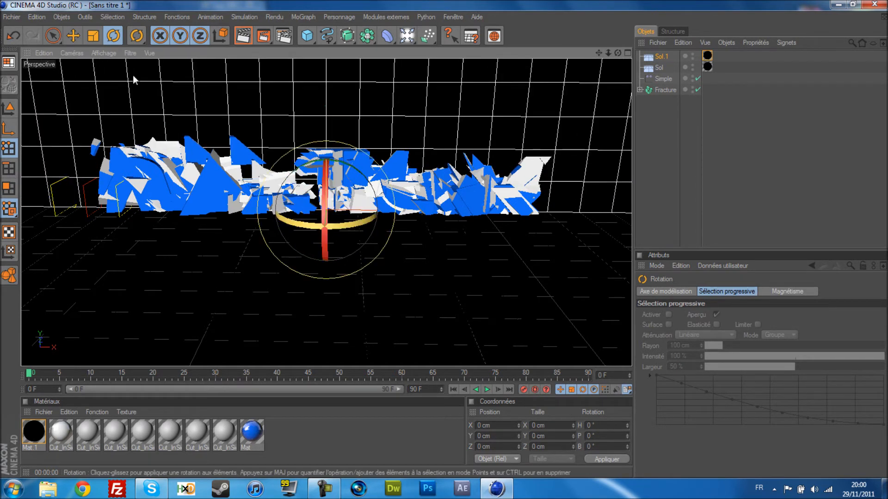
{"action": "left_click", "coordinate": [73, 35]}
{"action": "left_click_drag", "start_coordinate": [323, 236], "coordinate": [323, 225]}
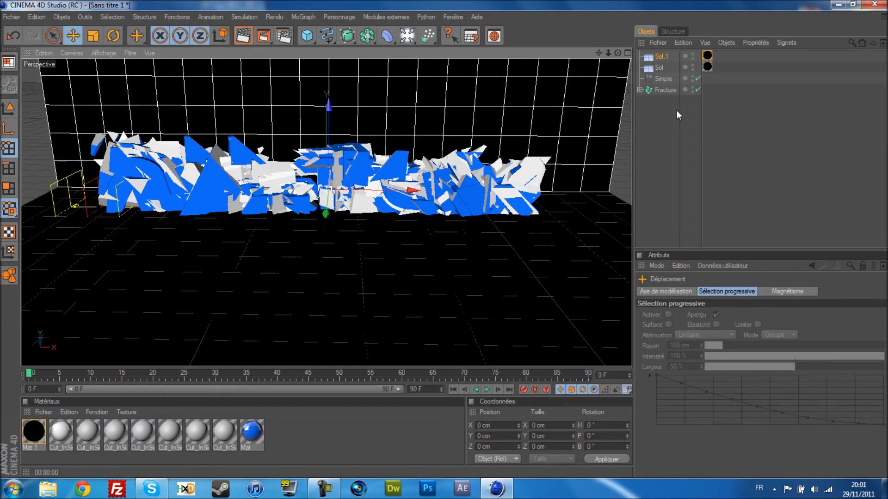
- Duplicate the back wall and shift the two walls apart sideways along X to widen the backdrop
{"action": "key", "text": "ctrl+c"}
{"action": "key", "text": "ctrl+v"}
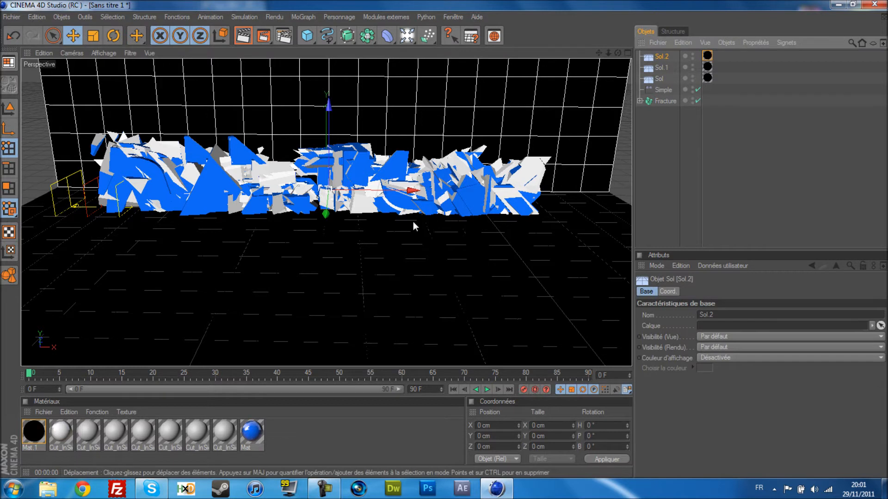
{"action": "left_click_drag", "start_coordinate": [412, 190], "coordinate": [70, 187]}
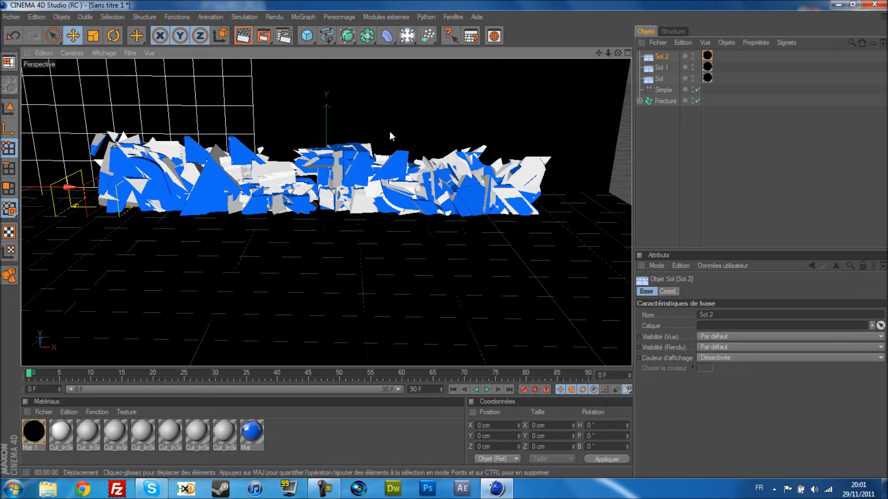
{"action": "left_click", "coordinate": [660, 68]}
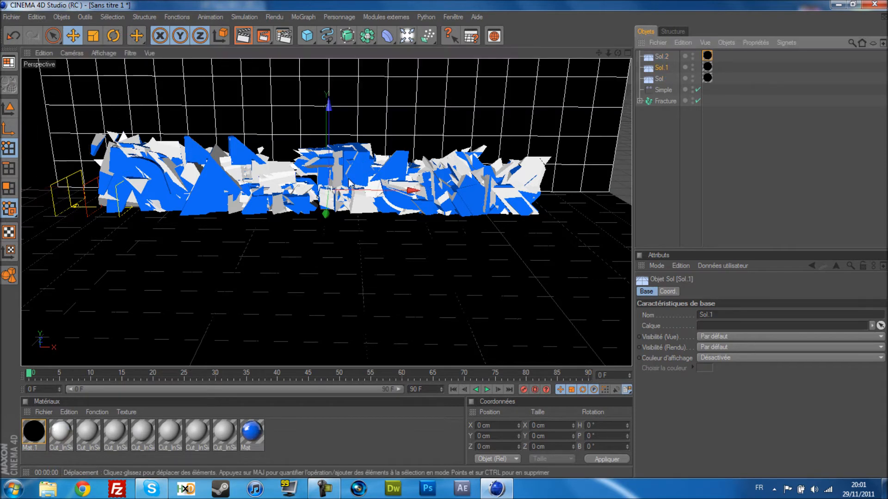
{"action": "left_click_drag", "start_coordinate": [412, 191], "coordinate": [490, 190]}
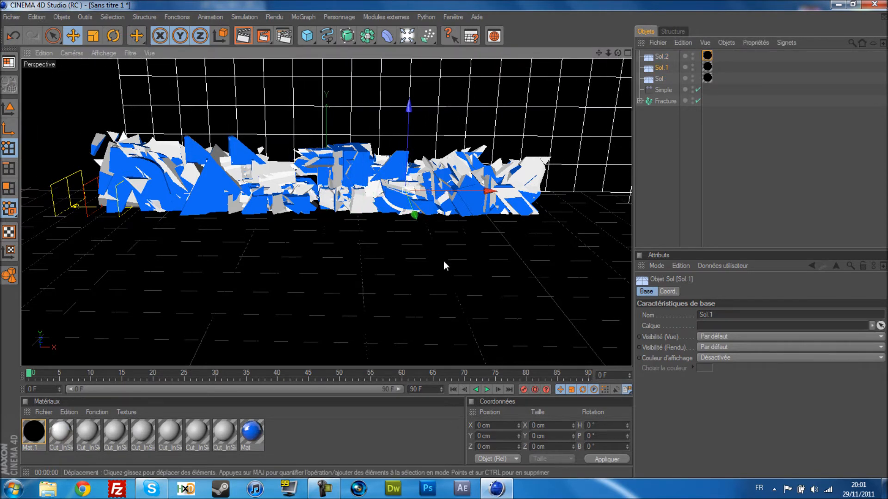
{"action": "left_click", "coordinate": [750, 147]}
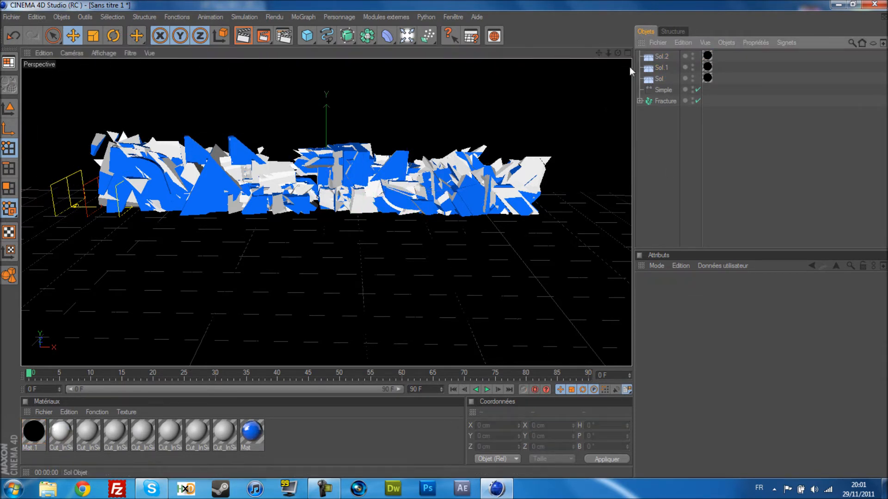
- Set the Simple effector's rotation parameters to R.H 333°, R.P 190° and R.B 145°, and shift the effector slightly along X toward the text
{"action": "left_click_drag", "start_coordinate": [617, 52], "coordinate": [545, 43]}
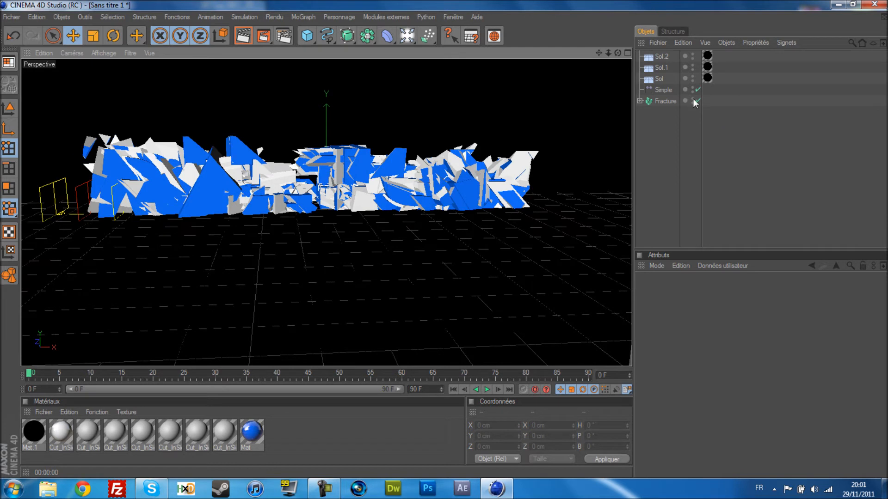
{"action": "left_click", "coordinate": [665, 92]}
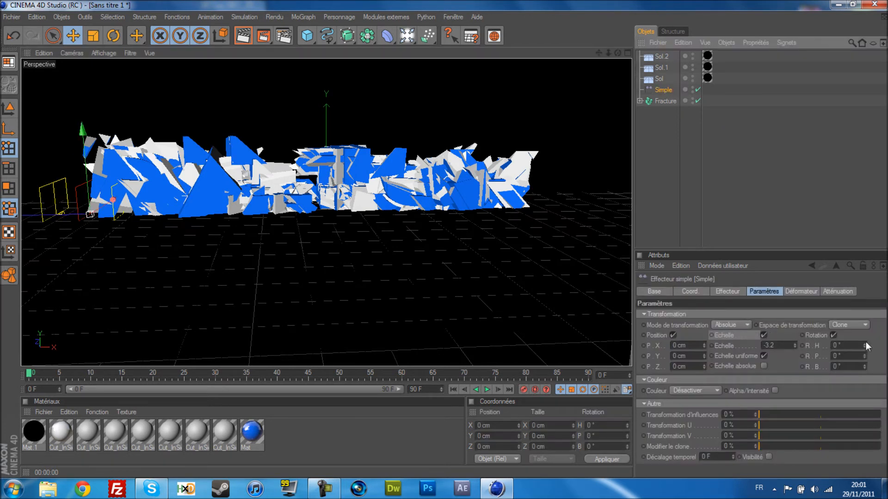
{"action": "left_click", "coordinate": [835, 345]}
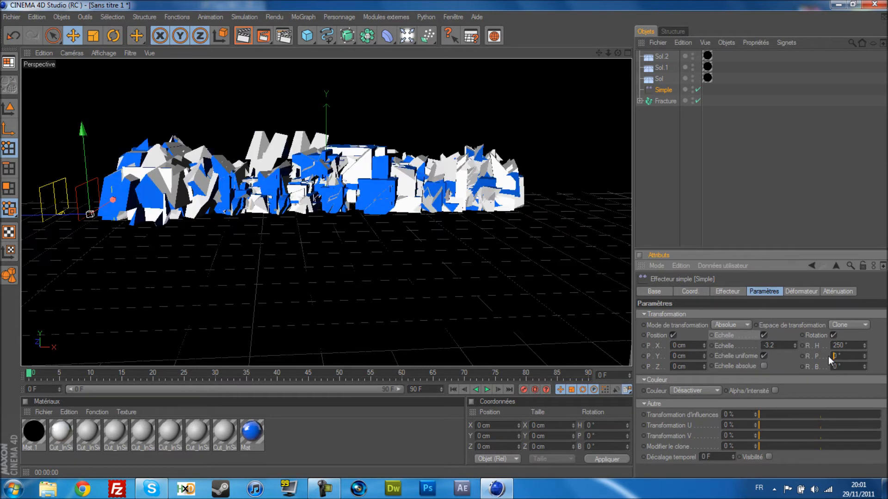
{"action": "type", "text": "56"}
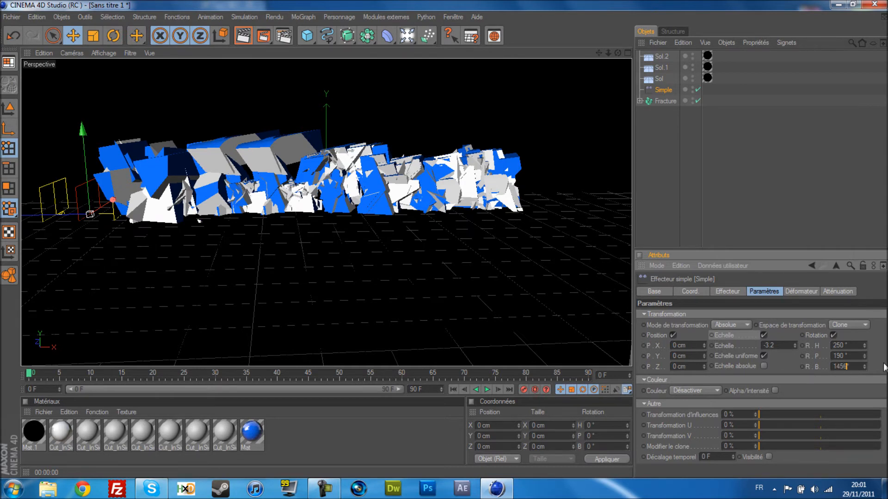
{"action": "key", "text": "Return"}
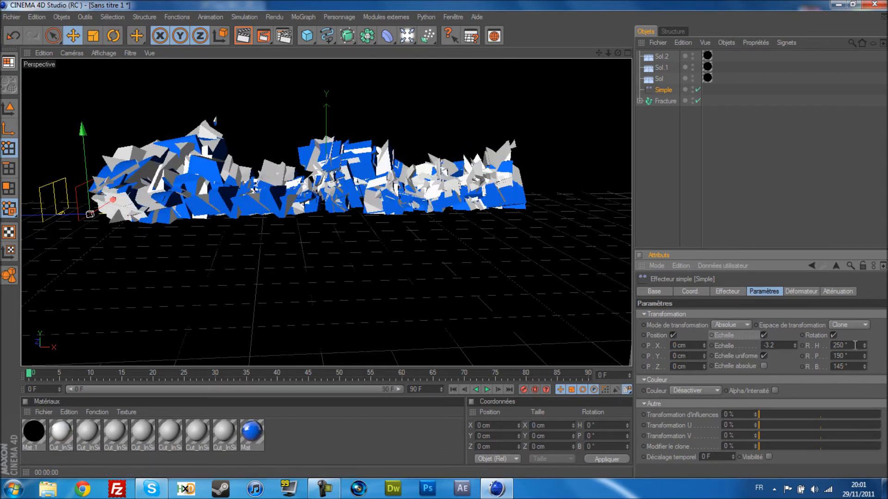
{"action": "left_click_drag", "start_coordinate": [865, 343], "coordinate": [866, 343]}
{"action": "left_click_drag", "start_coordinate": [113, 200], "coordinate": [60, 215]}
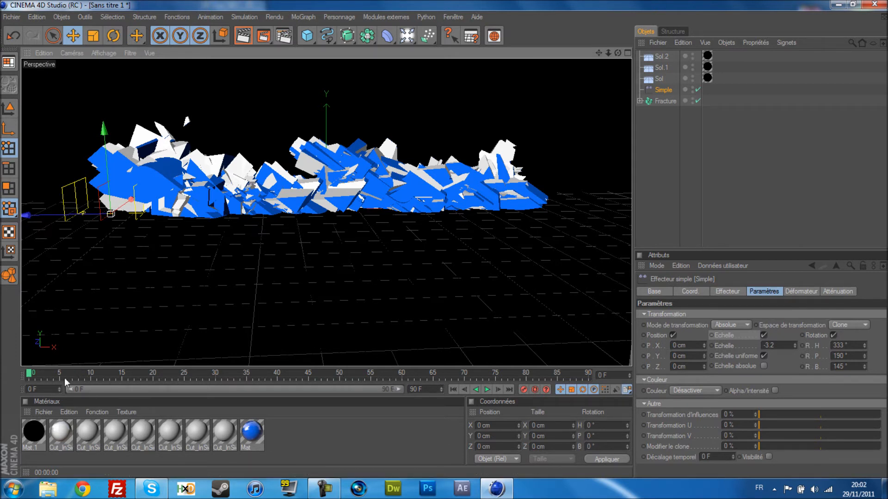
- Set the animation's end frame to 150 and extend the visible timeline range to 150 frames
{"action": "left_click_drag", "start_coordinate": [29, 373], "coordinate": [163, 379]}
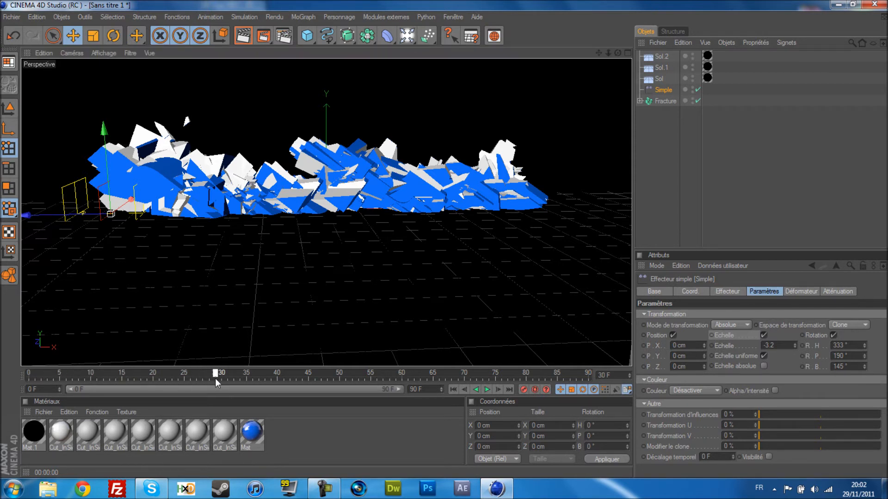
{"action": "left_click_drag", "start_coordinate": [215, 379], "coordinate": [26, 370]}
{"action": "type", "text": "150"}
{"action": "key", "text": "Return"}
{"action": "left_click", "coordinate": [376, 425]}
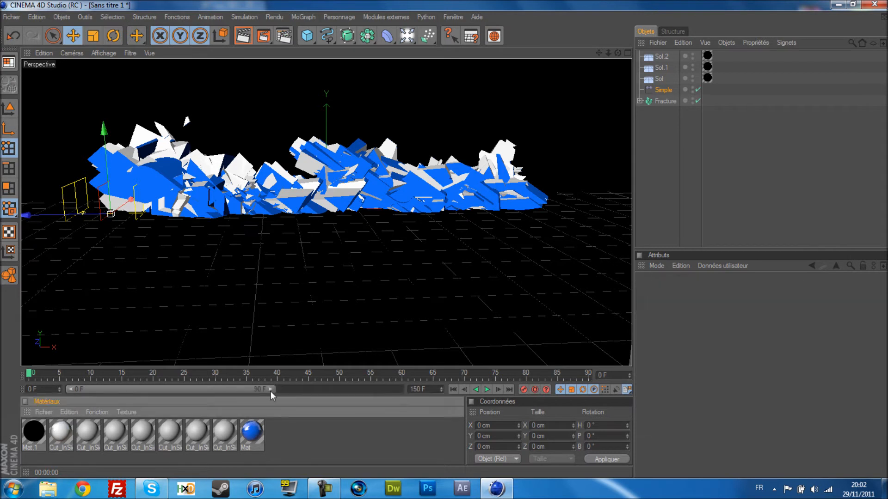
{"action": "left_click_drag", "start_coordinate": [271, 392], "coordinate": [406, 395]}
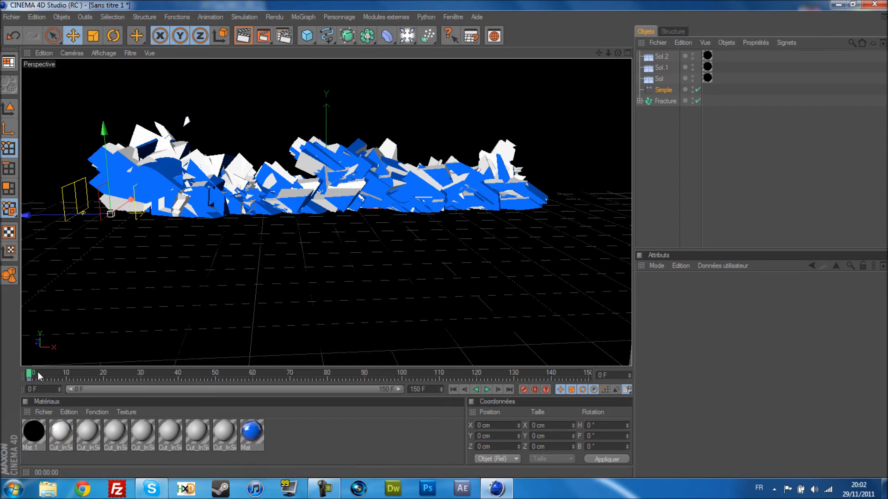
- Keyframe the Simple effector at frame 150 just past the final X of the text, and play back the assembly animation
{"action": "left_click_drag", "start_coordinate": [31, 375], "coordinate": [592, 375]}
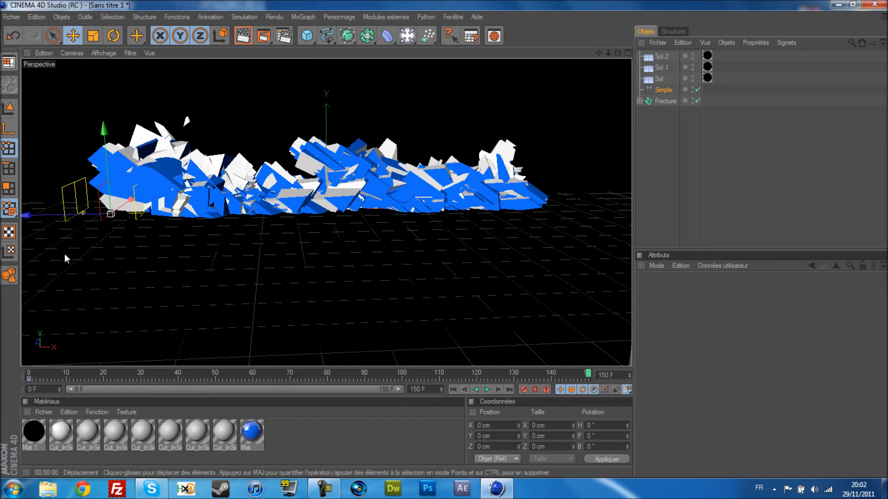
{"action": "left_click_drag", "start_coordinate": [46, 218], "coordinate": [478, 208]}
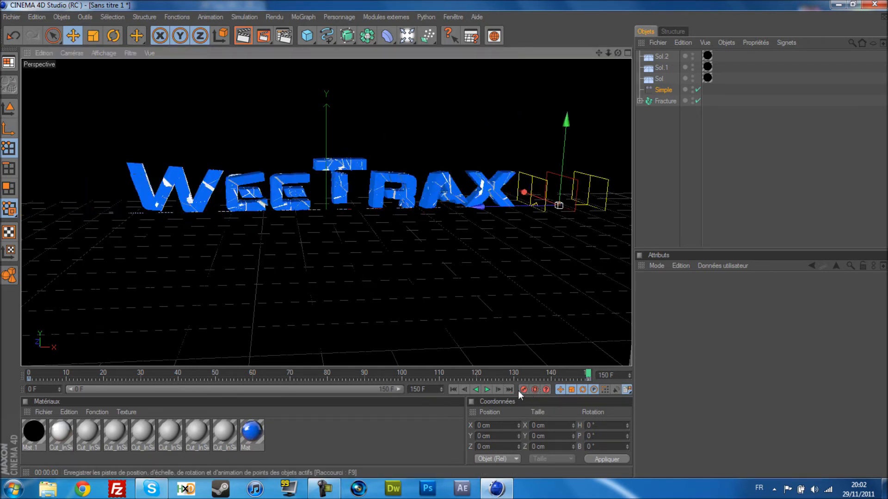
{"action": "left_click", "coordinate": [486, 390]}
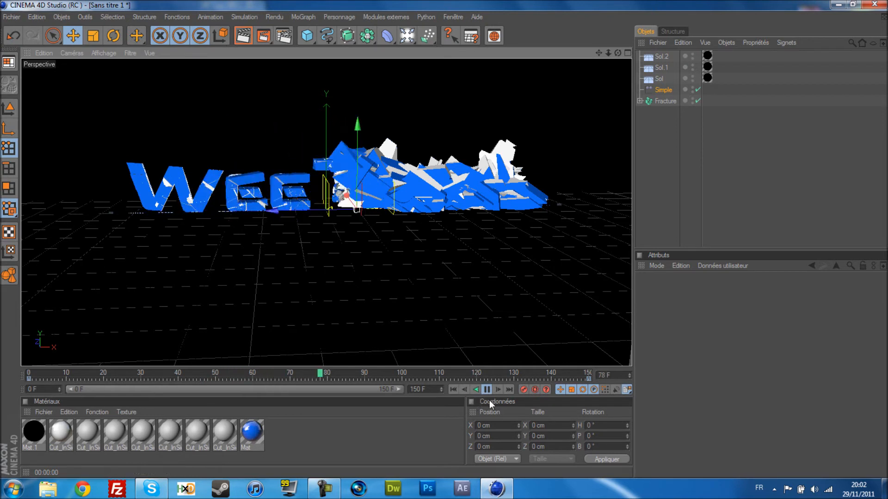
{"action": "left_click", "coordinate": [486, 390]}
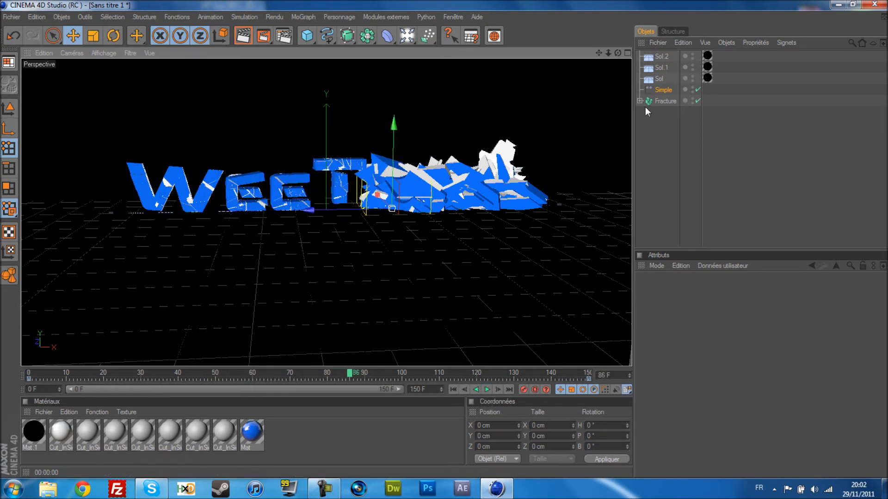
- Set the Simple effector's falloff (Atténuation) percentage to 100%
{"action": "left_click", "coordinate": [667, 89]}
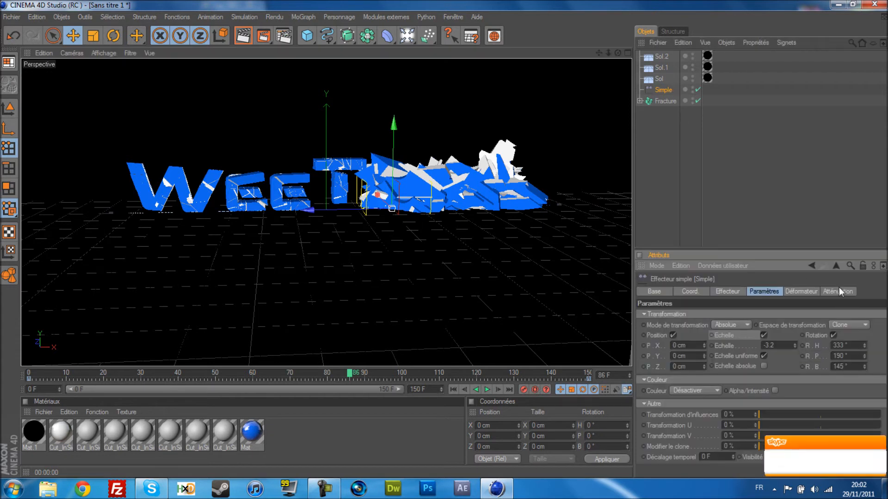
{"action": "left_click", "coordinate": [839, 292]}
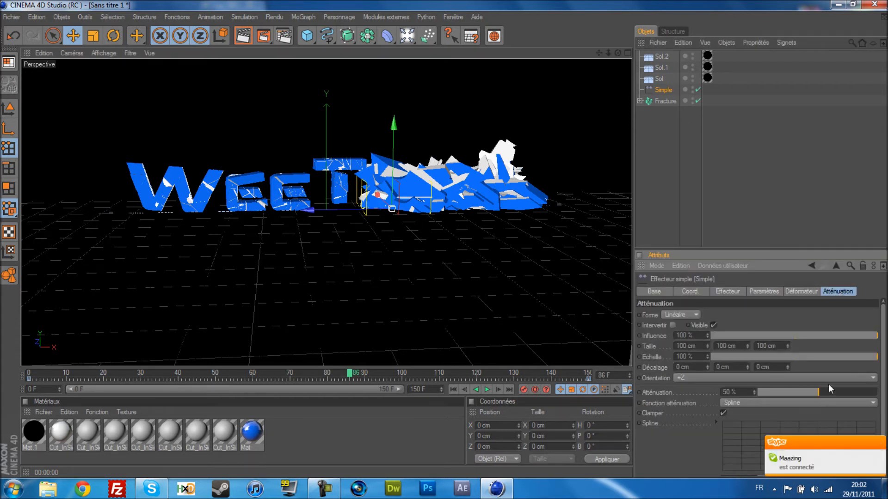
{"action": "left_click_drag", "start_coordinate": [827, 393], "coordinate": [877, 393]}
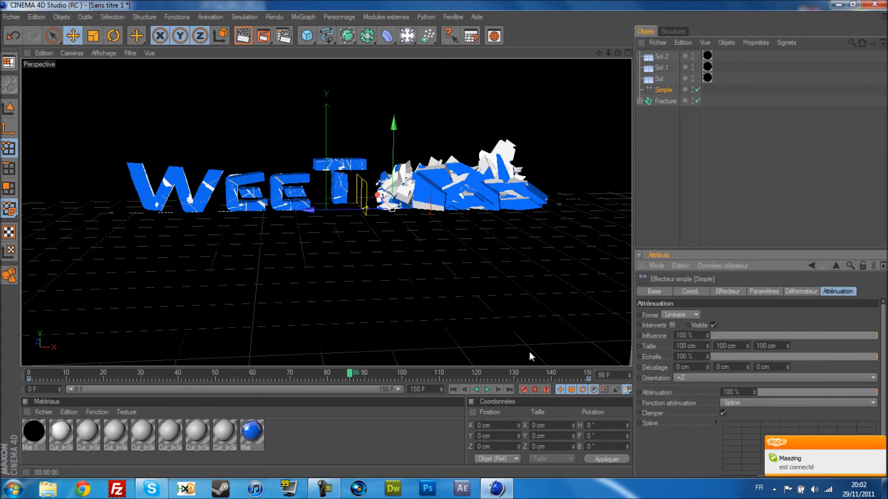
- Try falloff values of 23% and 0% while sliding the Simple effector along the text, and return the falloff to 100%
{"action": "left_click_drag", "start_coordinate": [312, 210], "coordinate": [206, 212]}
{"action": "left_click", "coordinate": [785, 392]}
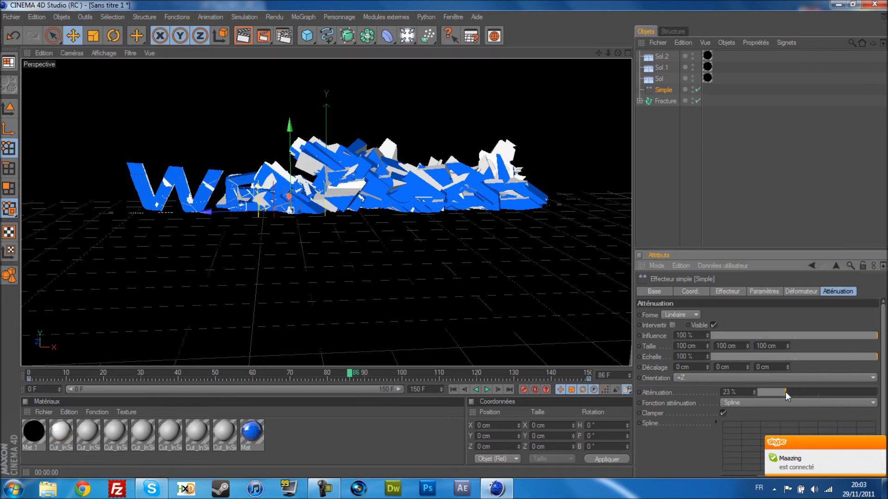
{"action": "left_click_drag", "start_coordinate": [198, 211], "coordinate": [241, 212]}
{"action": "left_click_drag", "start_coordinate": [300, 207], "coordinate": [352, 206]}
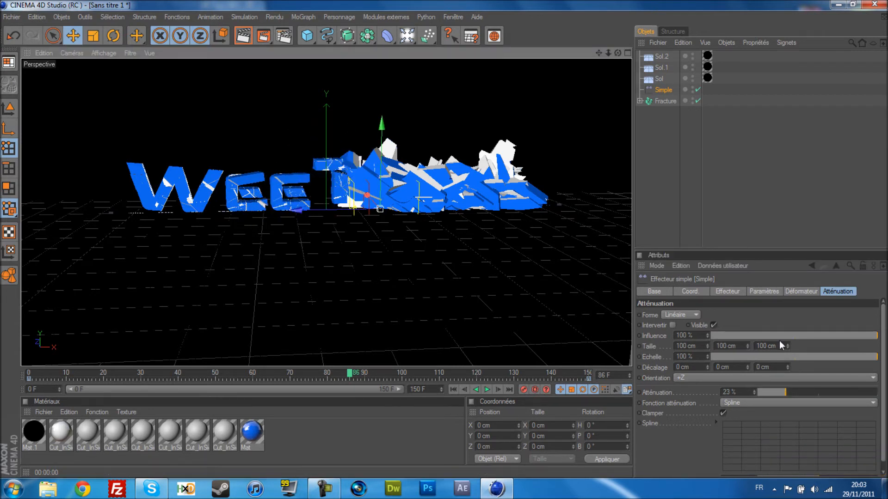
{"action": "left_click_drag", "start_coordinate": [762, 393], "coordinate": [754, 393]}
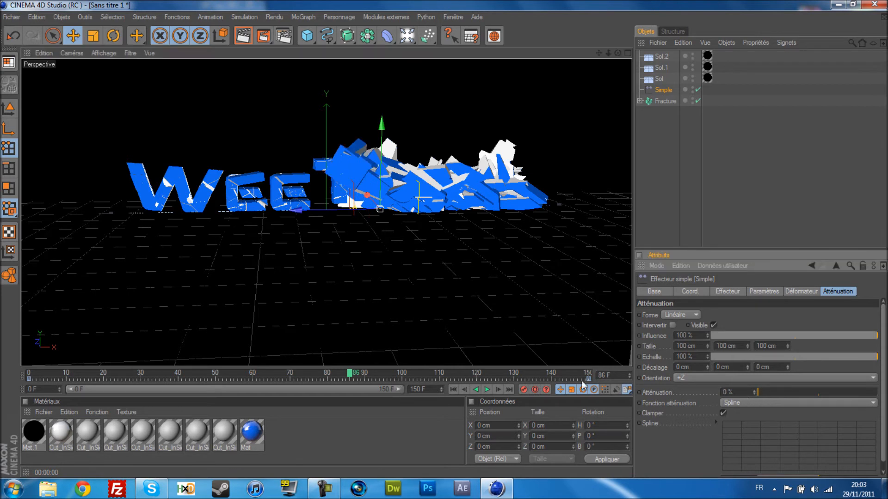
{"action": "left_click_drag", "start_coordinate": [380, 209], "coordinate": [413, 196]}
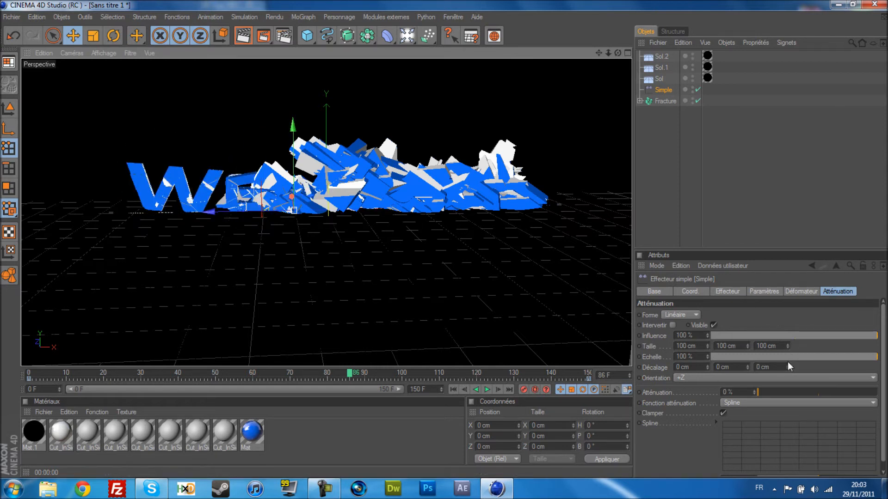
{"action": "left_click_drag", "start_coordinate": [808, 392], "coordinate": [883, 392]}
{"action": "left_click_drag", "start_coordinate": [294, 210], "coordinate": [573, 206]}
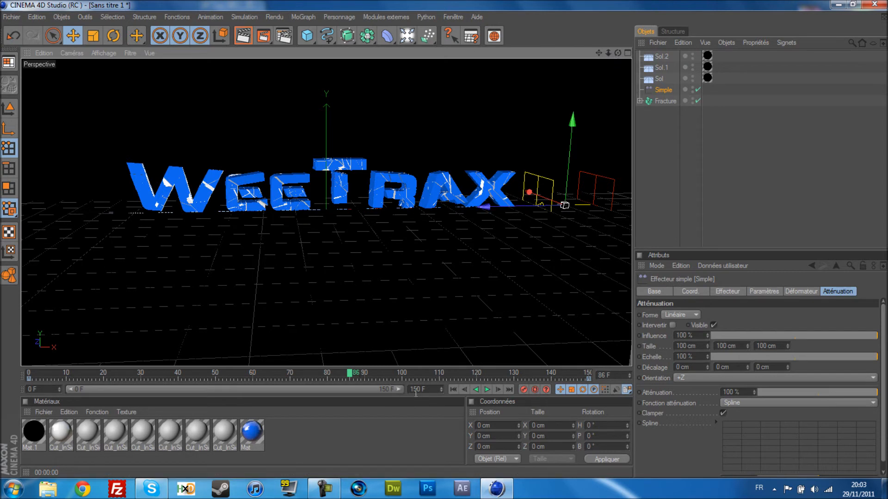
- Set the animation's end frame to 260 and extend the visible timeline range to 260 frames
{"action": "left_click_drag", "start_coordinate": [422, 390], "coordinate": [408, 390]}
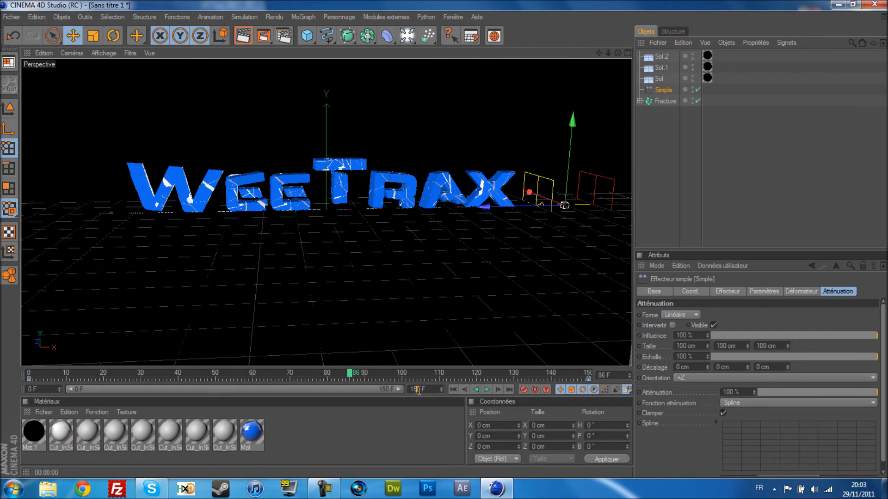
{"action": "left_click_drag", "start_coordinate": [420, 390], "coordinate": [389, 382]}
{"action": "type", "text": "260"}
{"action": "left_click", "coordinate": [284, 397]}
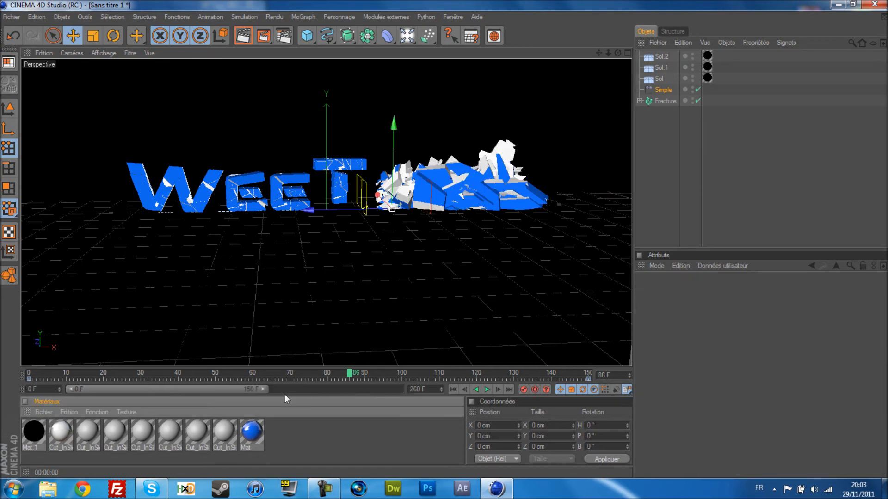
{"action": "left_click_drag", "start_coordinate": [257, 390], "coordinate": [337, 391]}
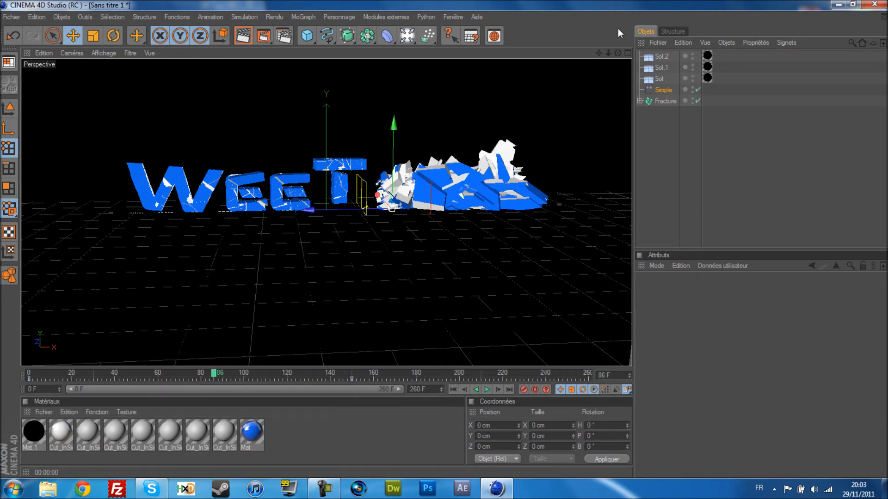
- Add a camera at an angled view from the W end of the text and look through it
{"action": "mouse_move", "coordinate": [598, 52]}
{"action": "left_mouse_down"}
{"action": "mouse_move", "coordinate": [670, 65]}
{"action": "mouse_move", "coordinate": [607, 65]}
{"action": "mouse_move", "coordinate": [619, 55]}
{"action": "mouse_move", "coordinate": [586, 47]}
{"action": "mouse_move", "coordinate": [607, 54]}
{"action": "mouse_move", "coordinate": [590, 54]}
{"action": "left_mouse_up"}
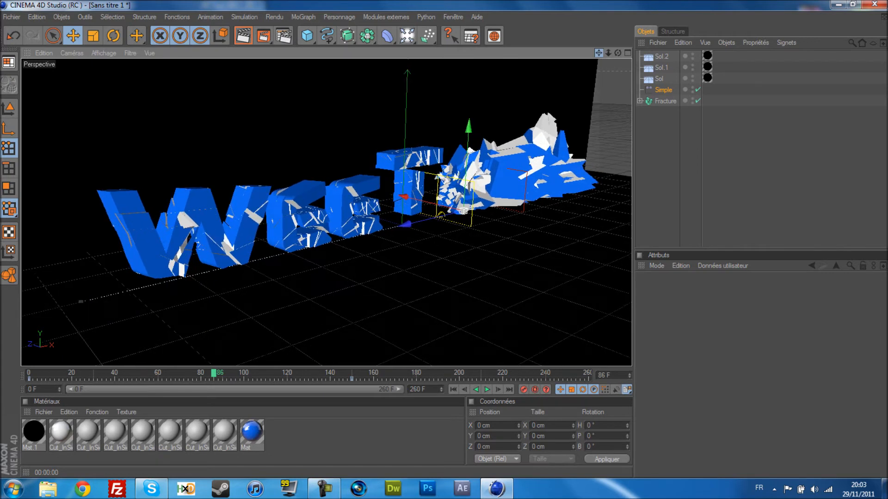
{"action": "left_click", "coordinate": [406, 36]}
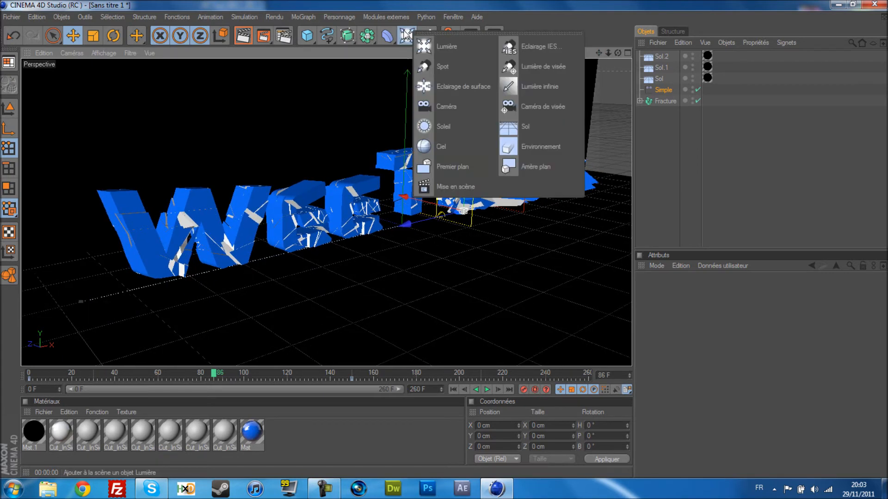
{"action": "left_click", "coordinate": [462, 99]}
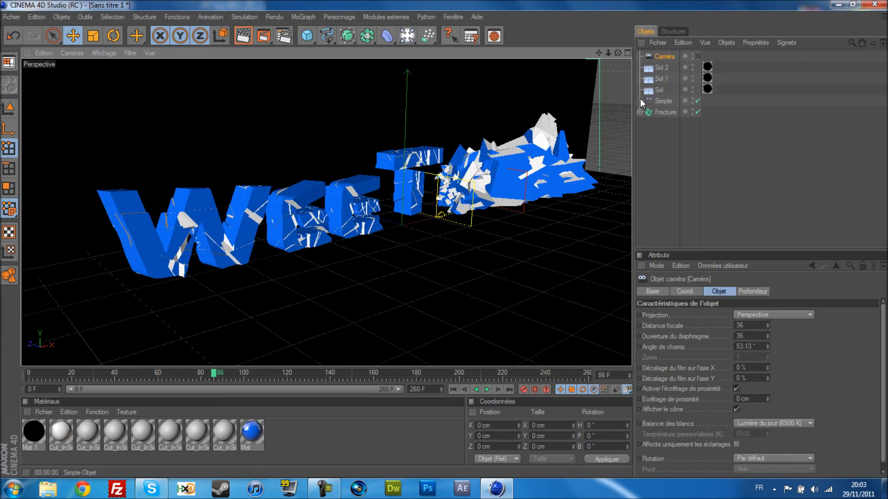
{"action": "left_click", "coordinate": [698, 56]}
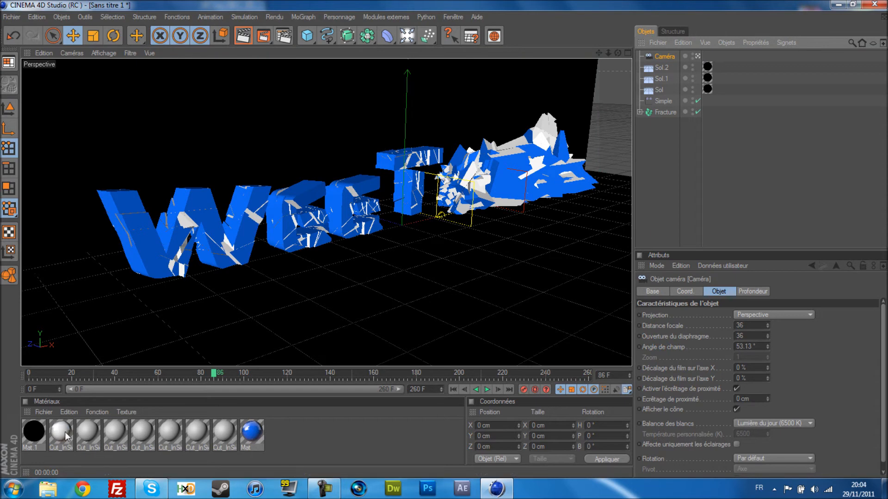
- Keyframe the camera at frame 0 framing all the fragments, and at frame 91 closer to the "Trax" half of the text
{"action": "left_click_drag", "start_coordinate": [217, 377], "coordinate": [17, 377]}
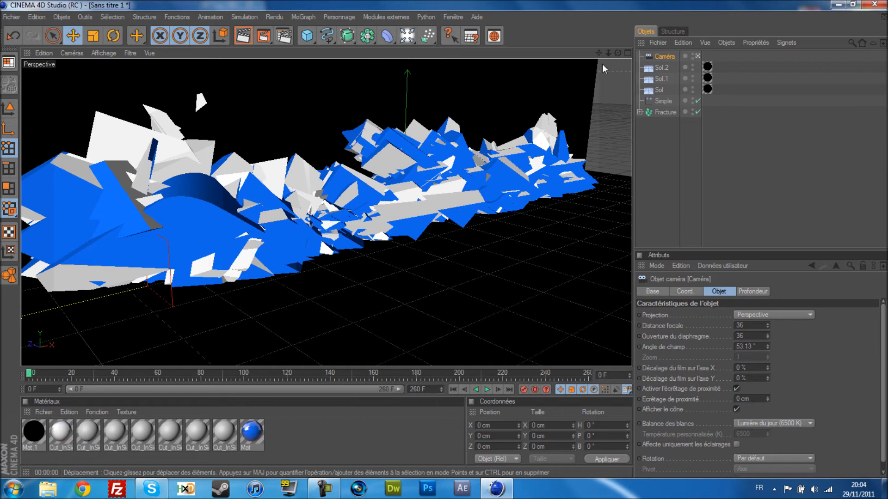
{"action": "left_click_drag", "start_coordinate": [608, 52], "coordinate": [629, 55]}
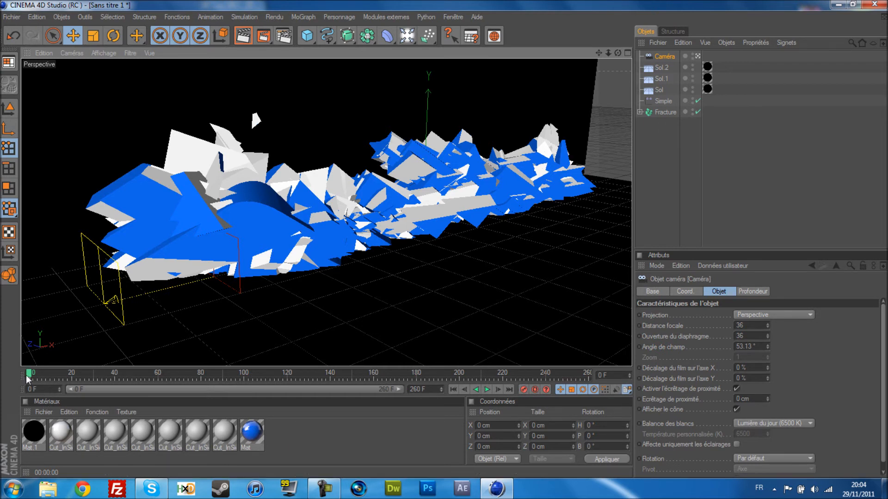
{"action": "left_click_drag", "start_coordinate": [29, 377], "coordinate": [226, 390]}
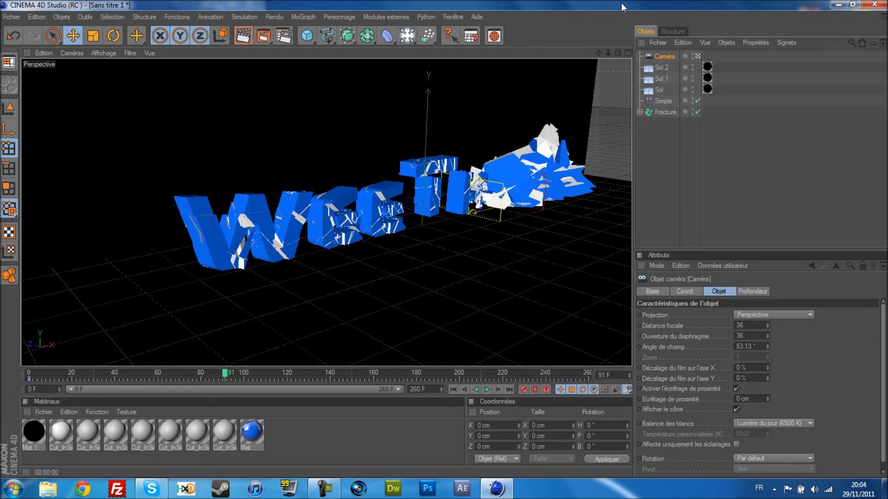
{"action": "left_click_drag", "start_coordinate": [611, 54], "coordinate": [601, 52]}
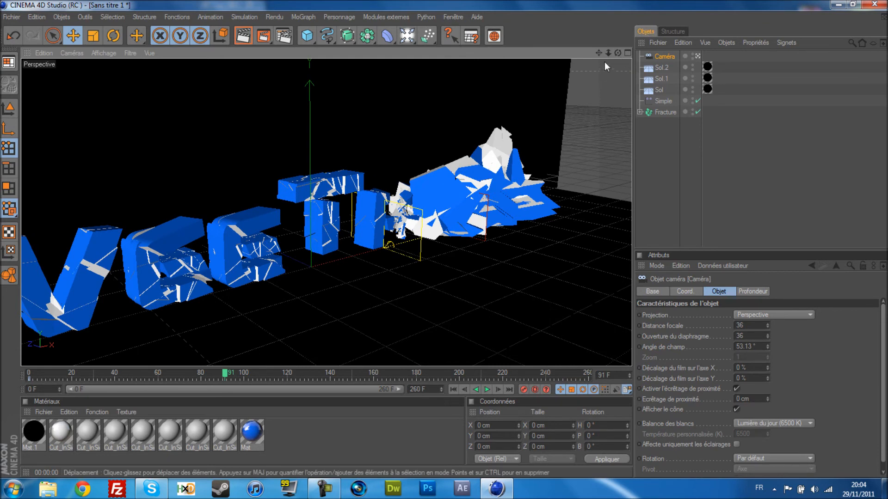
{"action": "mouse_move", "coordinate": [608, 52]}
{"action": "left_mouse_down"}
{"action": "mouse_move", "coordinate": [618, 53]}
{"action": "mouse_move", "coordinate": [598, 53]}
{"action": "mouse_move", "coordinate": [610, 54]}
{"action": "left_mouse_up"}
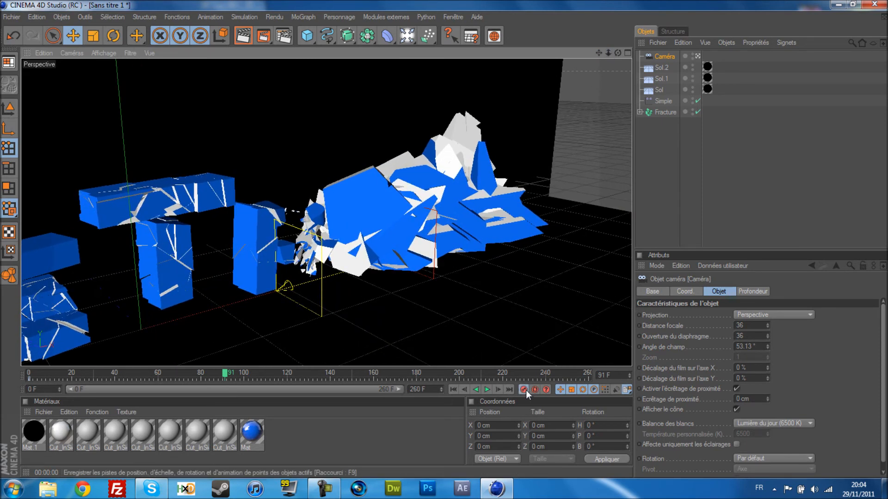
- Keyframe the camera at frame 130 with a frontal view of the whole WeeTrax text
{"action": "left_click_drag", "start_coordinate": [228, 375], "coordinate": [309, 376]}
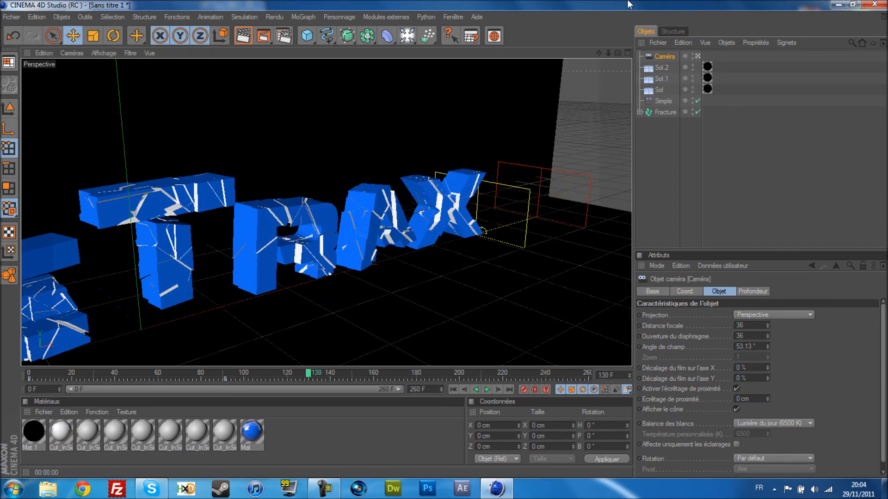
{"action": "left_click_drag", "start_coordinate": [617, 52], "coordinate": [598, 52]}
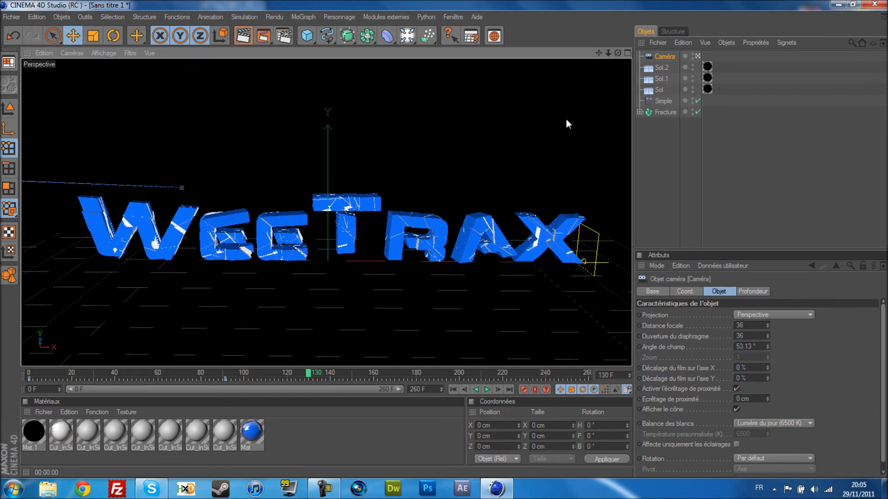
{"action": "left_click", "coordinate": [523, 390]}
{"action": "left_click", "coordinate": [318, 489]}
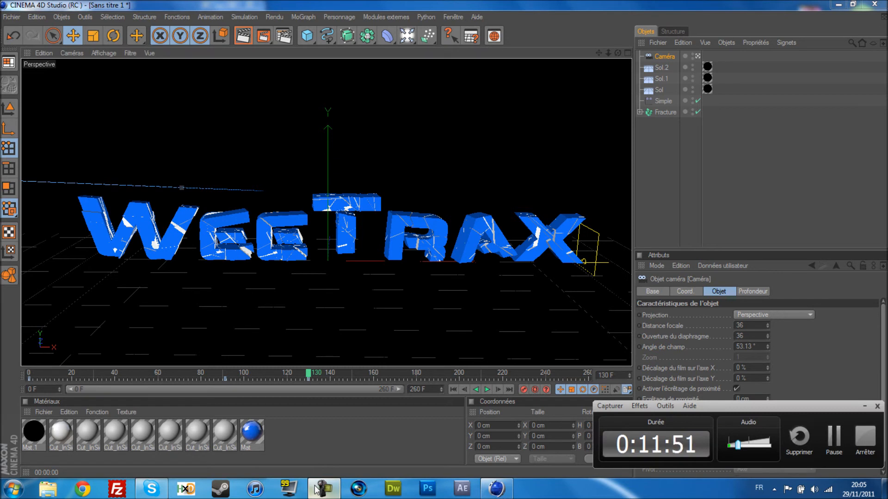
{"action": "left_click", "coordinate": [319, 489]}
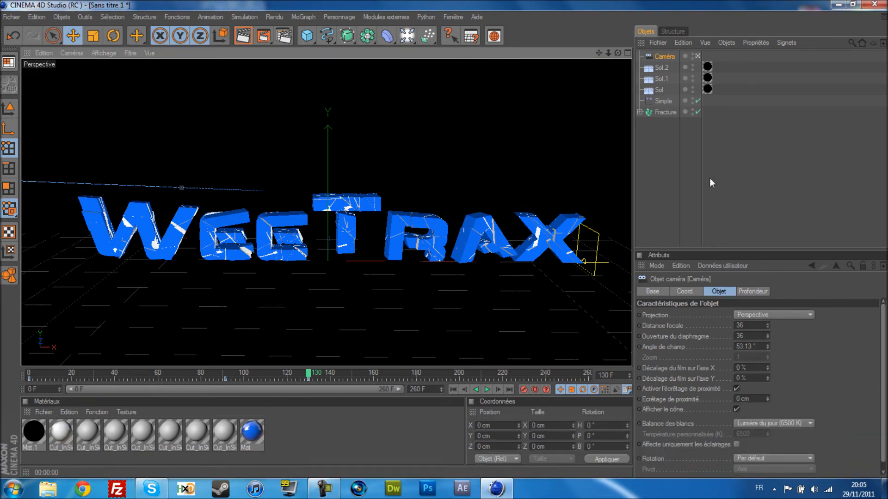
- Deselect the camera and play the animation from frame 0, pausing at frame 152
{"action": "left_click", "coordinate": [765, 145]}
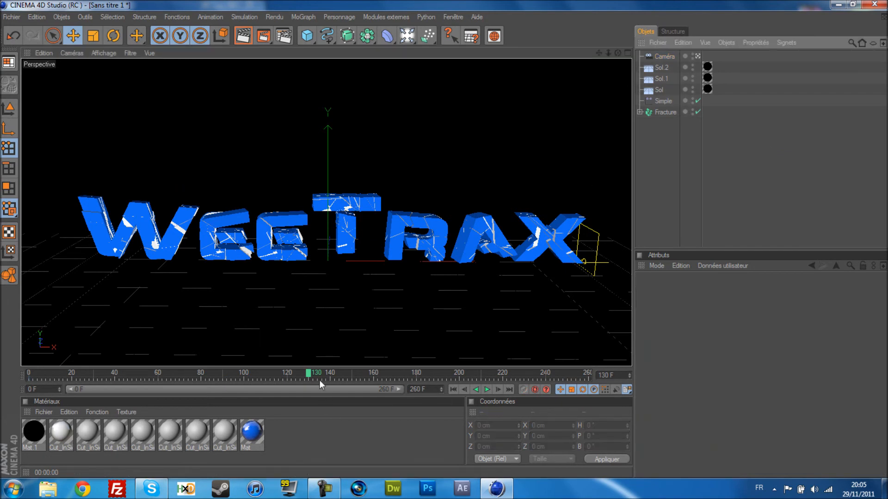
{"action": "left_click_drag", "start_coordinate": [308, 372], "coordinate": [29, 377]}
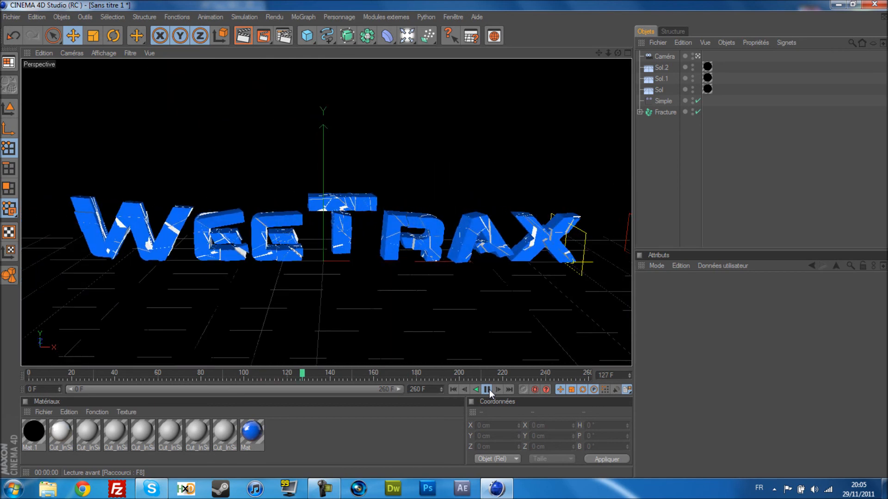
{"action": "left_click", "coordinate": [487, 390]}
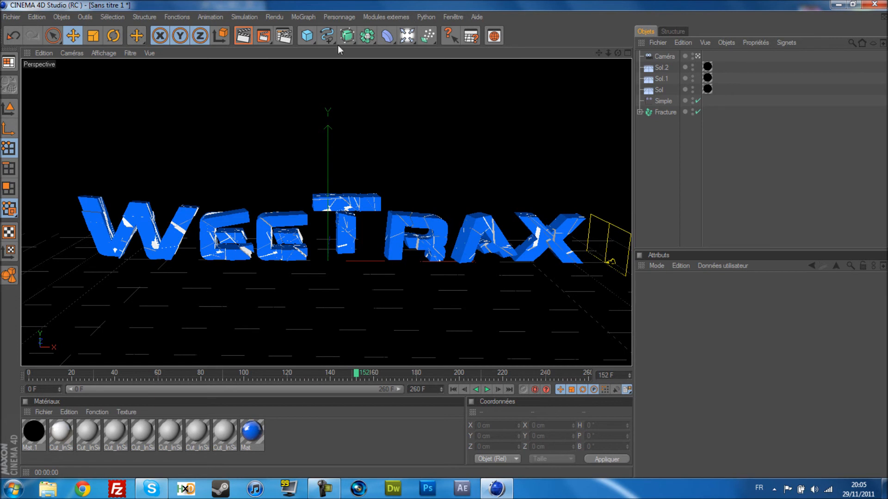
- Add a MoText object to the scene with the text "Subscribe"
{"action": "left_click", "coordinate": [304, 12]}
{"action": "left_click", "coordinate": [337, 141]}
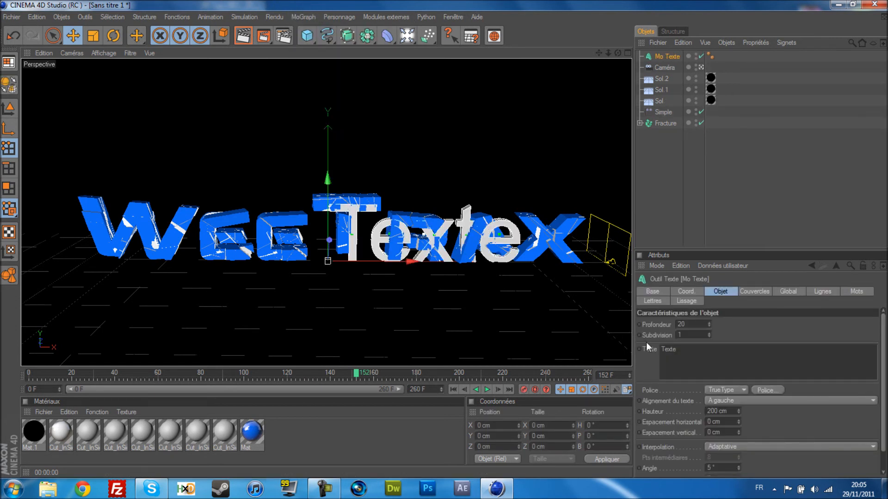
{"action": "left_click_drag", "start_coordinate": [683, 350], "coordinate": [648, 351]}
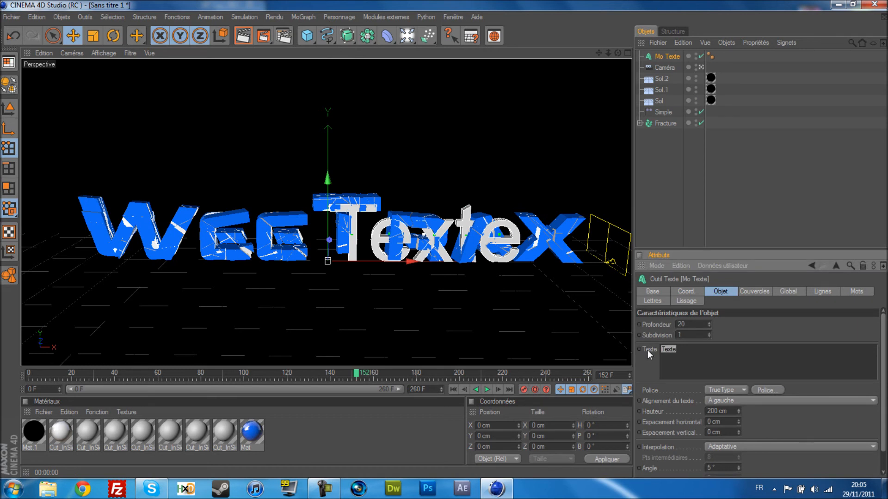
{"action": "type", "text": "Subscribe"}
- Set the "Subscribe" text's depth to 30 and its alignment to Centré
{"action": "left_click", "coordinate": [684, 324]}
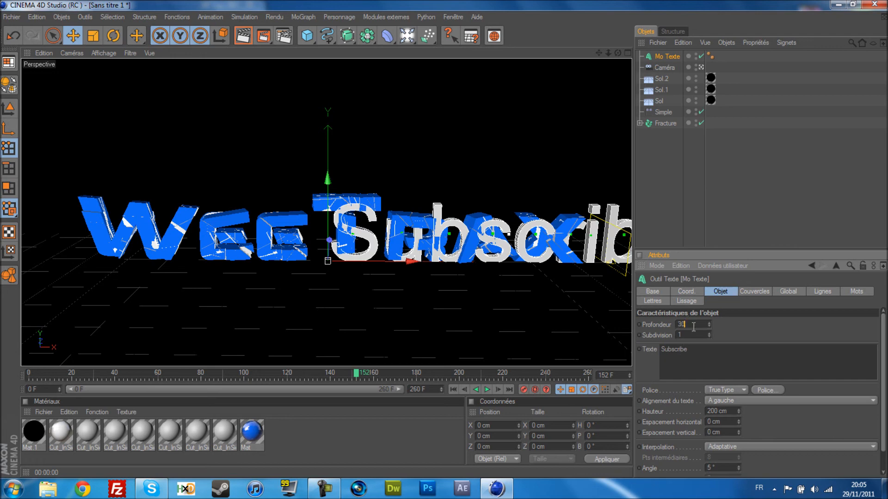
{"action": "left_click", "coordinate": [728, 400]}
{"action": "left_click", "coordinate": [731, 421]}
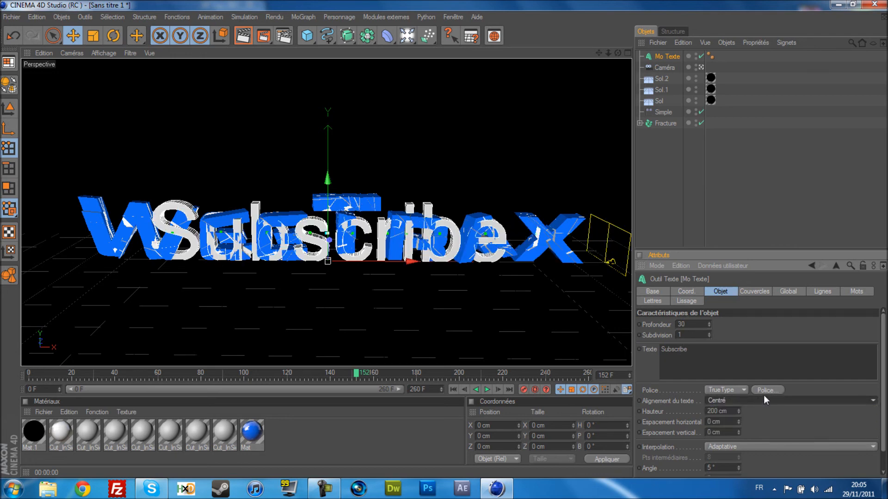
- Set the "Subscribe" text's font to Montalban
{"action": "left_click", "coordinate": [764, 390]}
{"action": "type", "text": "monta"}
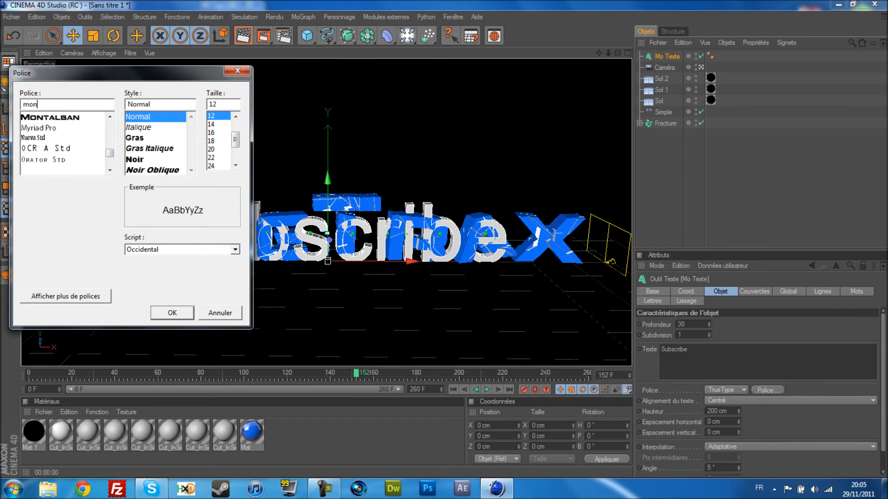
{"action": "left_click", "coordinate": [70, 118]}
{"action": "left_click", "coordinate": [185, 313]}
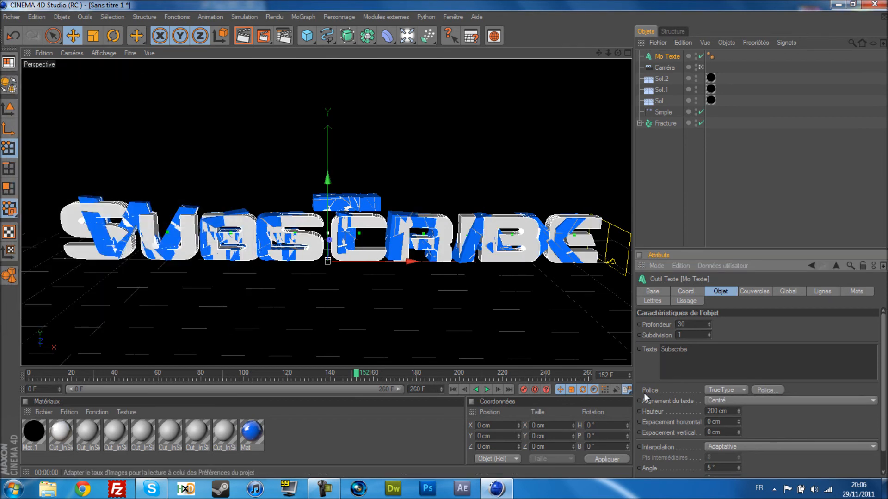
- Set the "Subscribe" text's height to 100 cm and raise it above the WeeTrax text
{"action": "left_click_drag", "start_coordinate": [715, 411], "coordinate": [706, 411]}
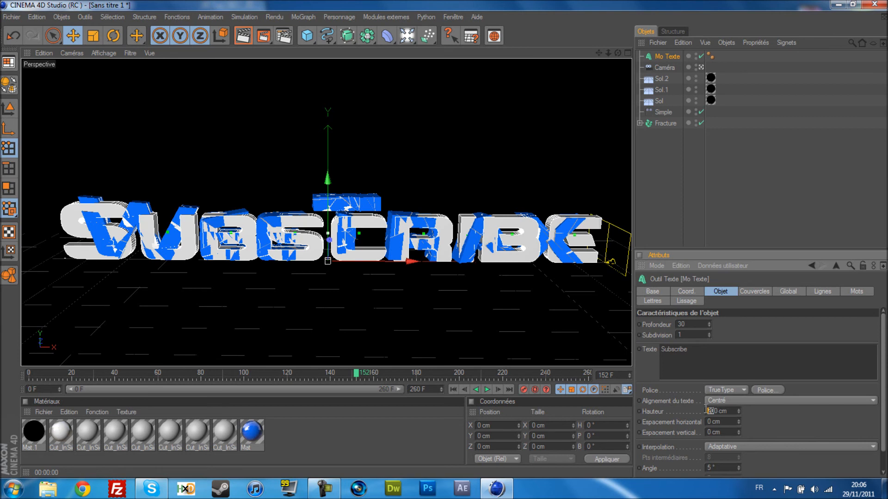
{"action": "type", "text": "10"}
{"action": "key", "text": "Return"}
{"action": "left_click_drag", "start_coordinate": [327, 180], "coordinate": [327, 91]}
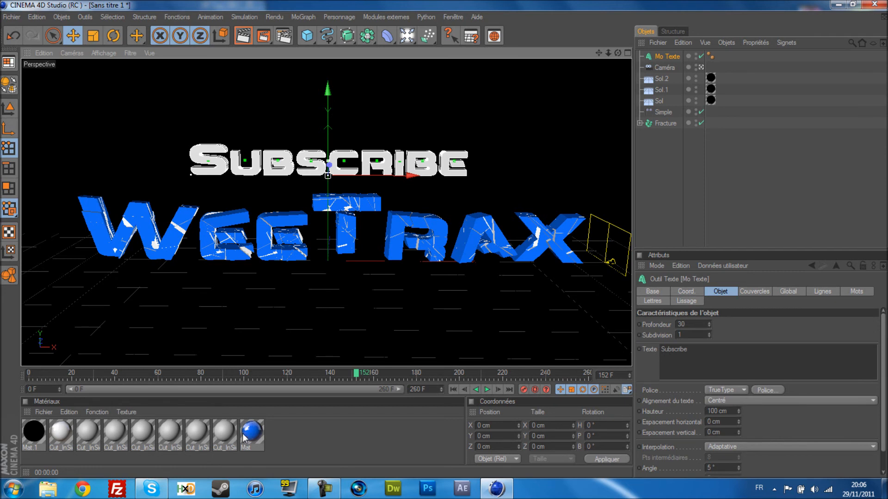
- Apply the blue Mat material to the "Subscribe" text and duplicate the text object in place
{"action": "left_click_drag", "start_coordinate": [242, 435], "coordinate": [269, 259]}
{"action": "left_click_drag", "start_coordinate": [283, 174], "coordinate": [310, 175]}
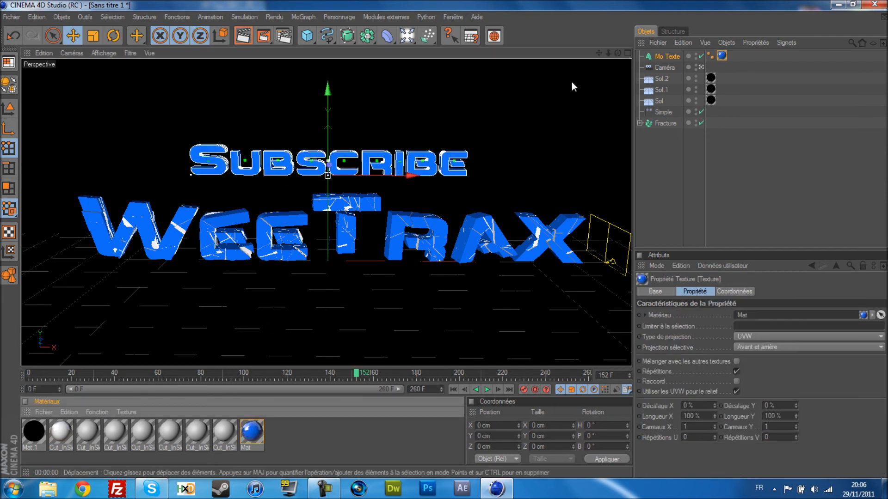
{"action": "key", "text": "ctrl+c"}
{"action": "key", "text": "ctrl+v"}
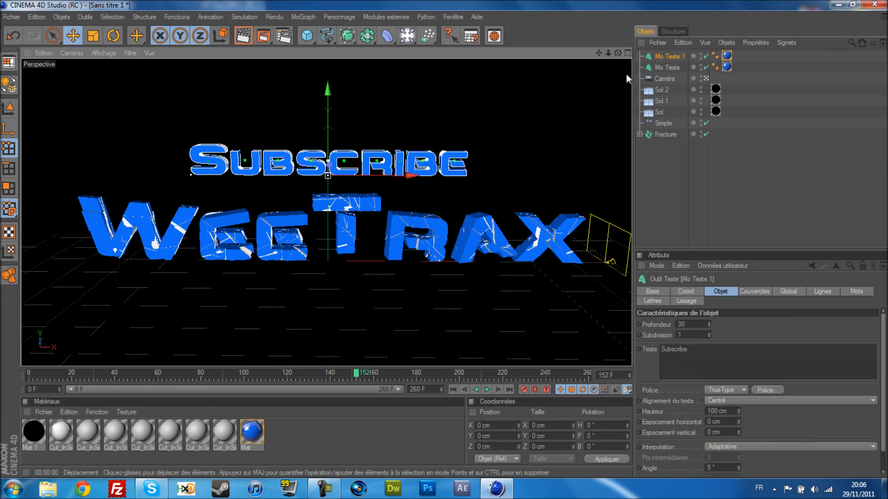
- Set the duplicated "Subscribe" text's start cap to Biseau uniquement
{"action": "left_click", "coordinate": [754, 291]}
{"action": "left_click", "coordinate": [740, 324]}
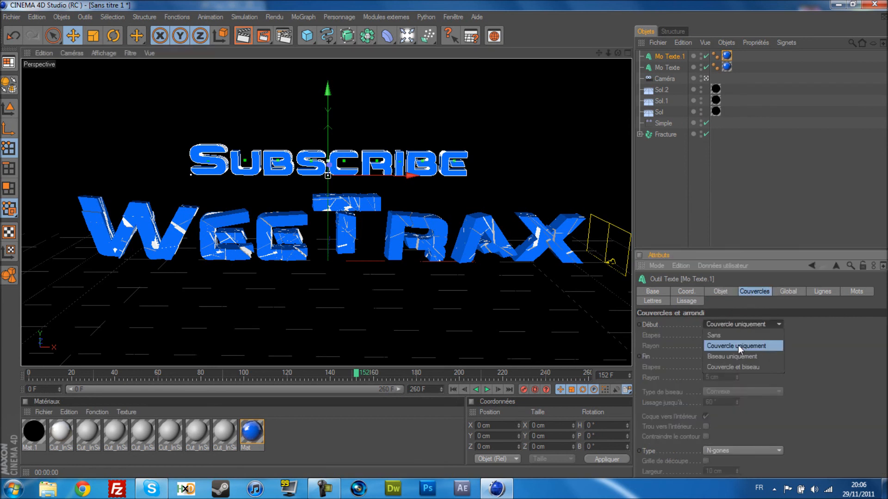
{"action": "left_click", "coordinate": [736, 353]}
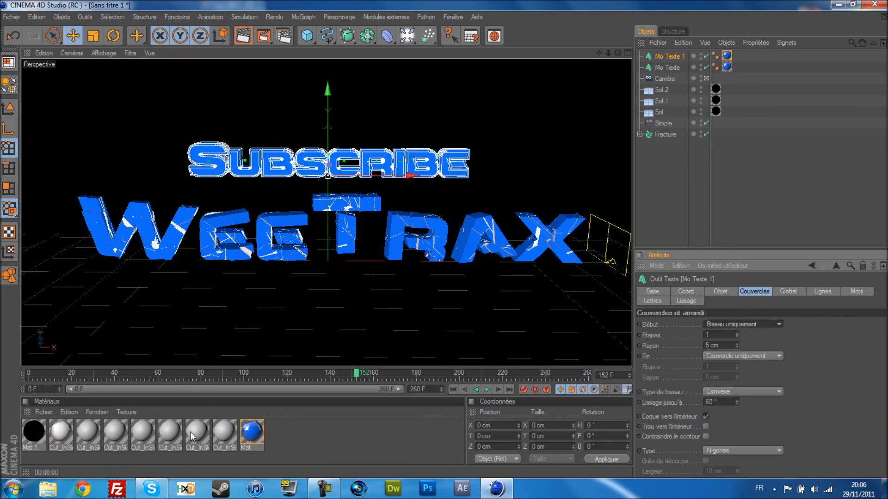
- Load the Glossy-Black material preset onto the duplicated "Subscribe" text and test-render the view
{"action": "left_click", "coordinate": [311, 437]}
{"action": "left_click", "coordinate": [41, 412]}
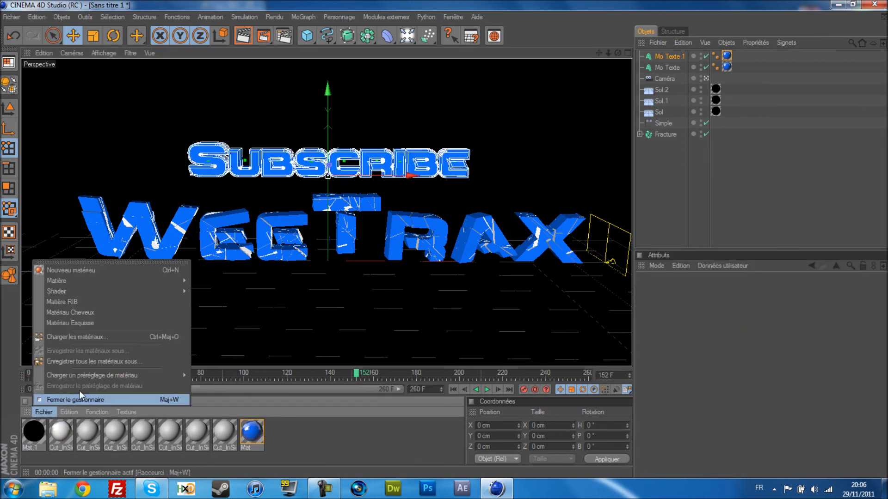
{"action": "mouse_move", "coordinate": [167, 375]}
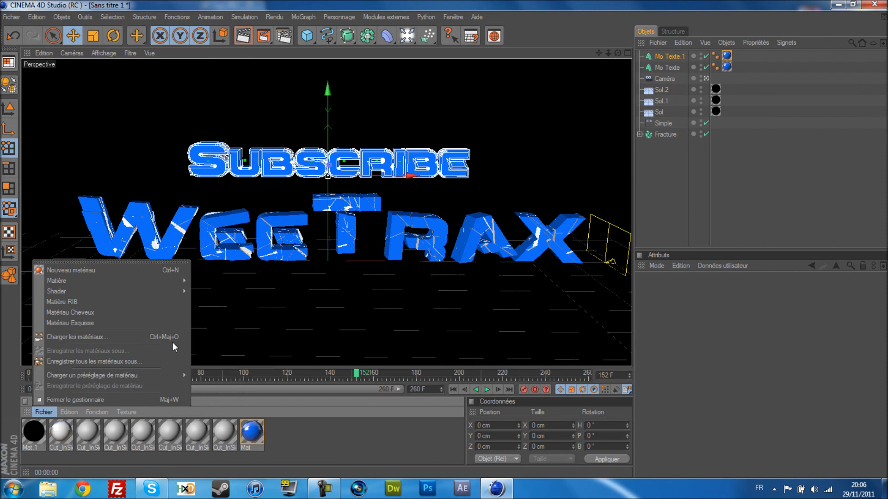
{"action": "mouse_move", "coordinate": [202, 385]}
{"action": "mouse_move", "coordinate": [242, 386]}
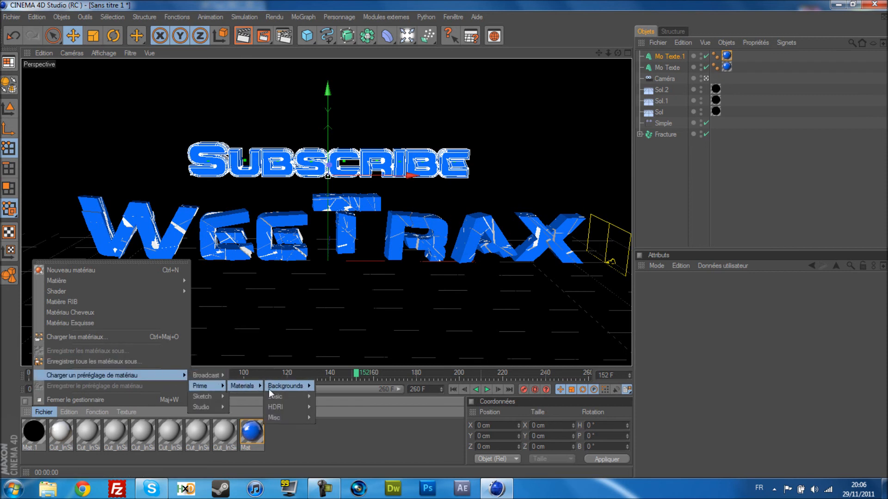
{"action": "mouse_move", "coordinate": [288, 395]}
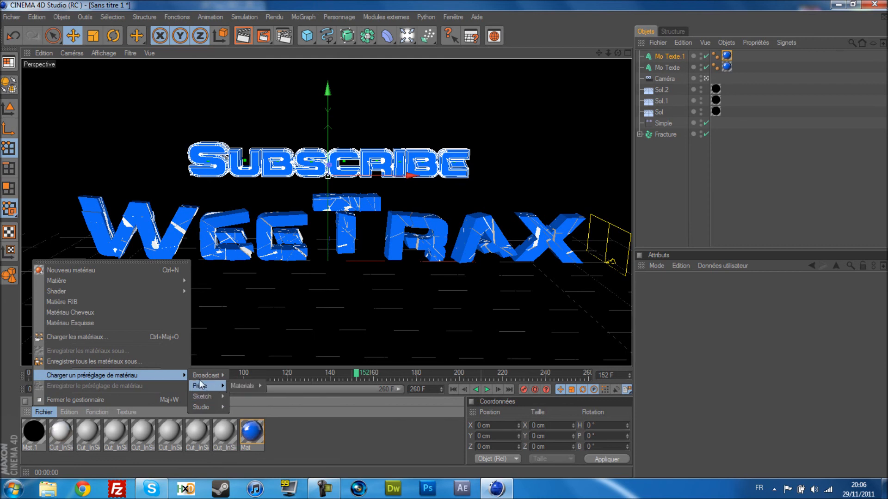
{"action": "mouse_move", "coordinate": [331, 396]}
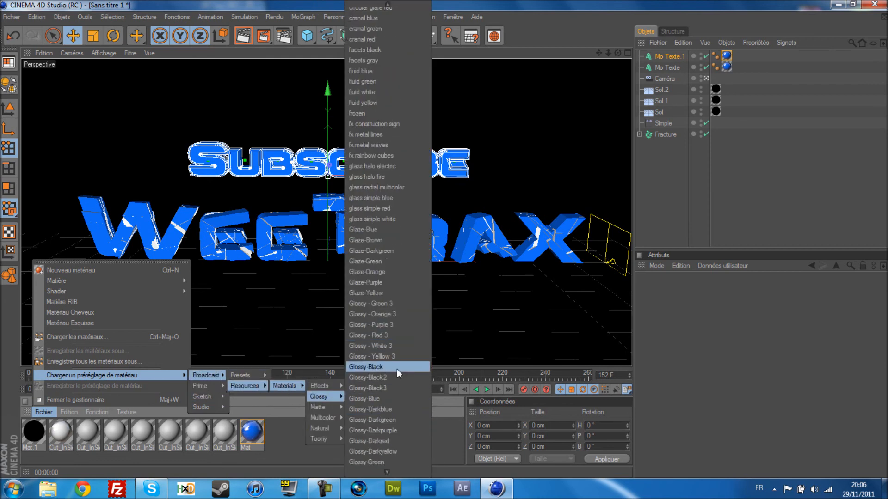
{"action": "left_click", "coordinate": [397, 369]}
{"action": "left_click_drag", "start_coordinate": [31, 435], "coordinate": [670, 55]}
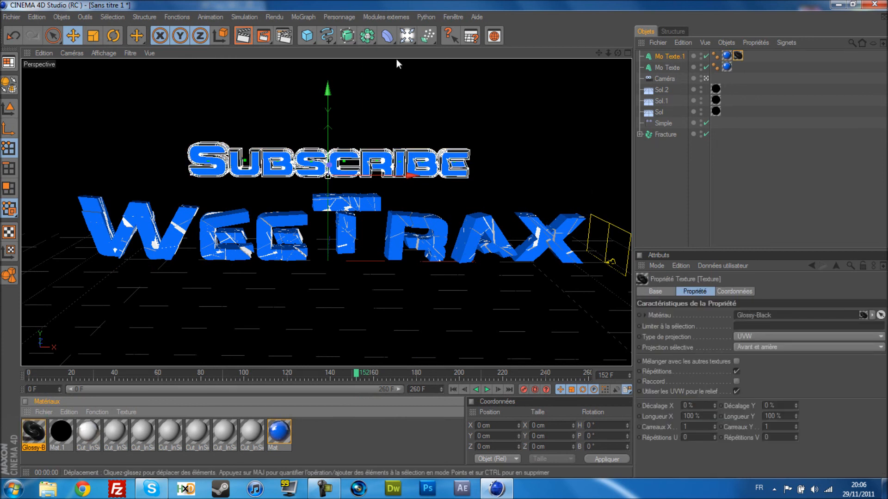
{"action": "left_click", "coordinate": [243, 37]}
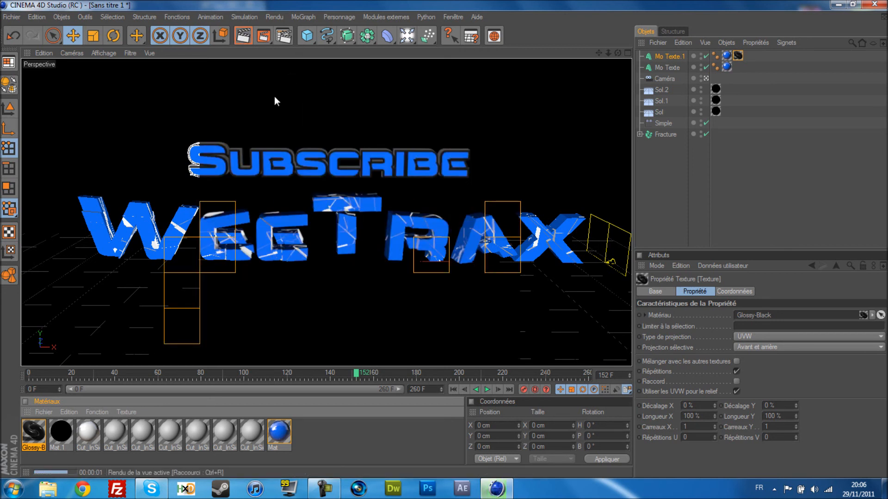
{"action": "left_click", "coordinate": [354, 178]}
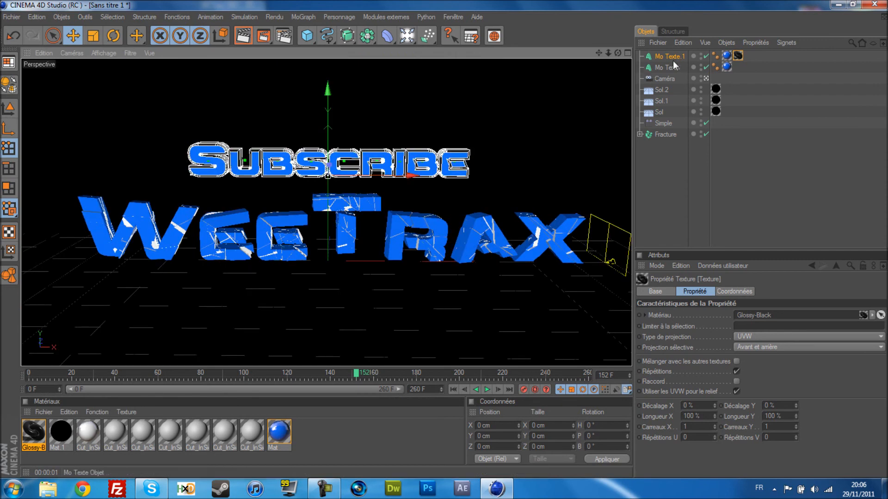
{"action": "left_click_drag", "start_coordinate": [618, 53], "coordinate": [117, 245]}
{"action": "left_click_drag", "start_coordinate": [272, 151], "coordinate": [266, 171]}
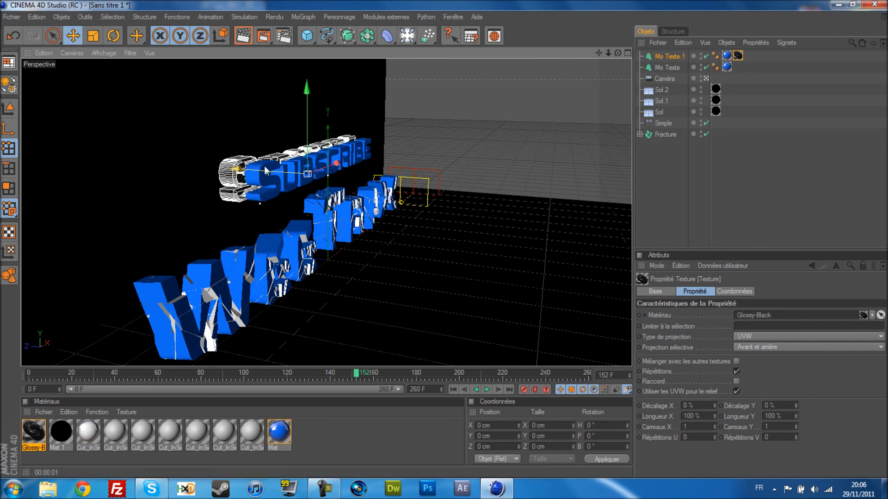
{"action": "key", "text": "ctrl+z"}
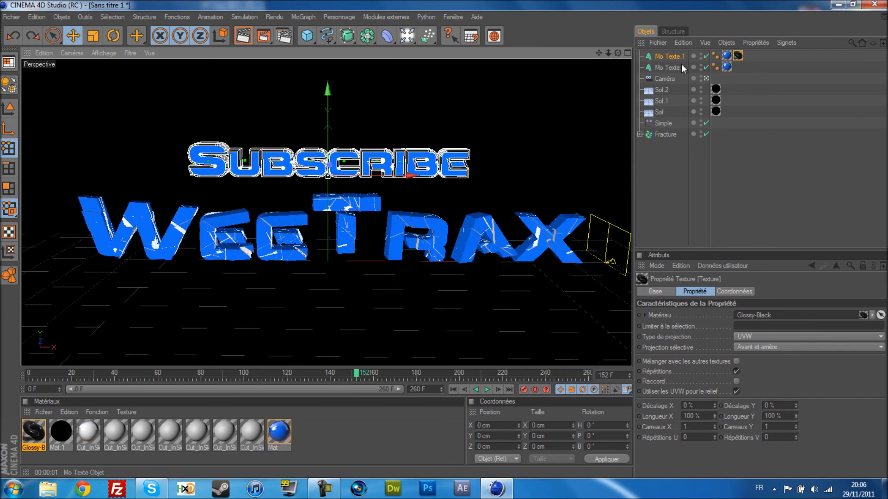
- Move both "Subscribe" texts together along Z out of the camera's view and keyframe them at frame 152
{"action": "left_click", "coordinate": [666, 69], "text": "ctrl"}
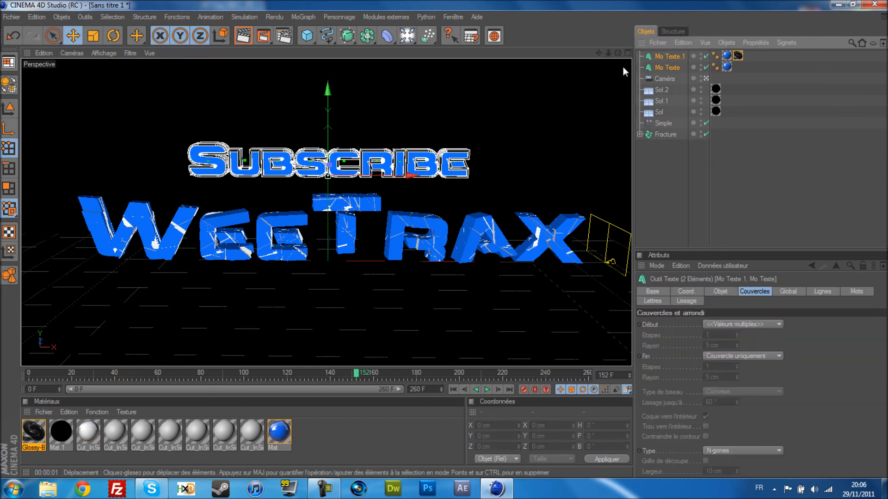
{"action": "left_click_drag", "start_coordinate": [618, 54], "coordinate": [508, 60]}
{"action": "left_click_drag", "start_coordinate": [248, 179], "coordinate": [118, 179]}
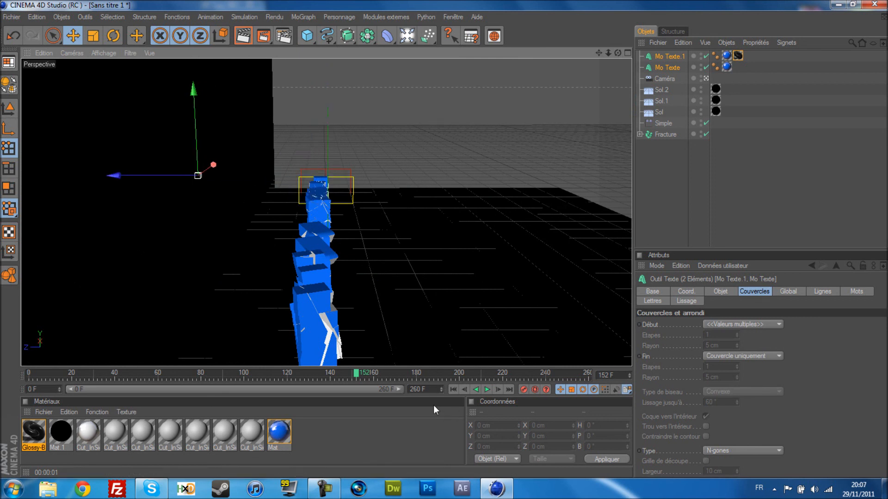
{"action": "left_click", "coordinate": [524, 389]}
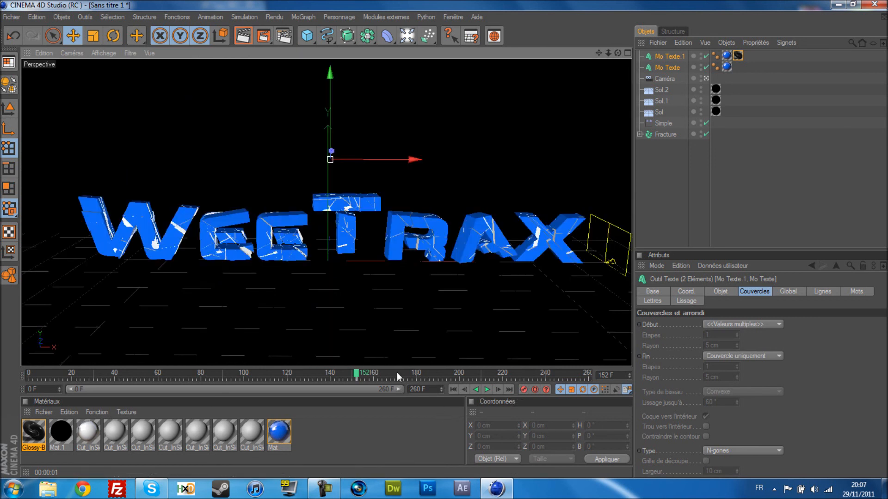
- At frame 192, move both "Subscribe" texts back along Z to above the WeeTrax text and keyframe them
{"action": "left_click_drag", "start_coordinate": [359, 377], "coordinate": [442, 375]}
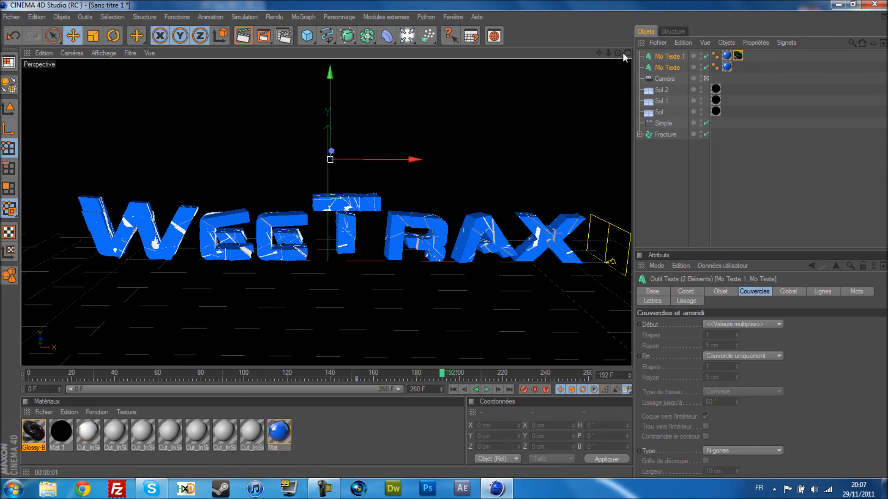
{"action": "left_click_drag", "start_coordinate": [617, 53], "coordinate": [620, 53]}
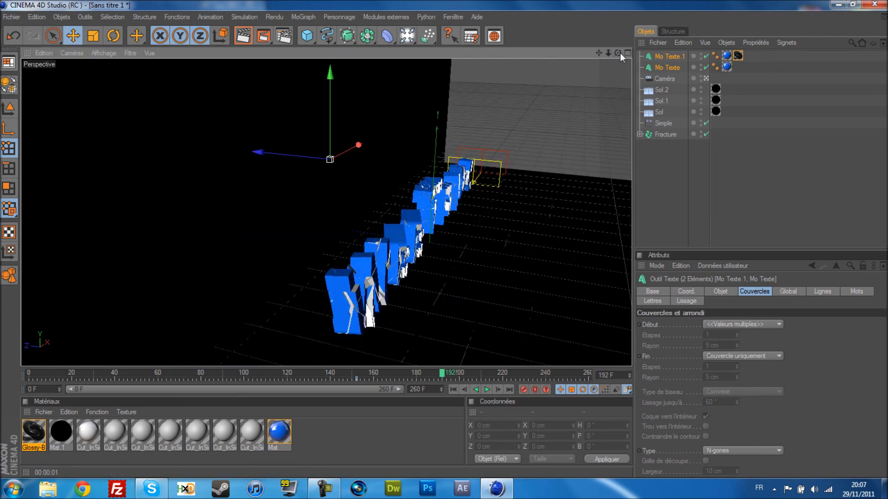
{"action": "left_click_drag", "start_coordinate": [279, 154], "coordinate": [366, 156]}
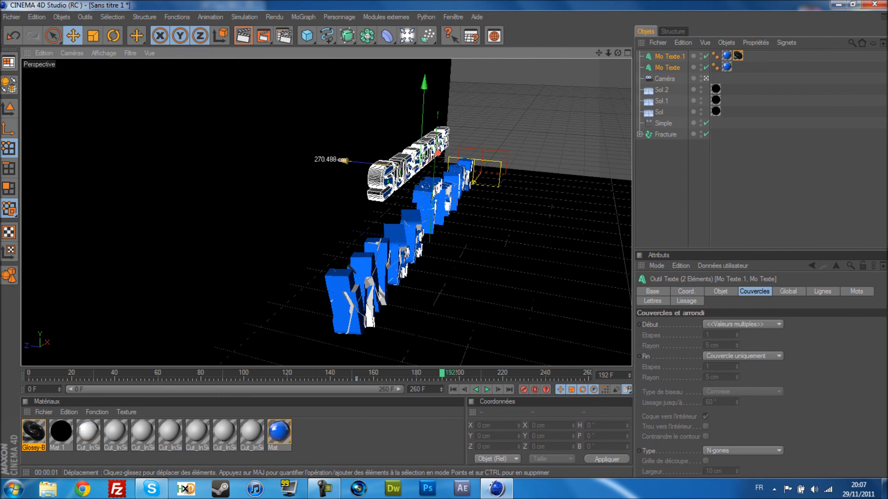
{"action": "left_click", "coordinate": [524, 390]}
- Play the animation from frame 0, pause it at frame 236 and test-render the view
{"action": "left_click_drag", "start_coordinate": [442, 375], "coordinate": [13, 375]}
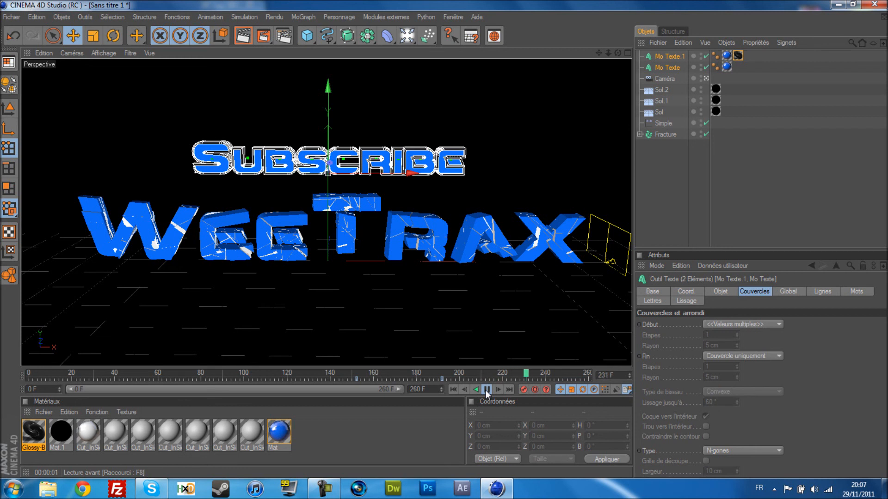
{"action": "left_click", "coordinate": [244, 38]}
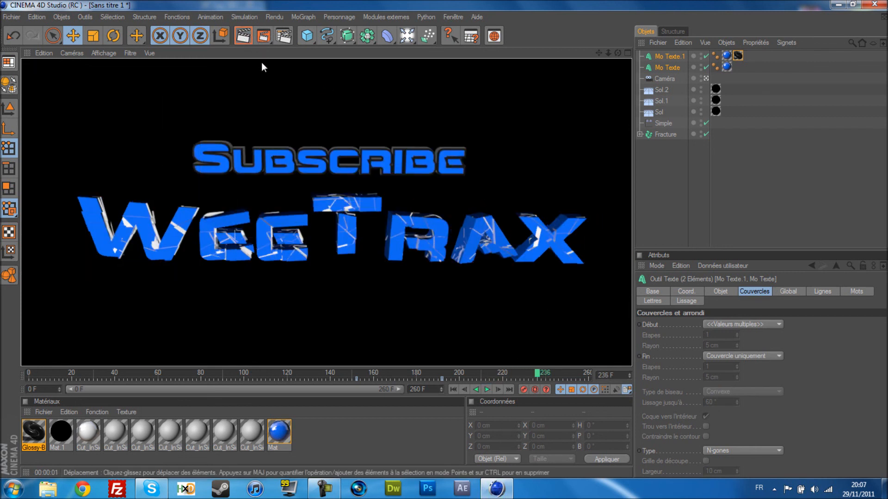
{"action": "left_click", "coordinate": [360, 53]}
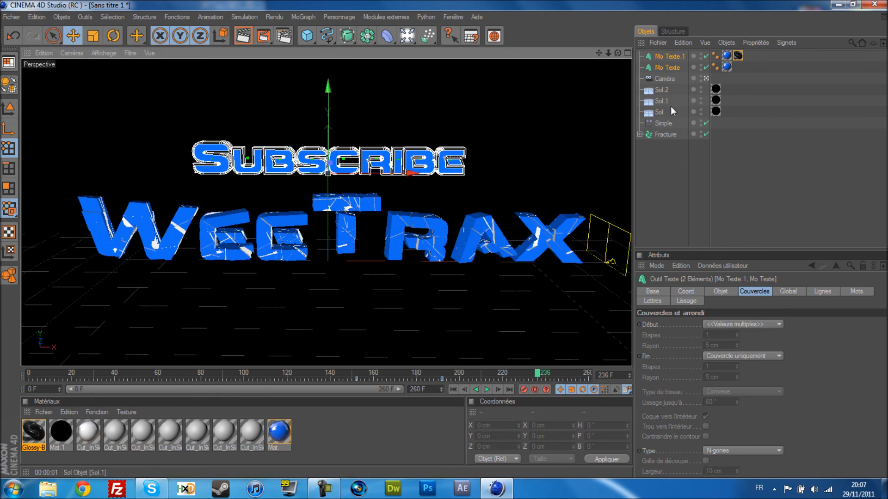
- Change the colour of the fracture pieces' Cut_InSide material to black (RGB 0, 0, 0) and test-render the view
{"action": "left_click", "coordinate": [643, 135]}
{"action": "left_click", "coordinate": [640, 135]}
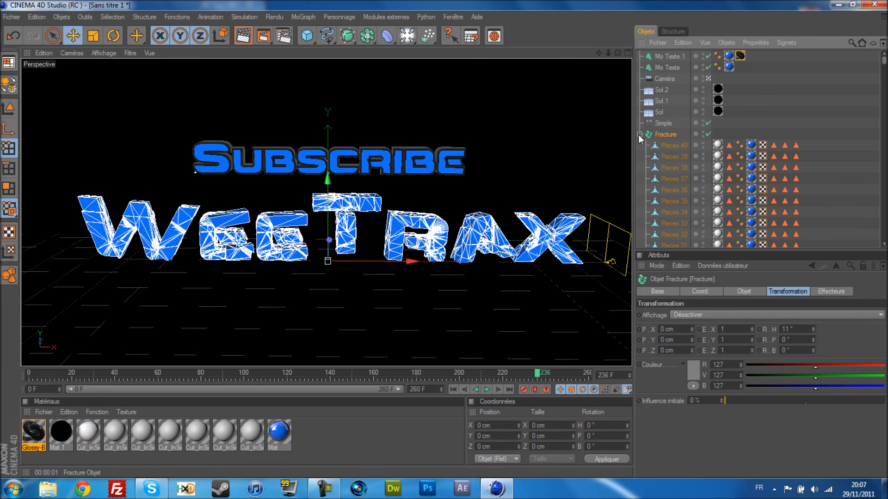
{"action": "left_click", "coordinate": [717, 145]}
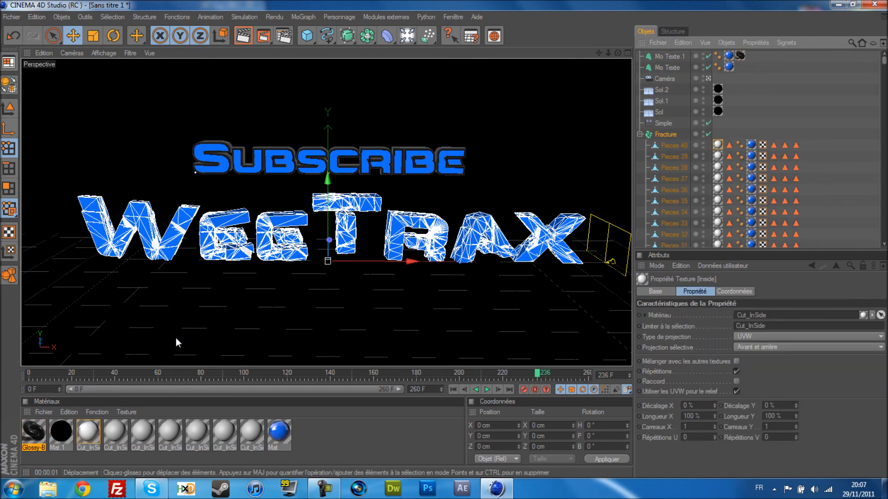
{"action": "double_click", "coordinate": [98, 426]}
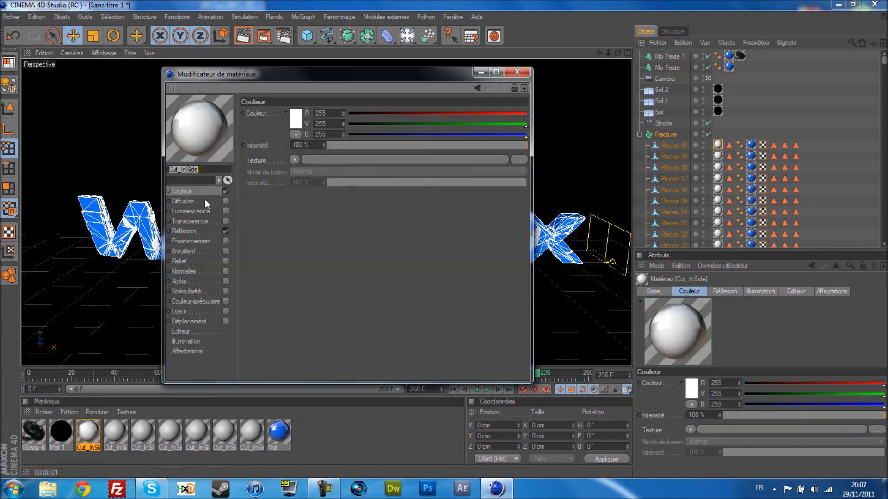
{"action": "left_click", "coordinate": [301, 120]}
{"action": "left_click", "coordinate": [295, 131]}
{"action": "left_click", "coordinate": [282, 168]}
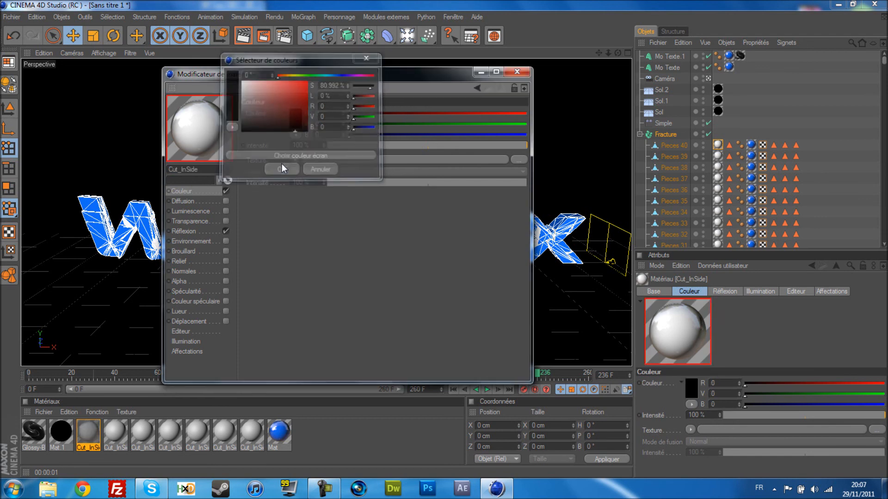
{"action": "left_click", "coordinate": [514, 74]}
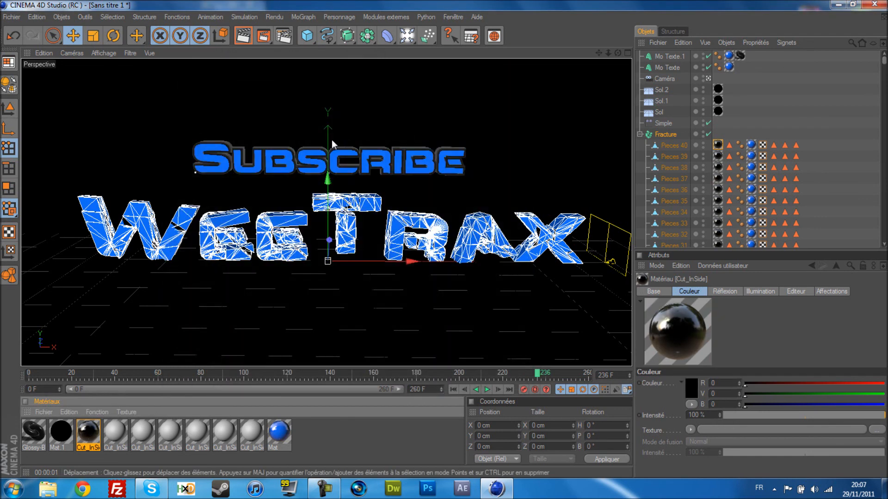
{"action": "left_click", "coordinate": [247, 39]}
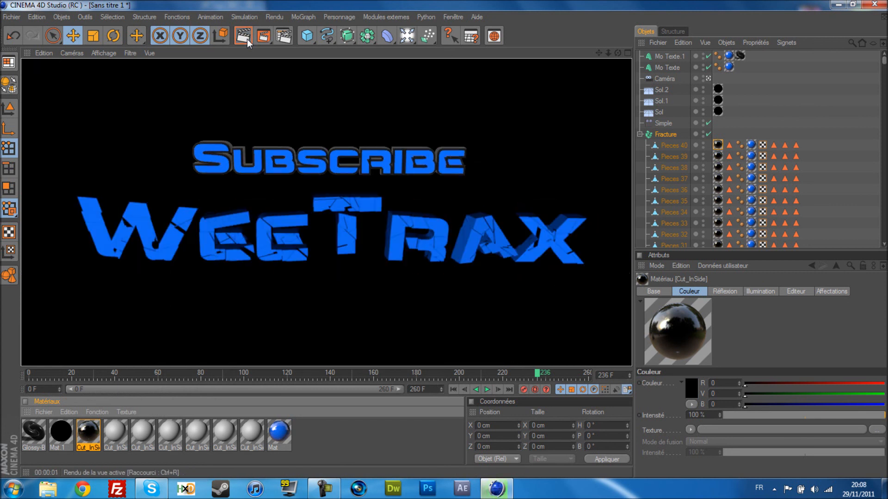